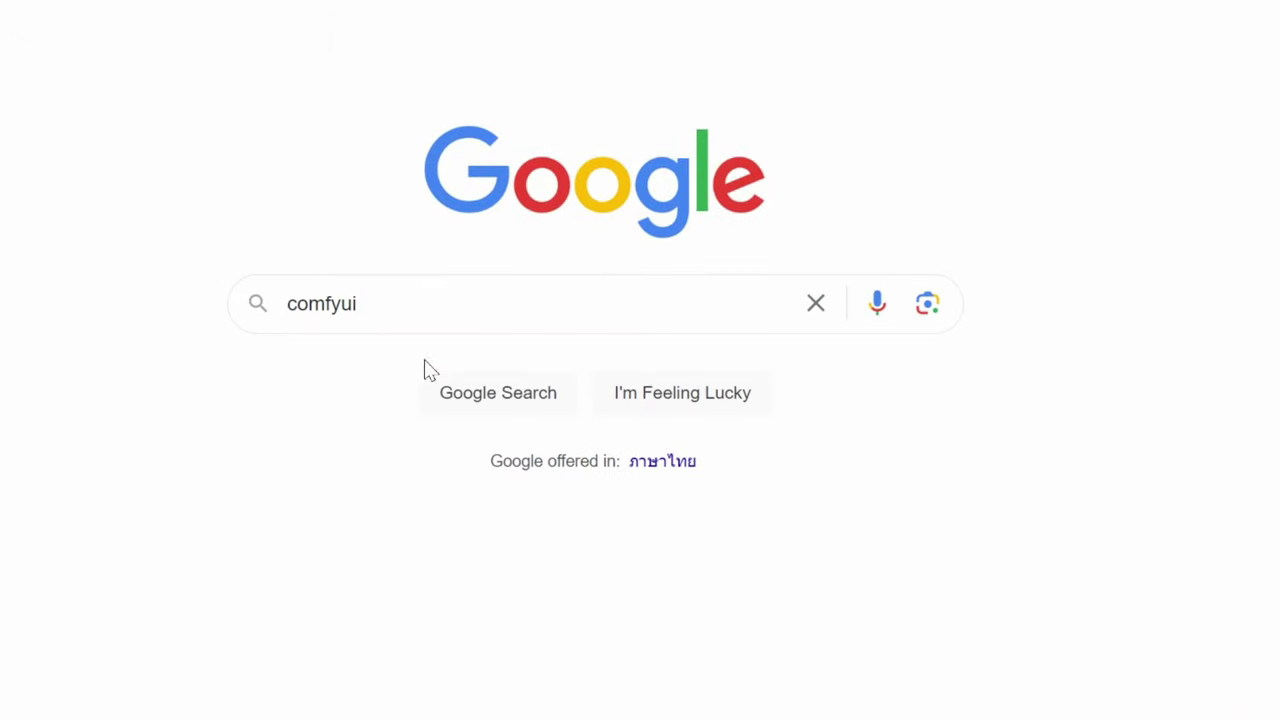
- Run the 'comfyui' Google search and open the comfyanonymous/ComfyUI GitHub repository
click(460, 400)
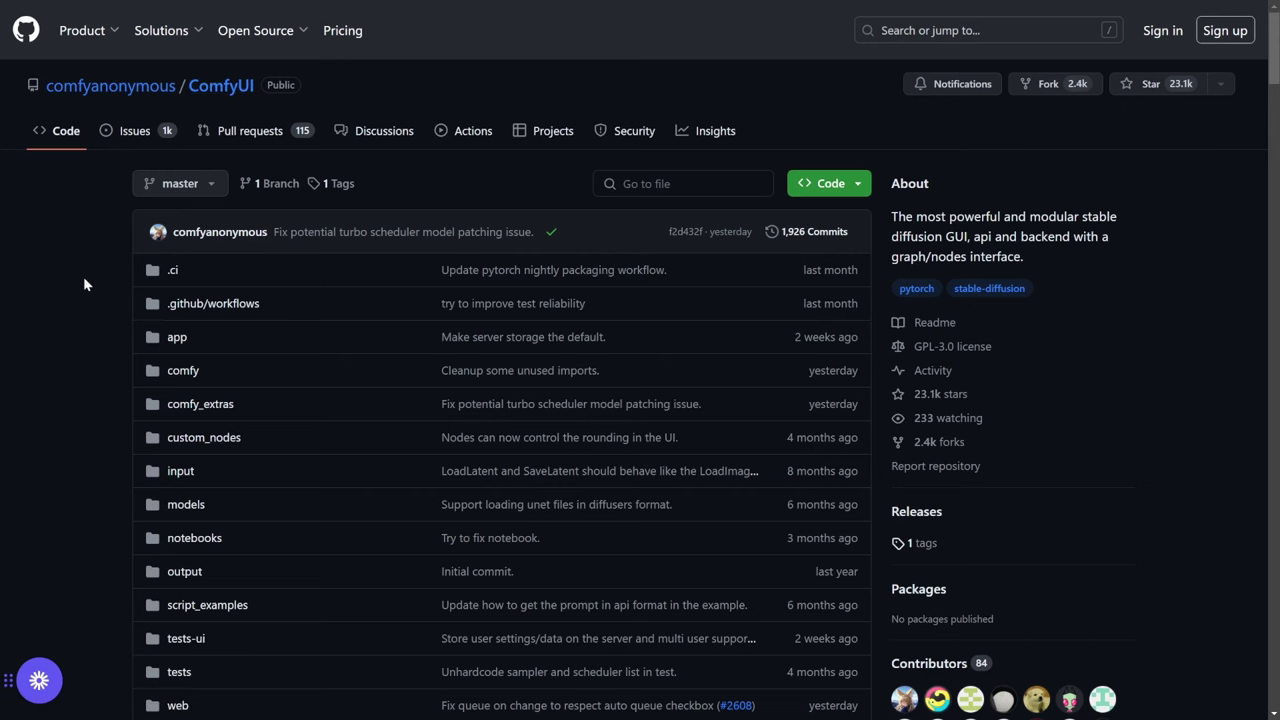
- Scroll the ComfyUI README down to the Installing > Windows section and its direct download link
scroll(88, 300, down, 2)
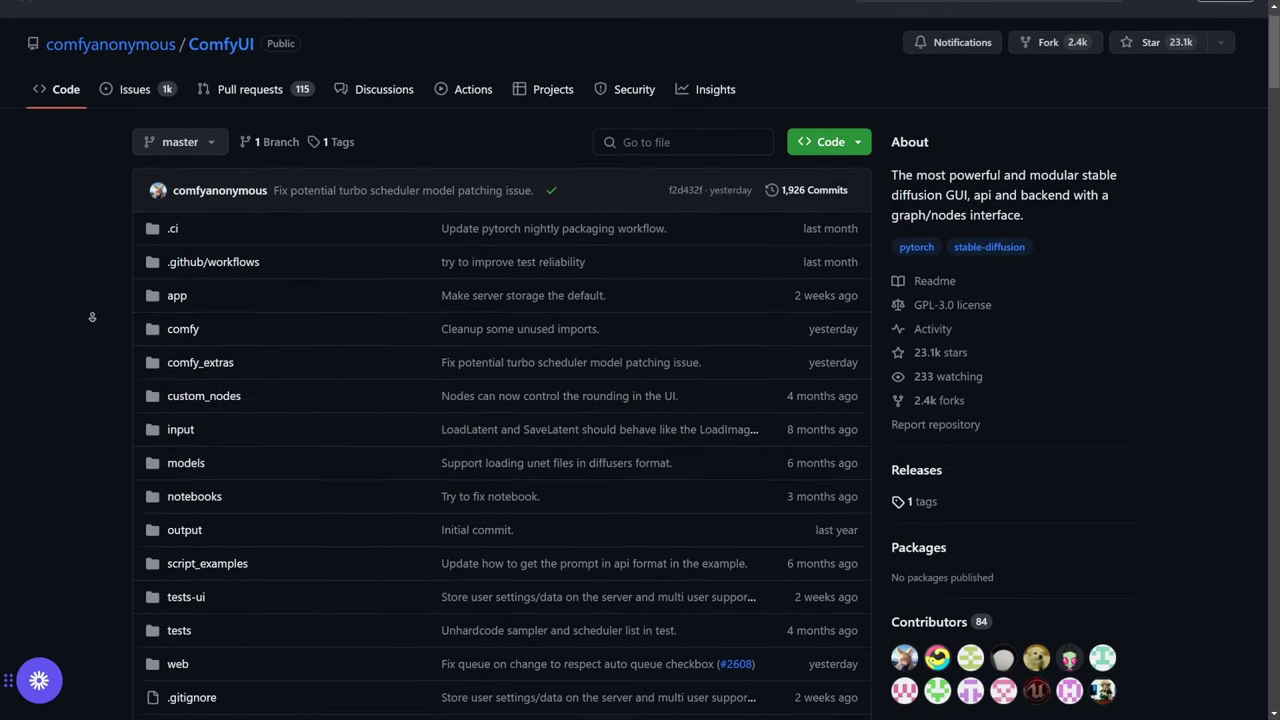
scroll(92, 317, down, 2)
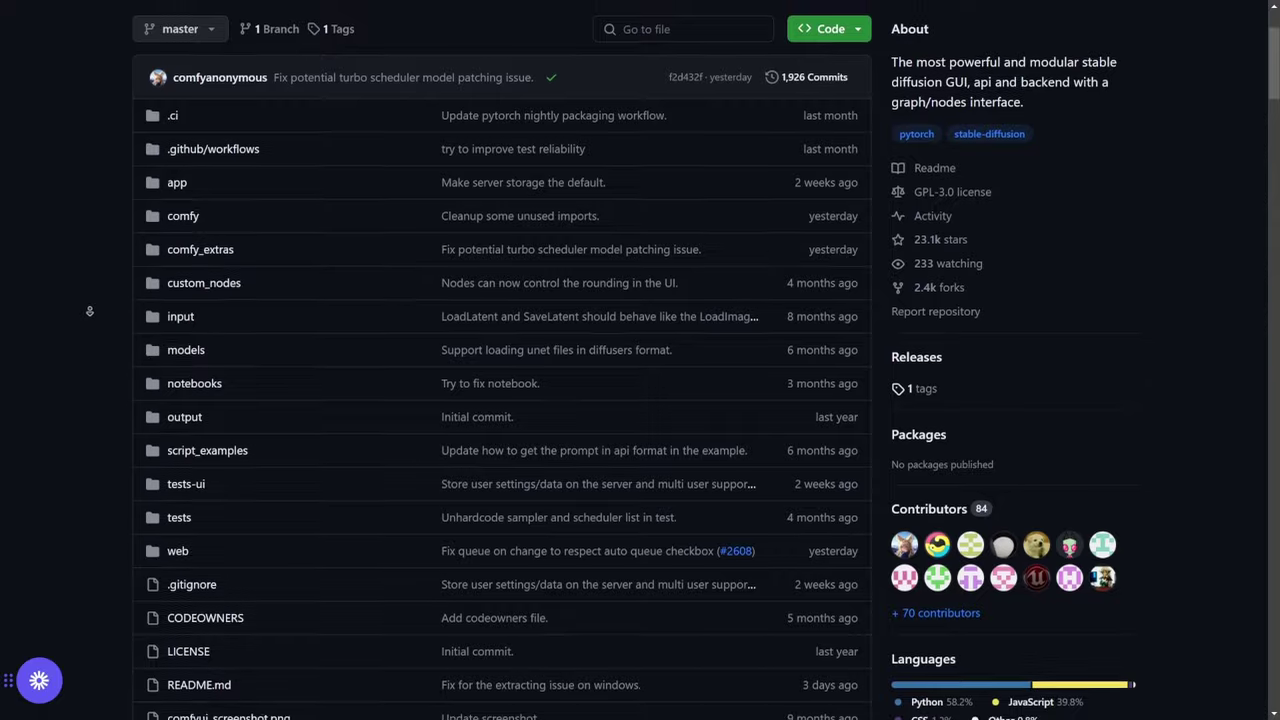
scroll(89, 311, down, 3)
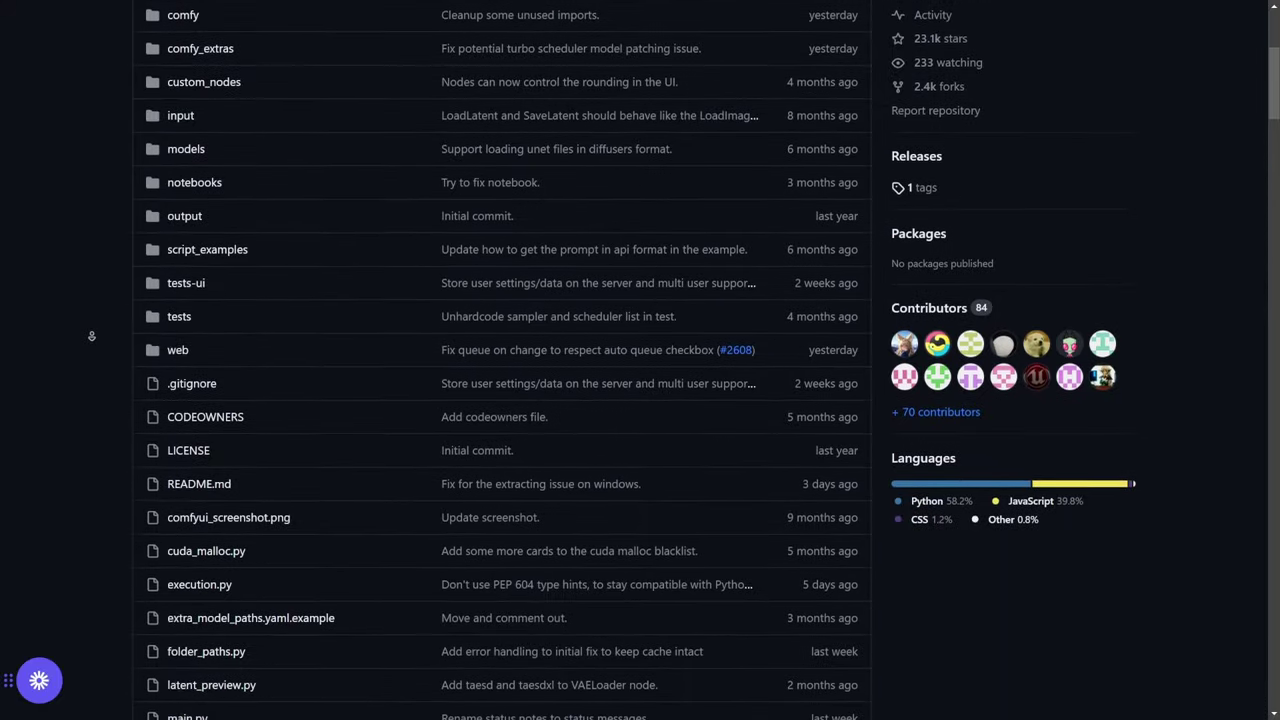
scroll(91, 342, down, 2)
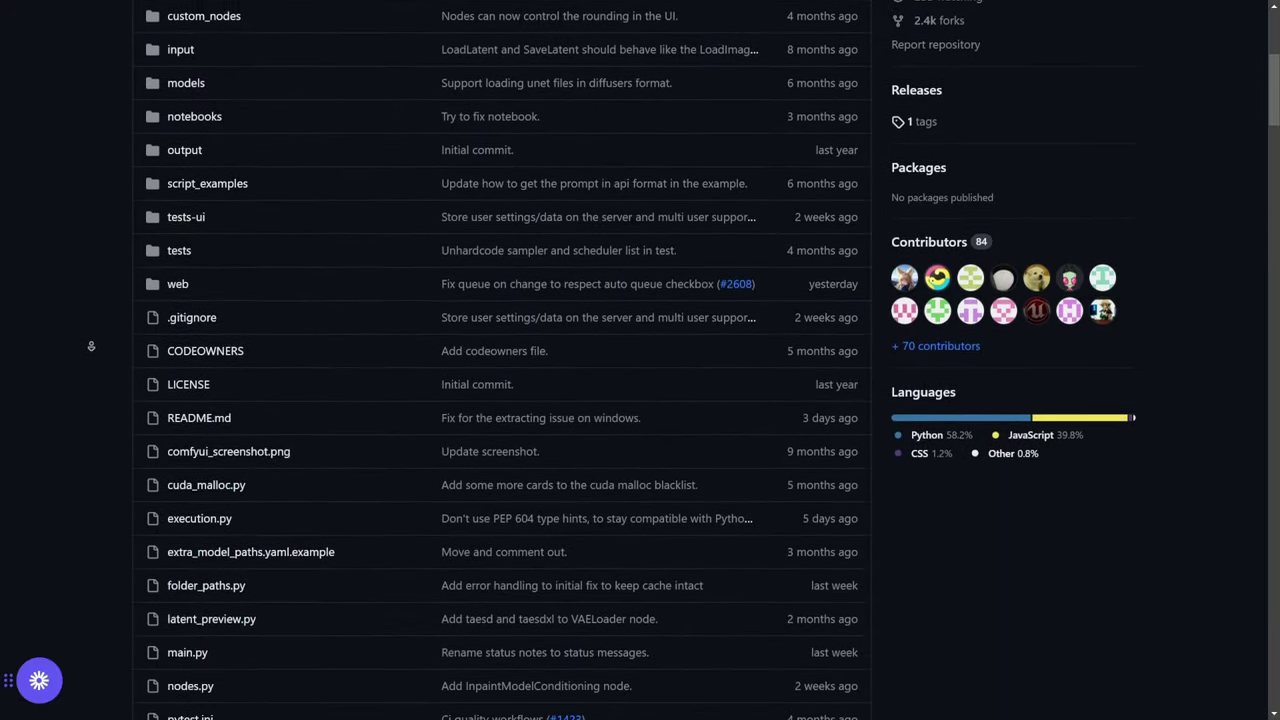
scroll(92, 345, down, 2)
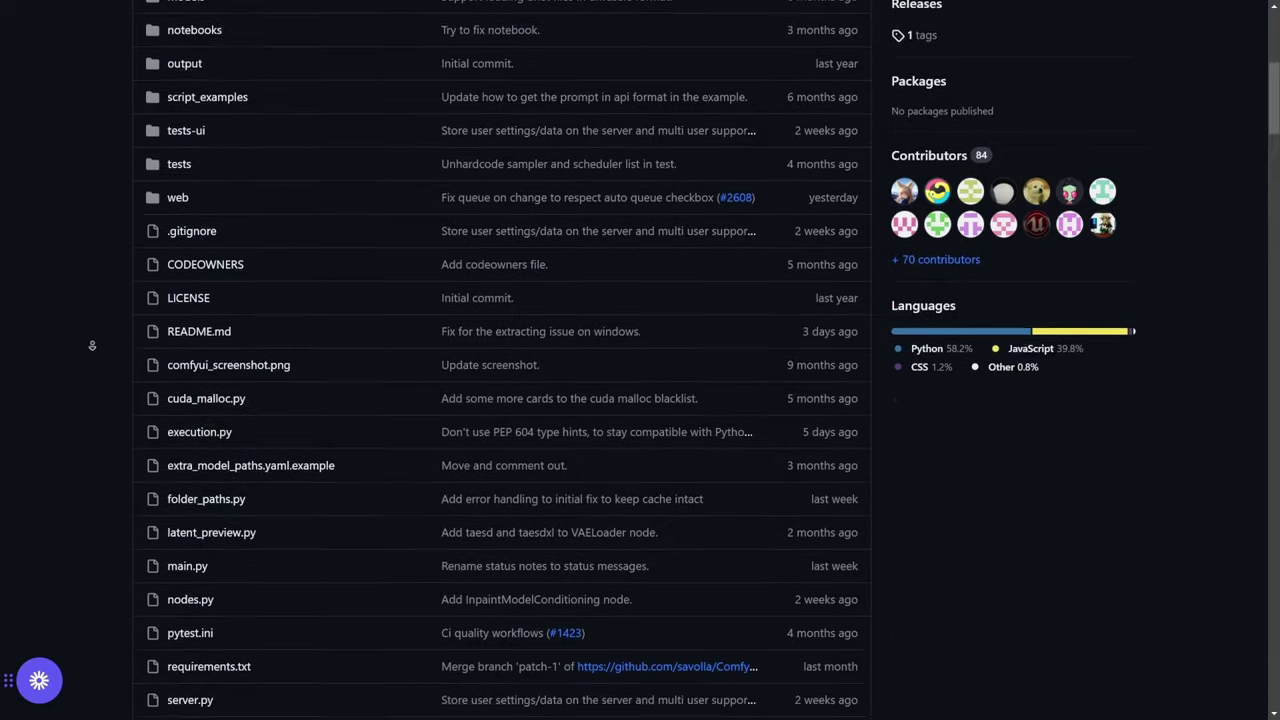
scroll(92, 345, down, 3)
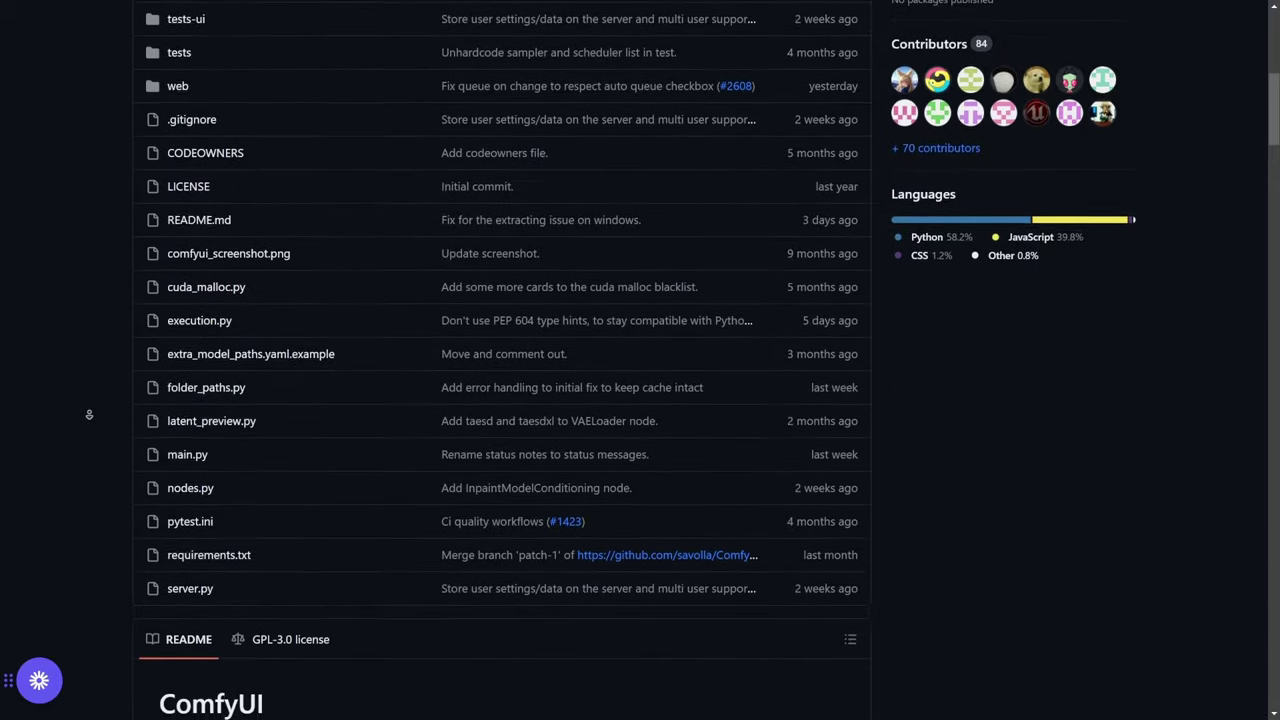
scroll(89, 413, down, 3)
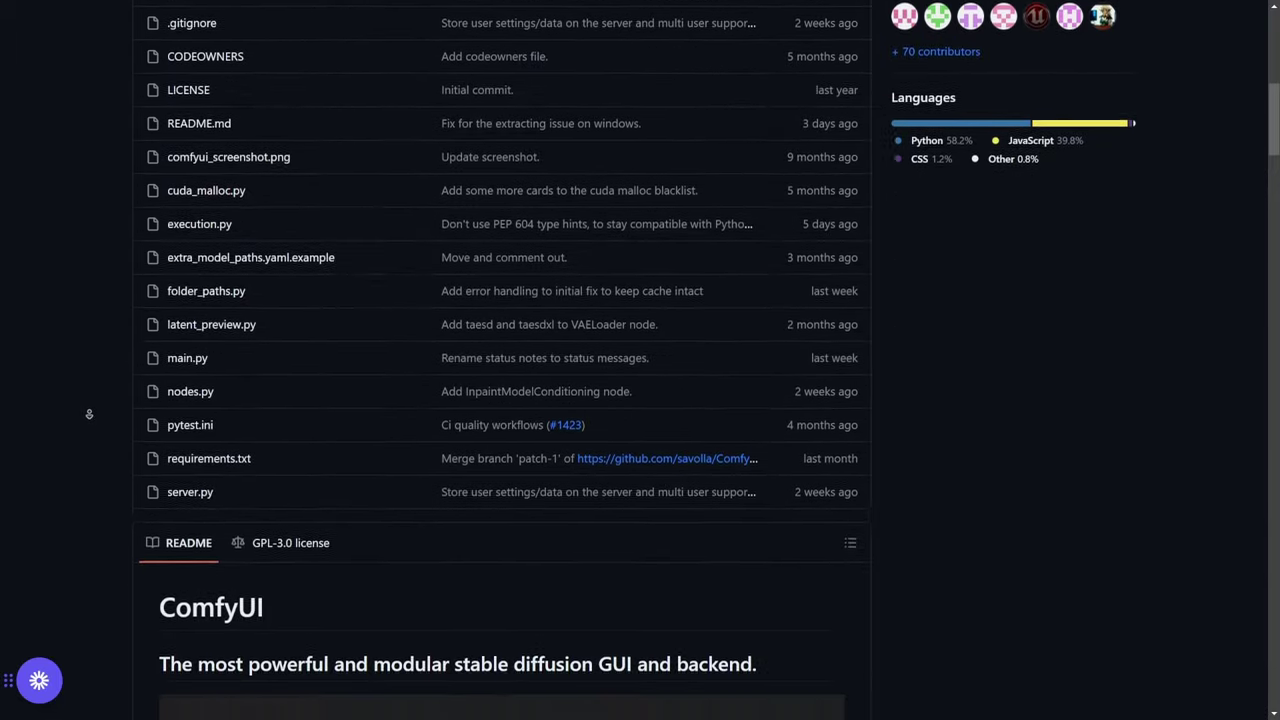
scroll(89, 413, down, 4)
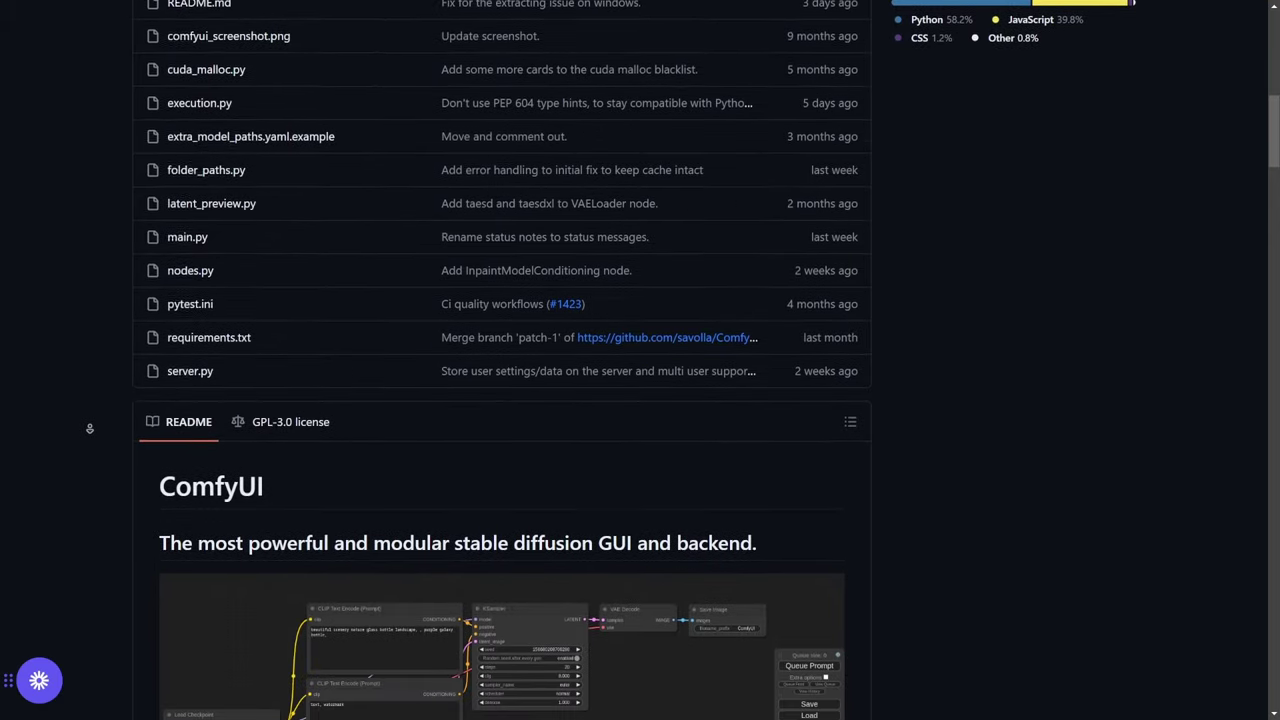
scroll(89, 440, down, 7)
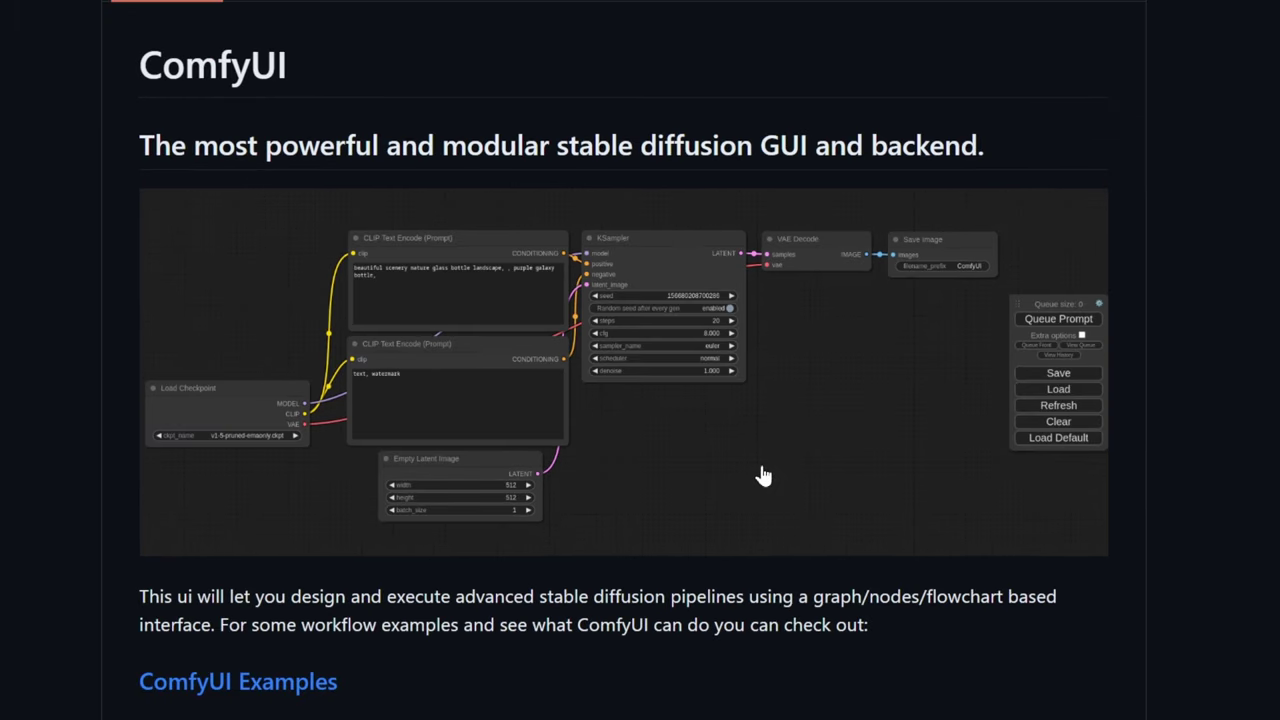
scroll(897, 498, down, 10)
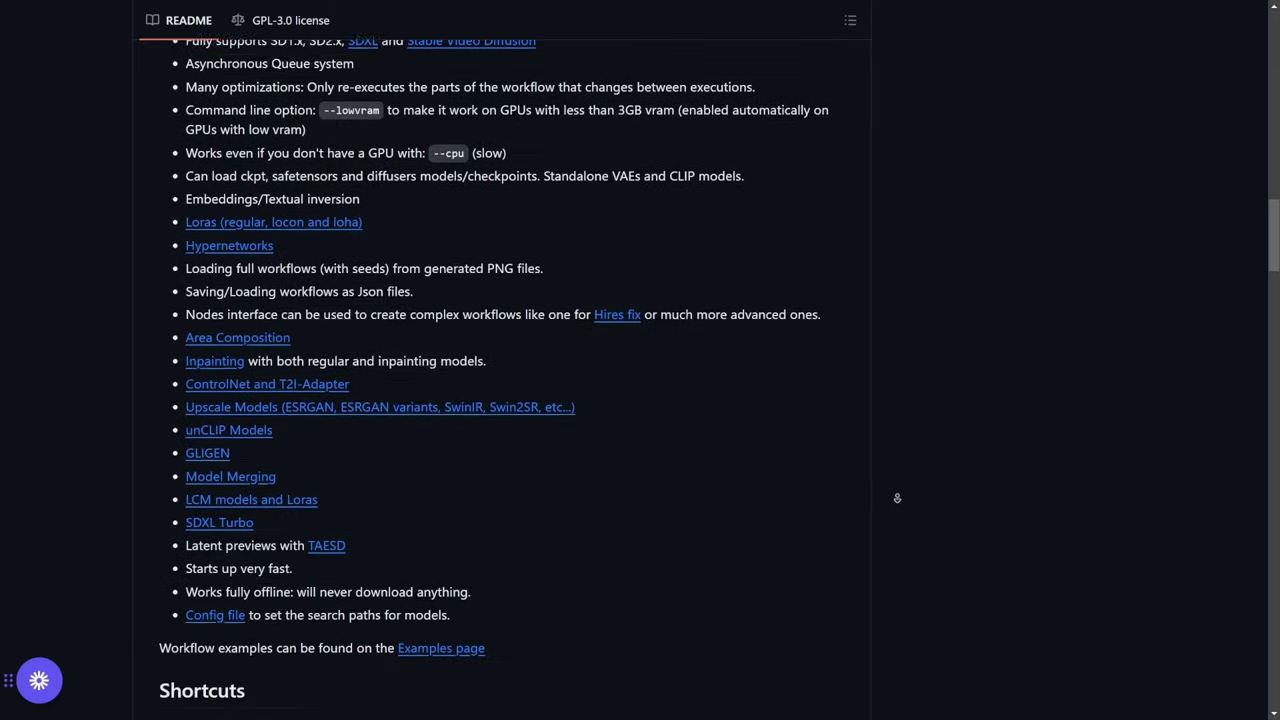
scroll(897, 498, down, 8)
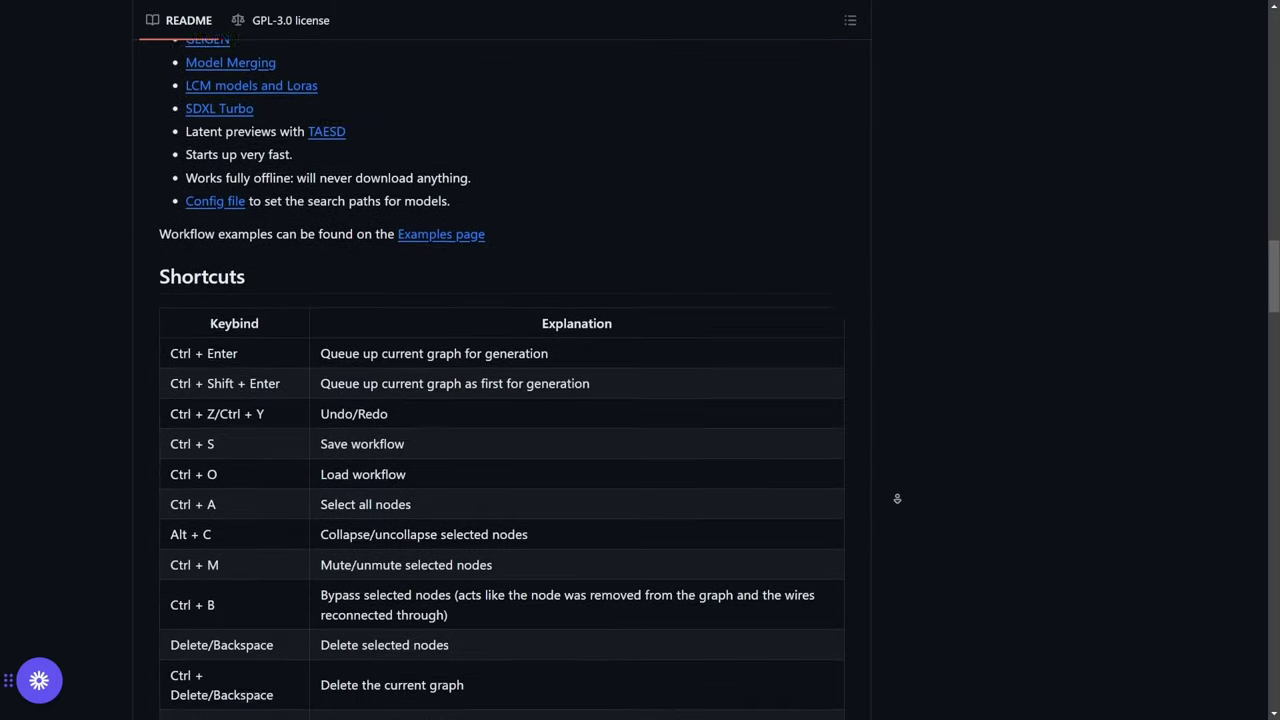
scroll(897, 503, down, 7)
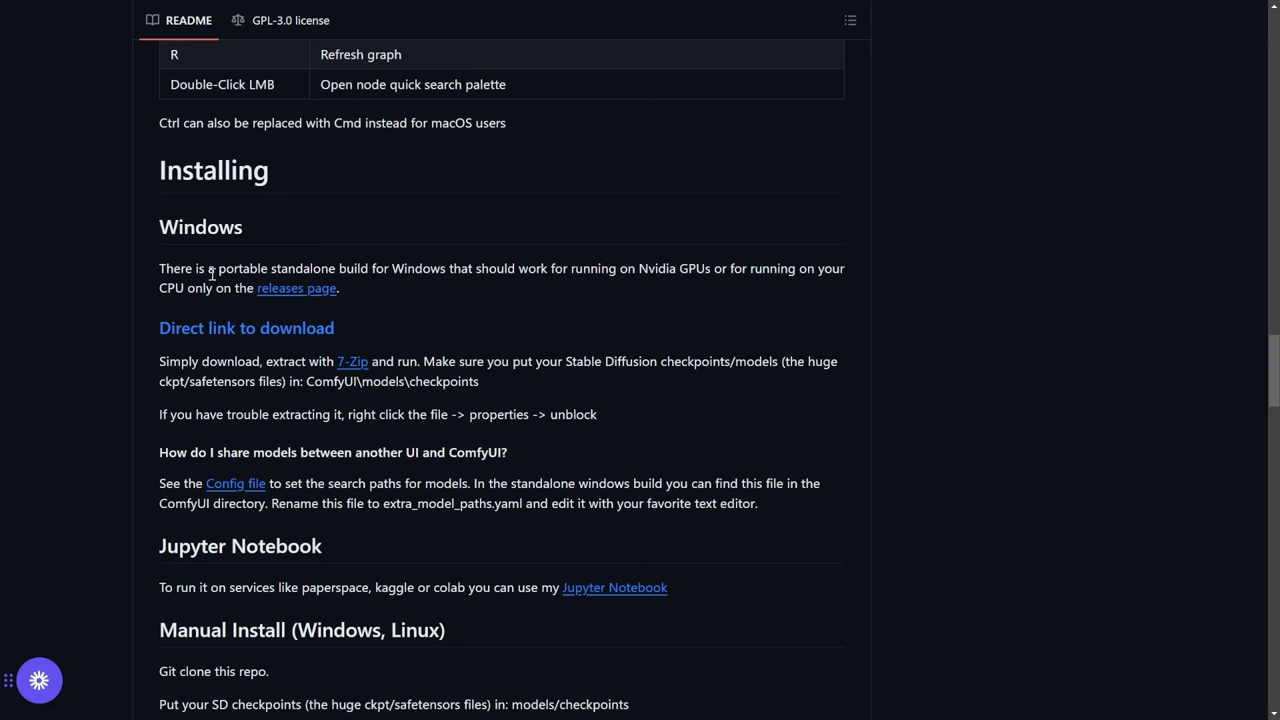
- Start downloading the 1.4 GB ComfyUI Windows portable .7z archive from the direct link
click(225, 330)
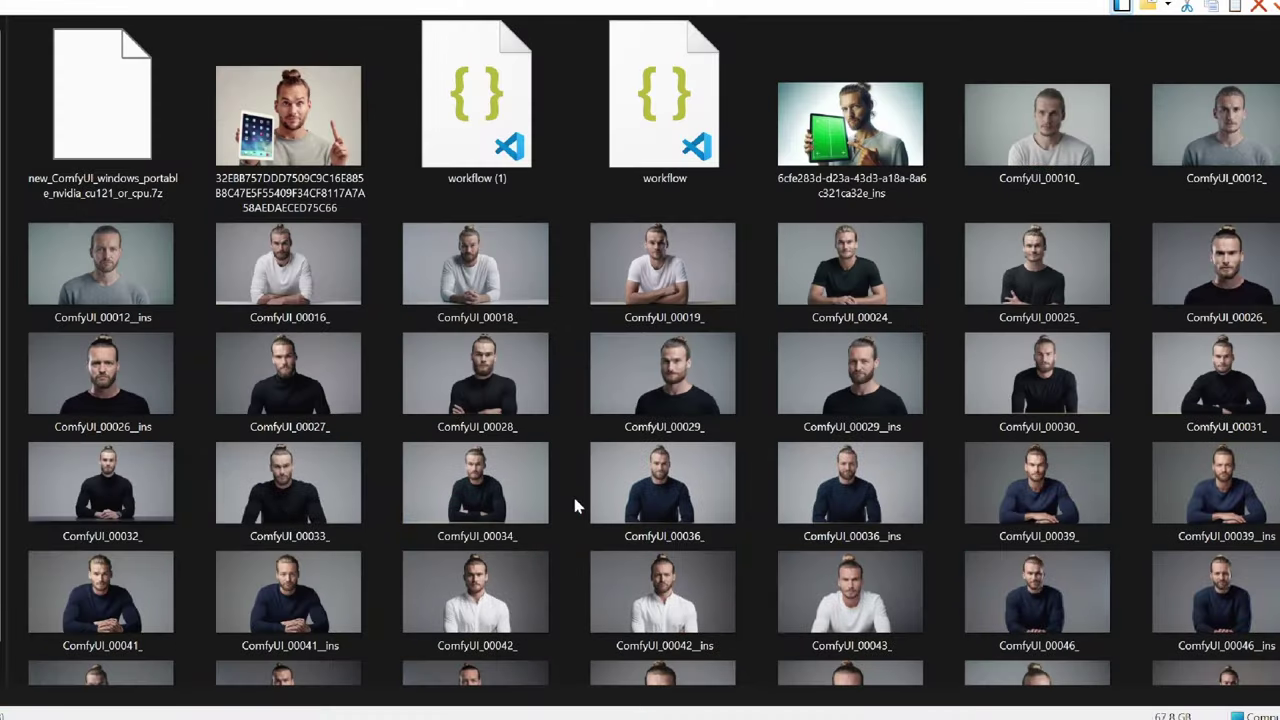
- Extract the downloaded ComfyUI portable .7z archive into Documents\AI
scroll(575, 506, up, 3)
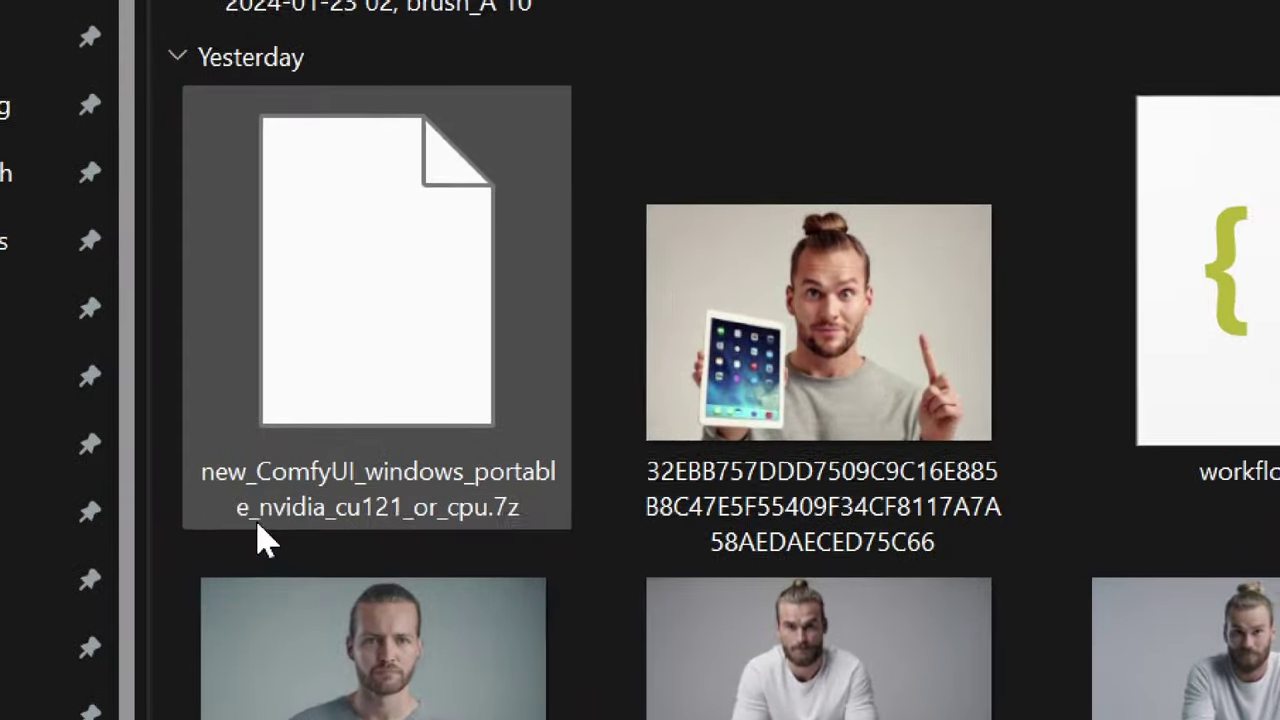
mouse_move(297, 536)
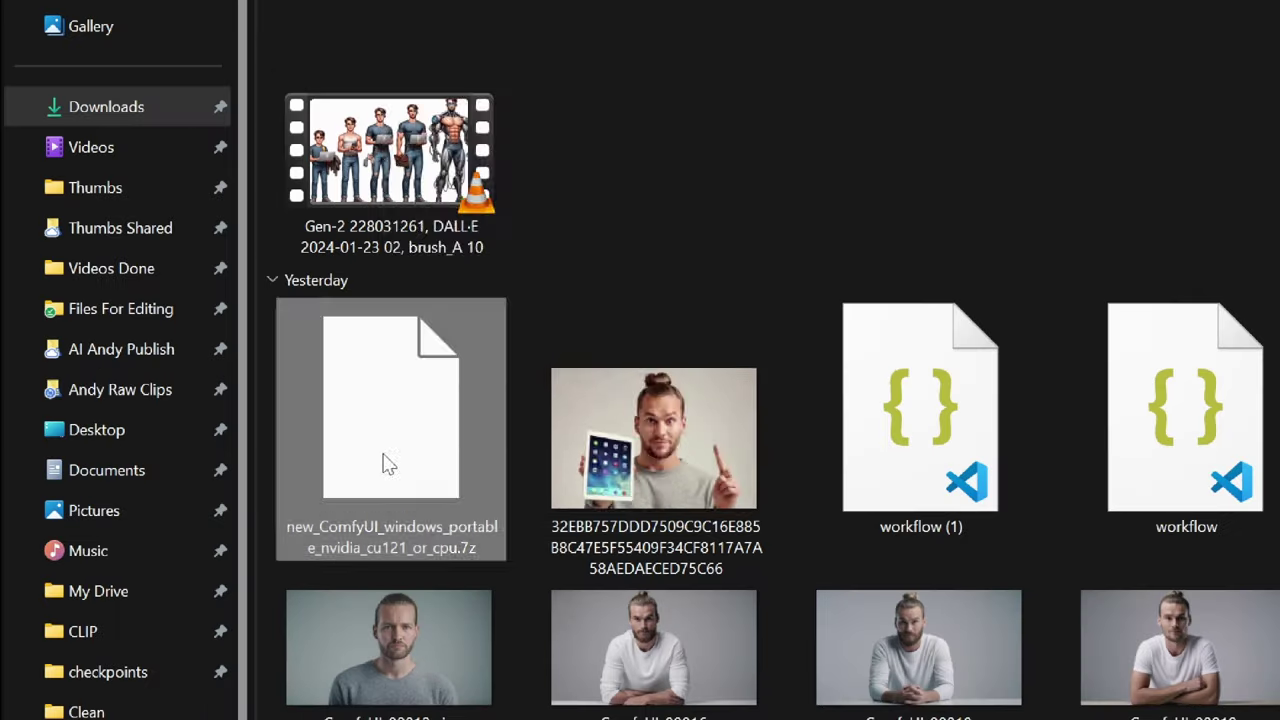
right_click(371, 348)
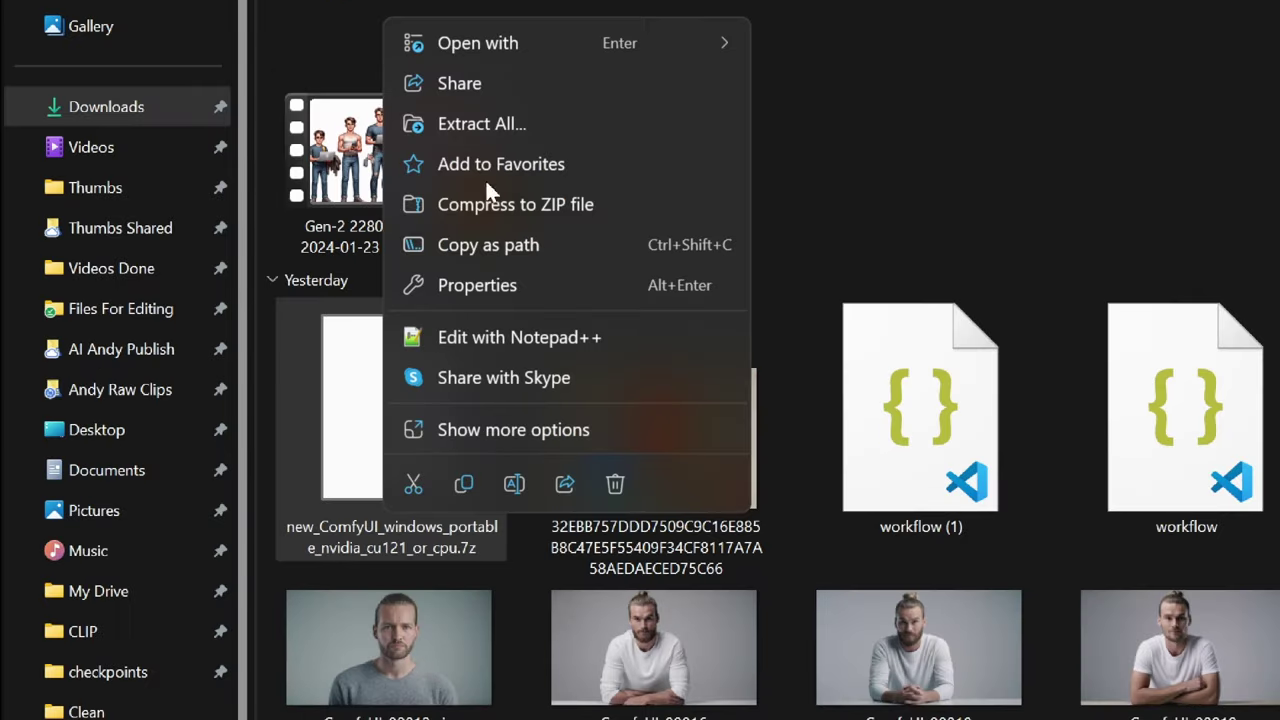
click(495, 121)
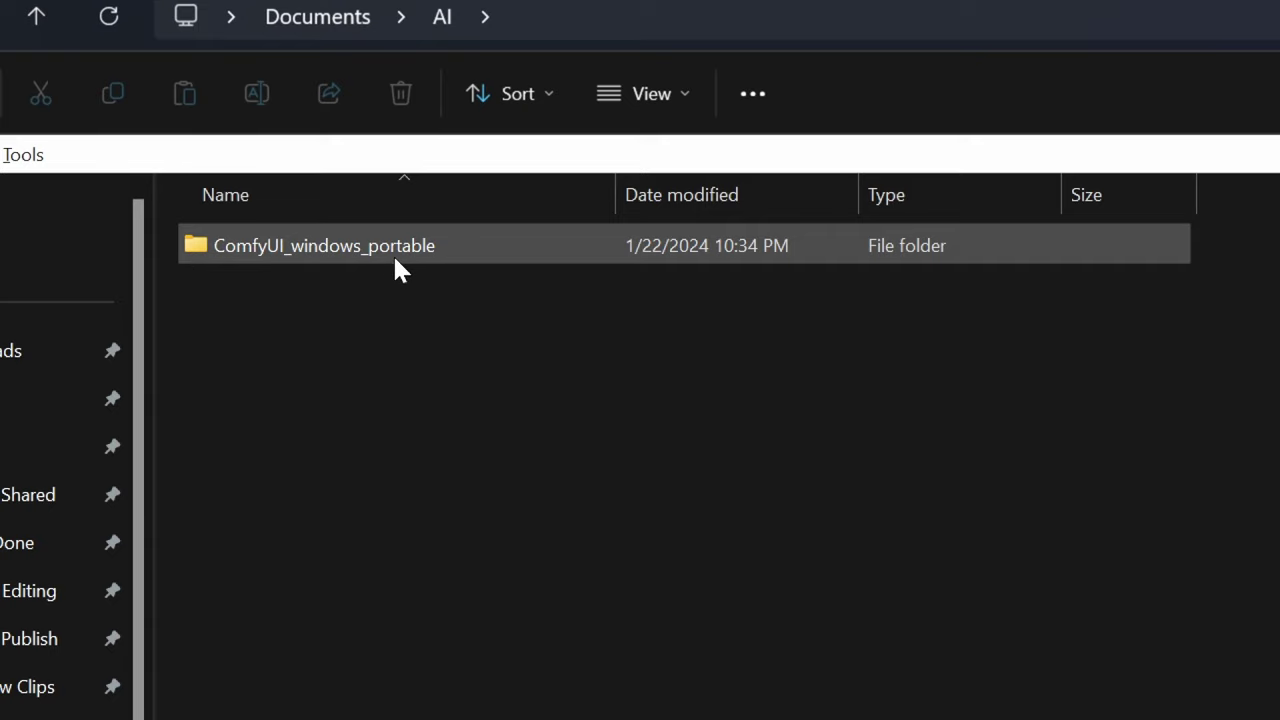
right_click(311, 248)
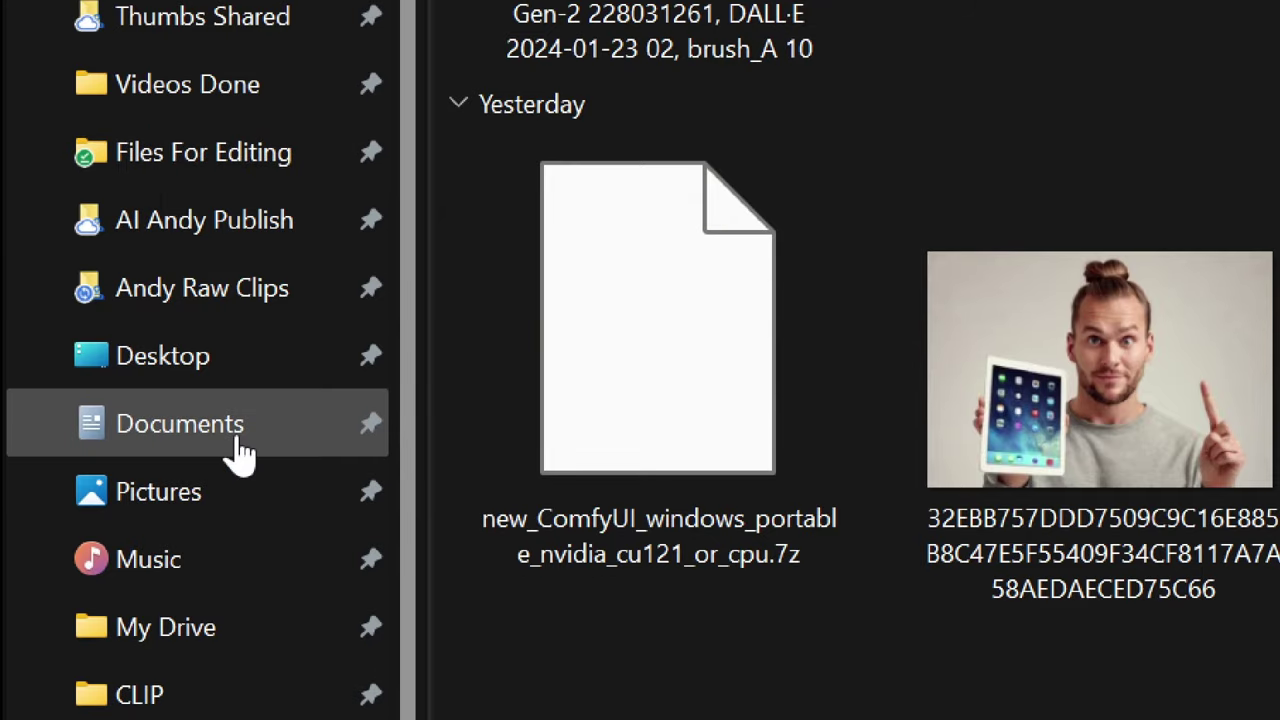
click(240, 455)
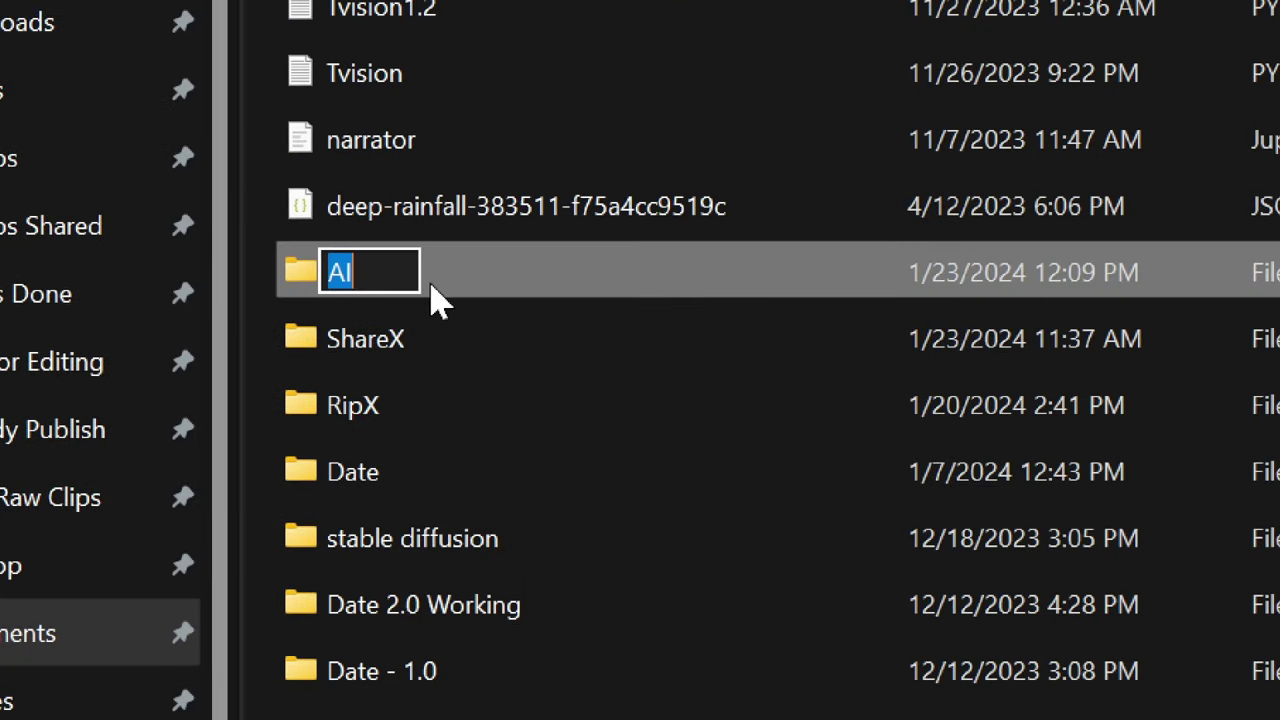
key(Return)
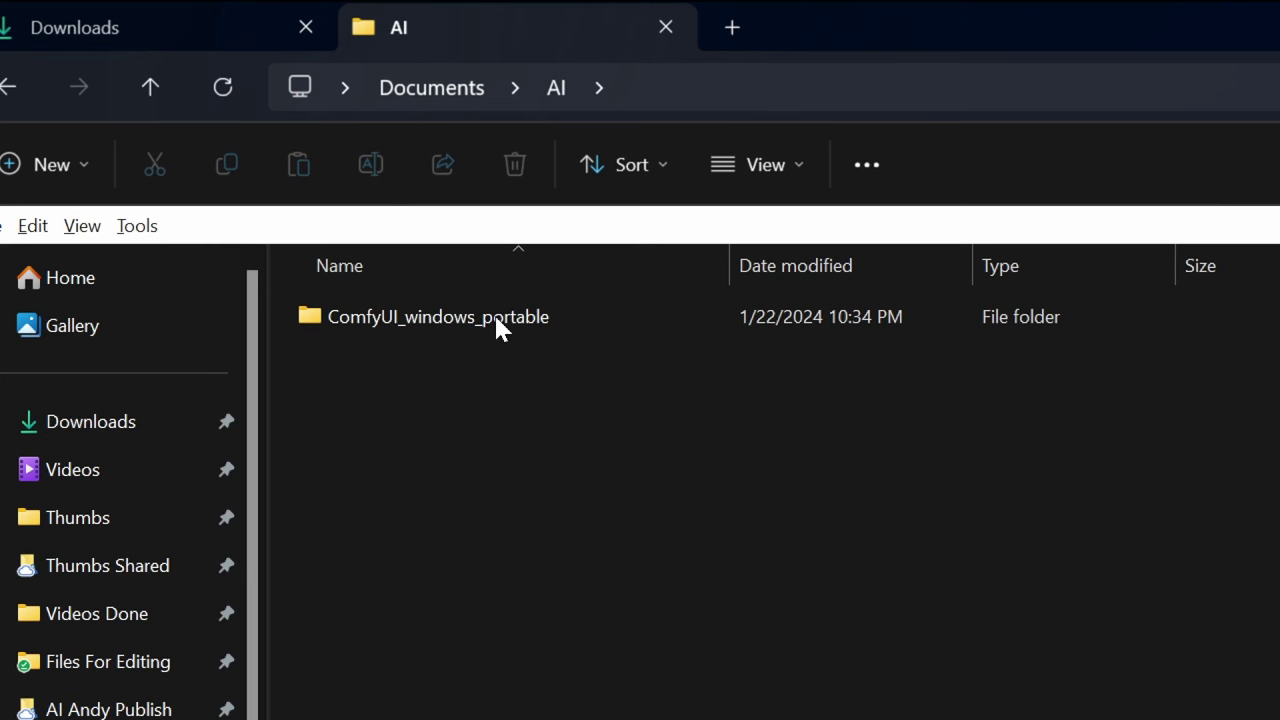
- Open ComfyUI_windows_portable and inspect the run_cpu and run_nvidia_gpu launchers
double_click(638, 322)
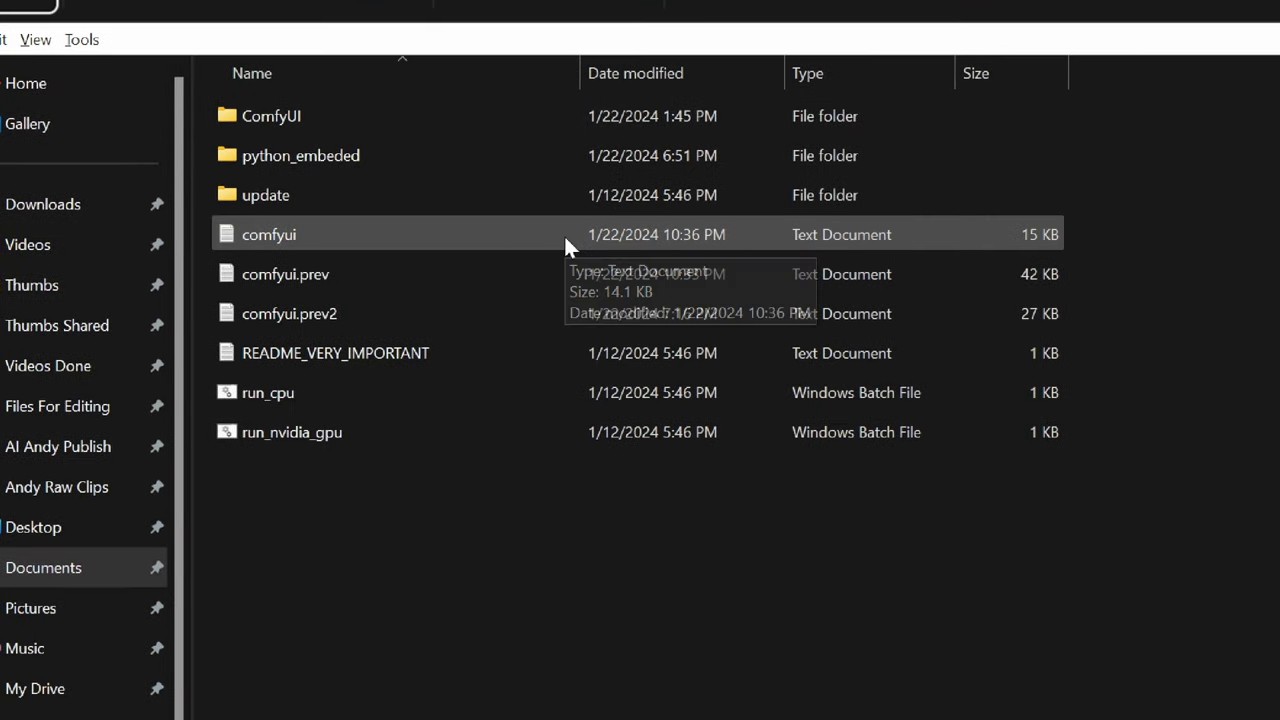
click(395, 395)
shift+click(408, 425)
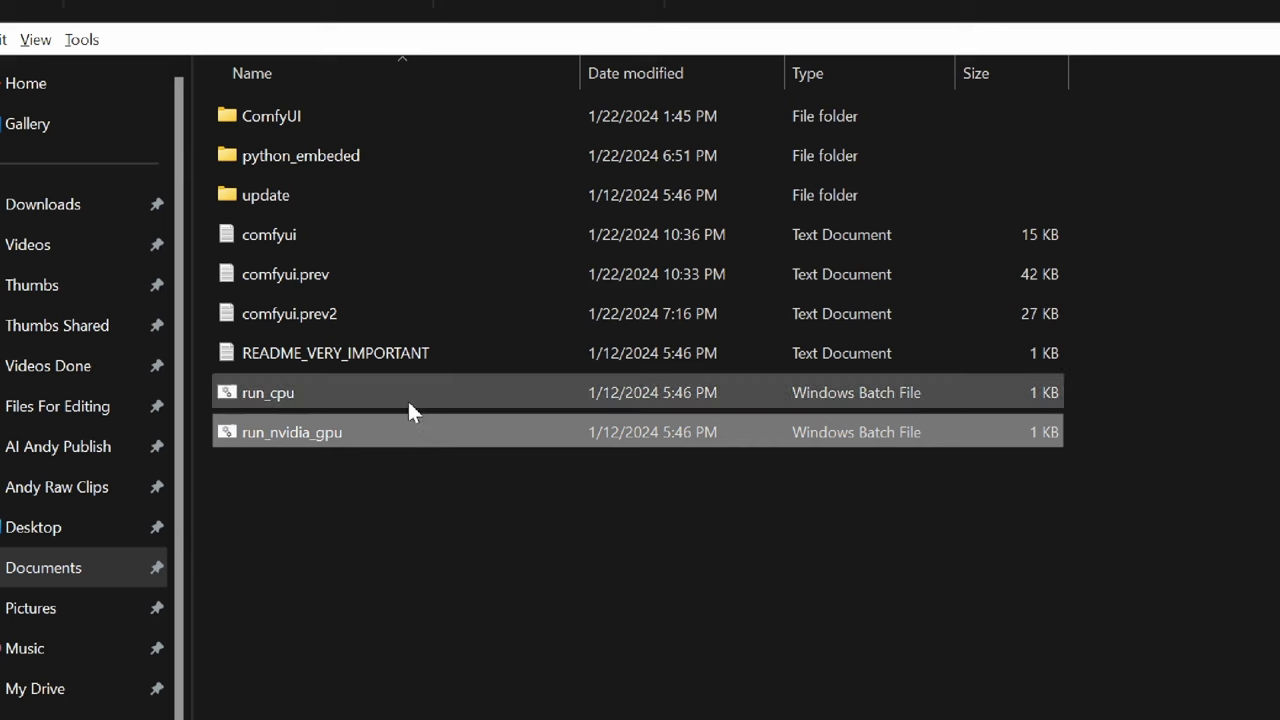
click(415, 428)
click(411, 409)
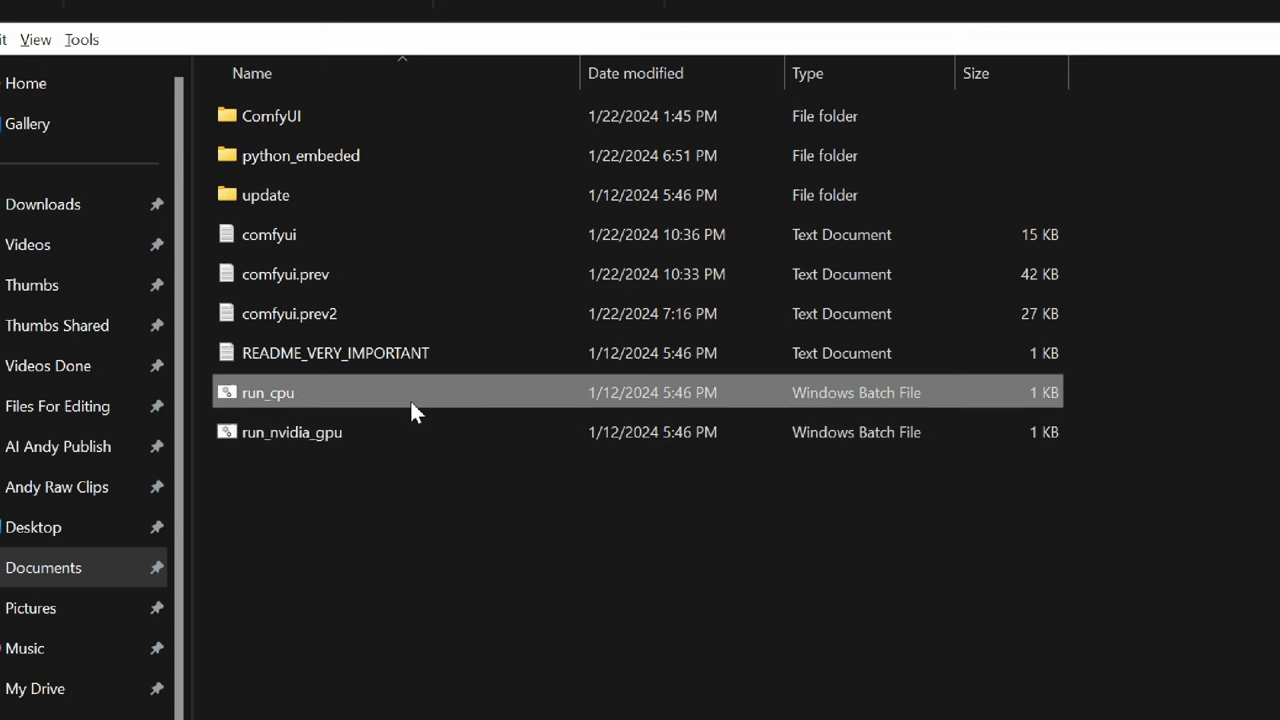
ctrl+click(410, 399)
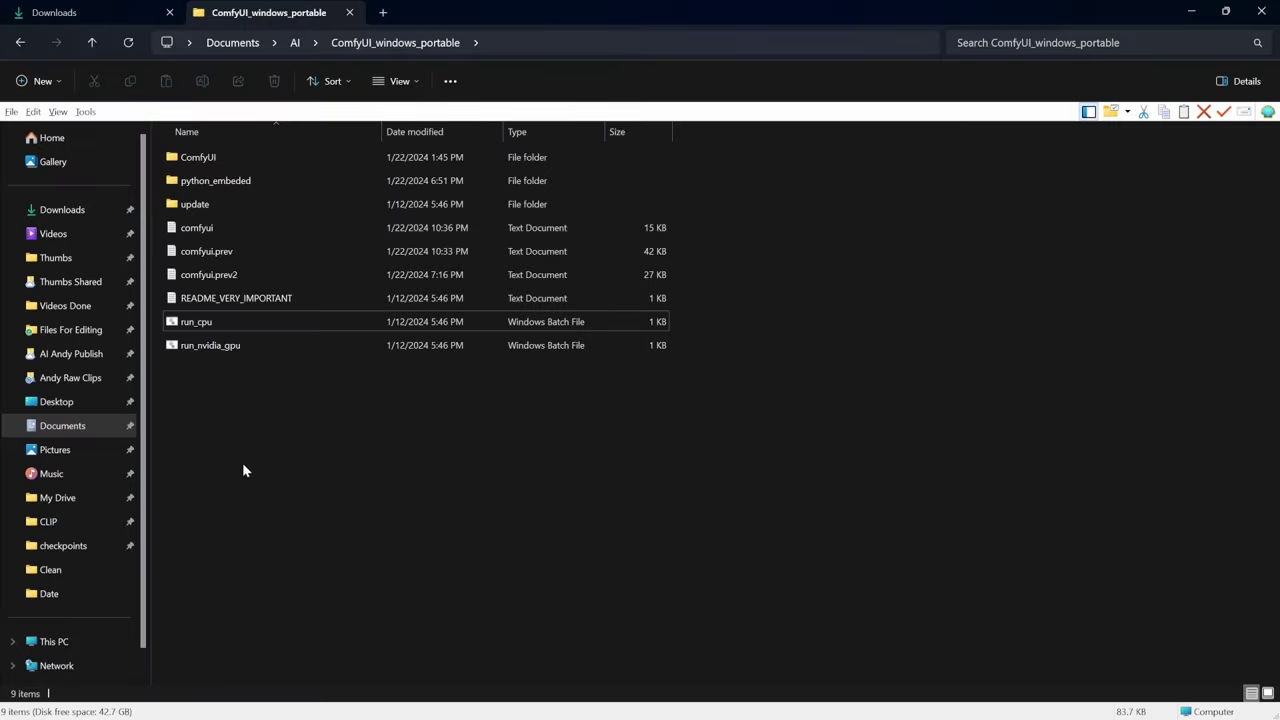
- Run dxdiag and confirm Display 2 is an NVIDIA GeForce RTX 3070 Laptop GPU with 8033 MB
key(super+r)
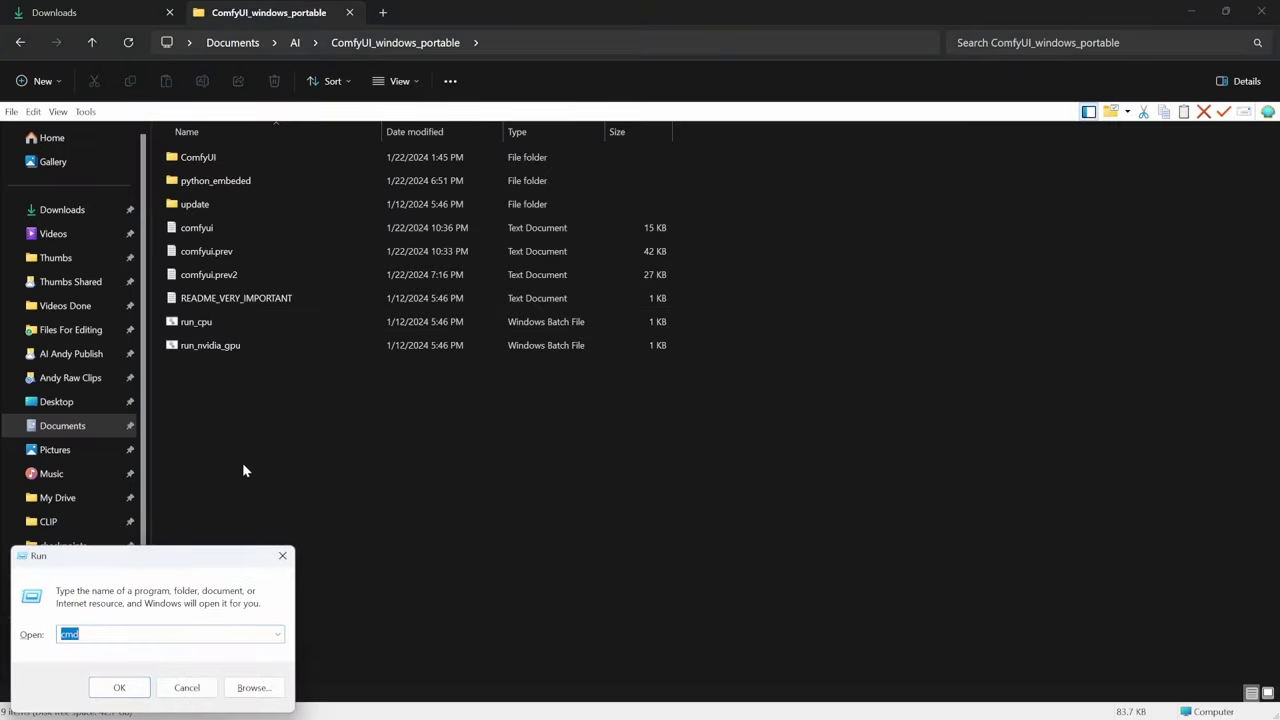
text(dxdiag)
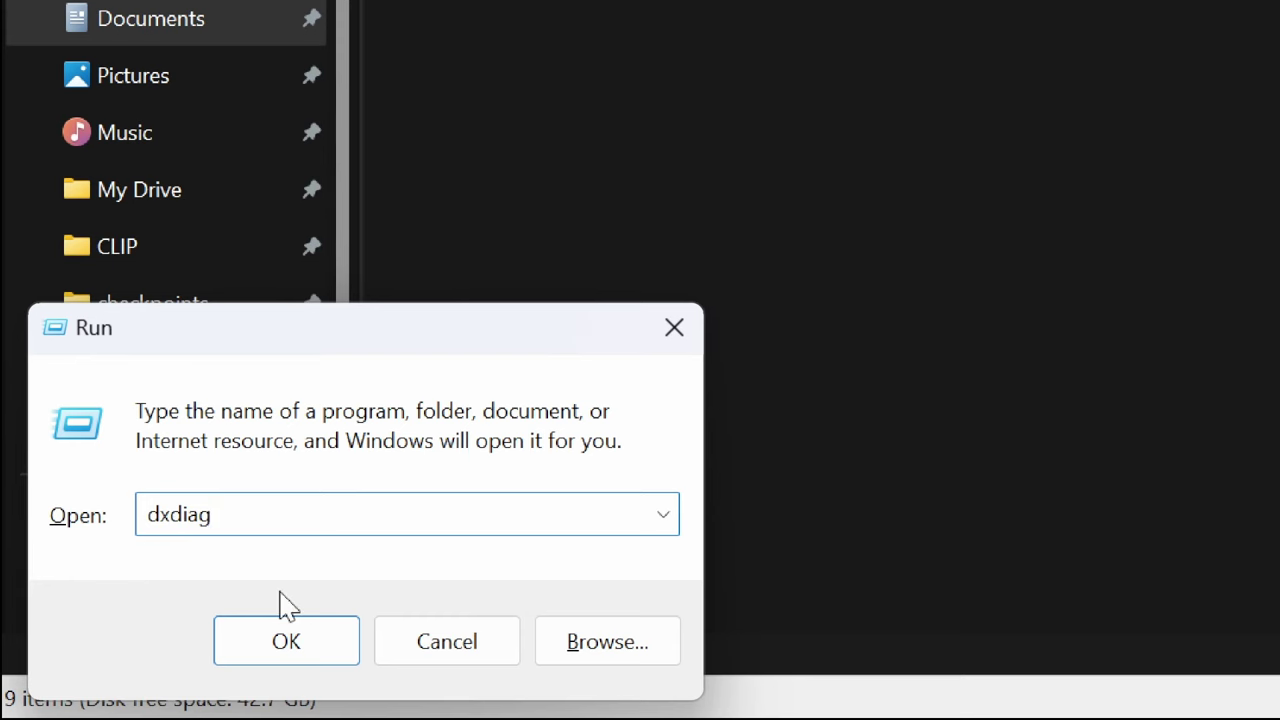
click(335, 655)
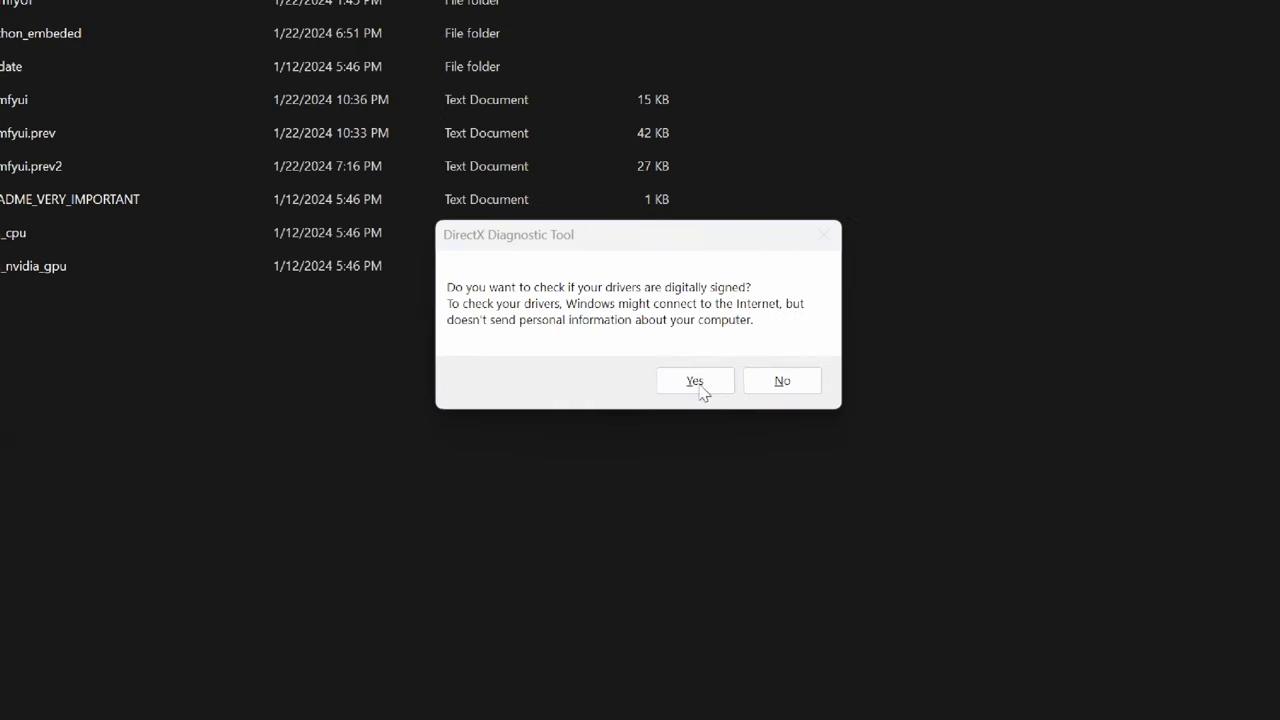
click(697, 385)
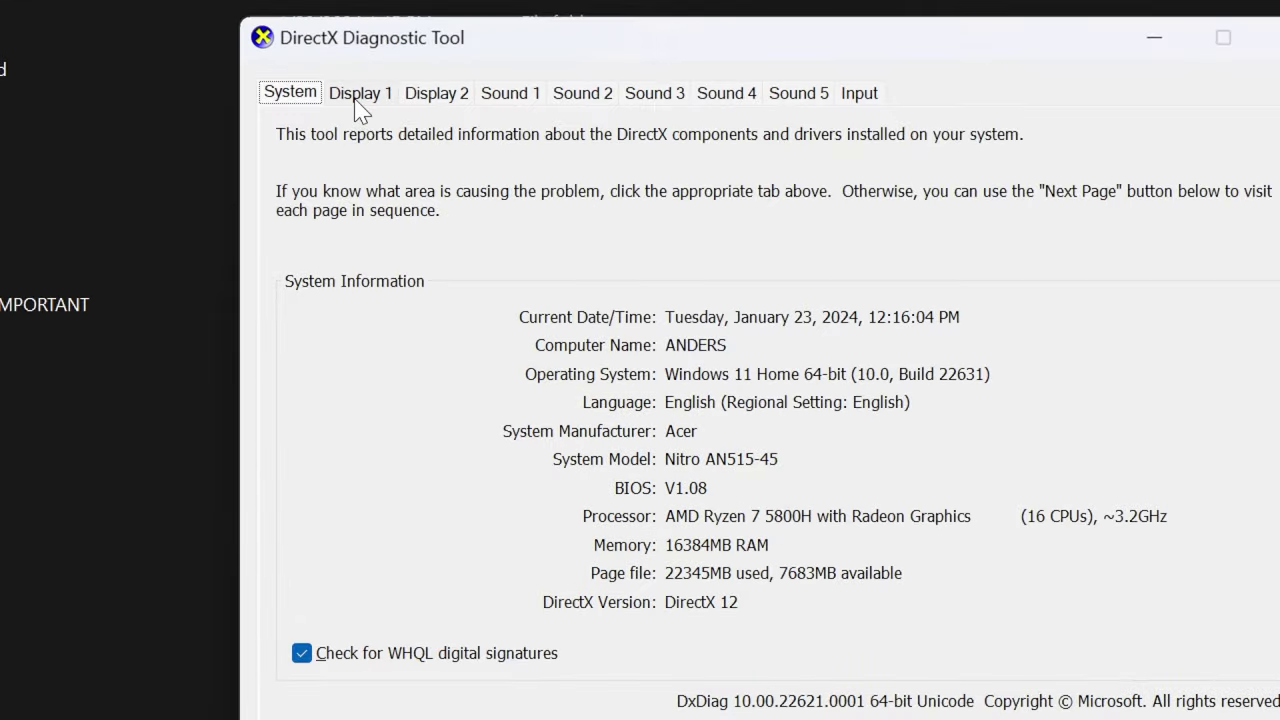
click(358, 95)
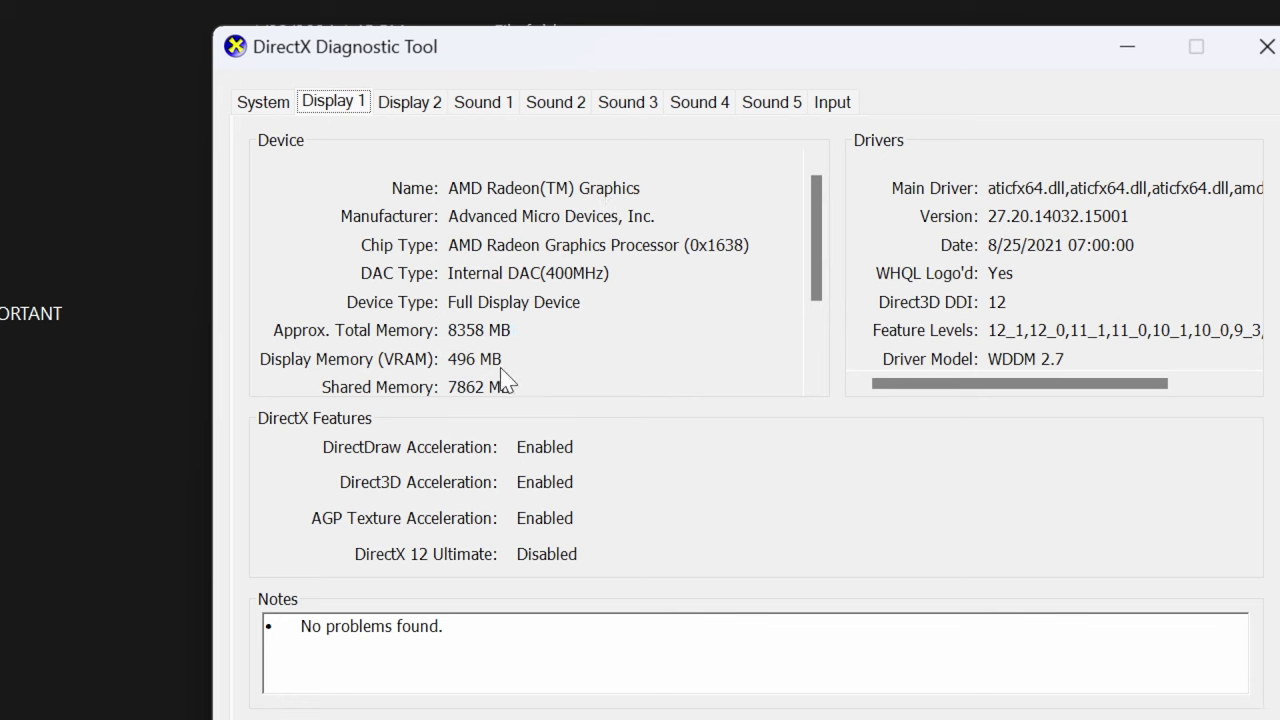
click(409, 108)
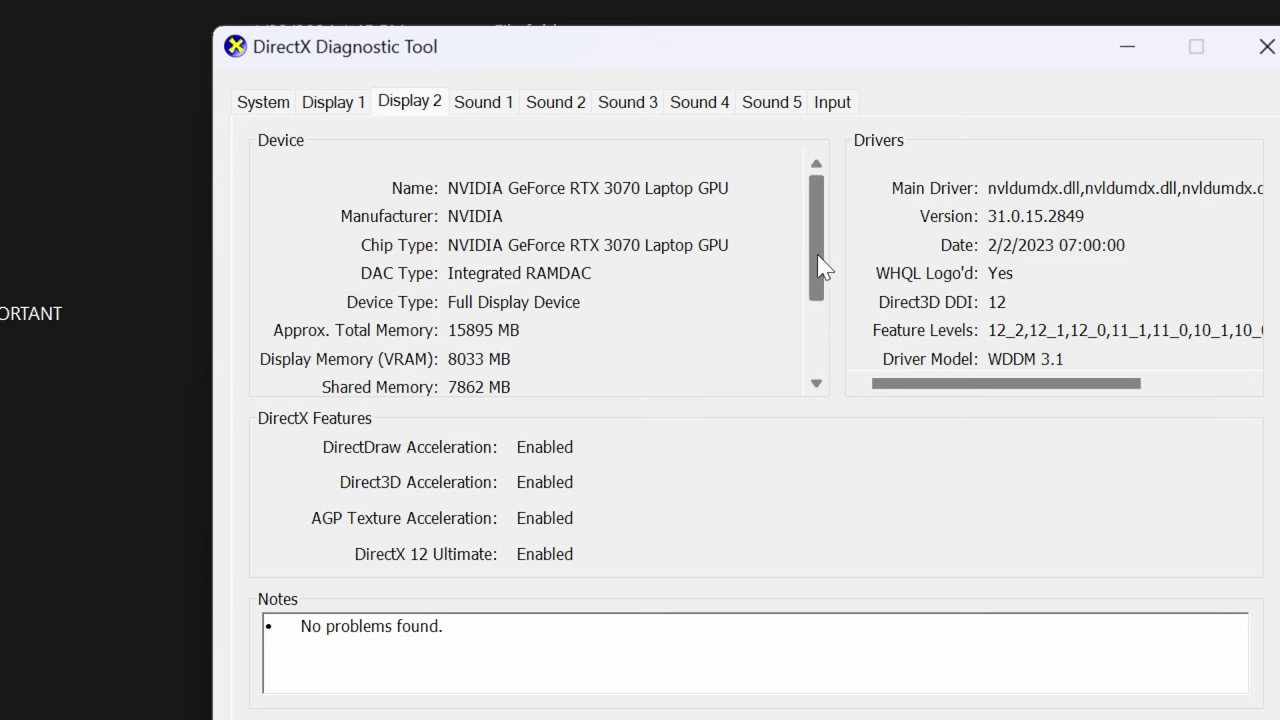
drag(817, 263, 817, 309)
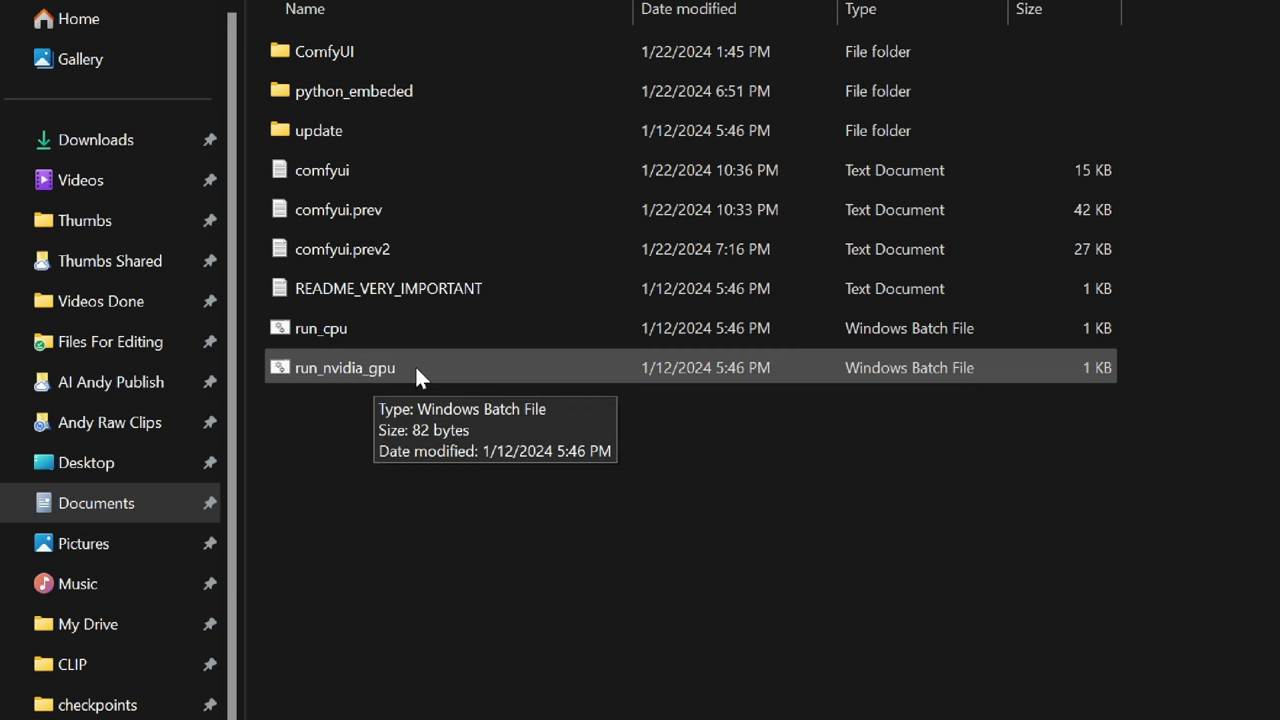
- Launch ComfyUI with run_nvidia_gpu.bat, copy its startup log, and pan the node graph
double_click(415, 368)
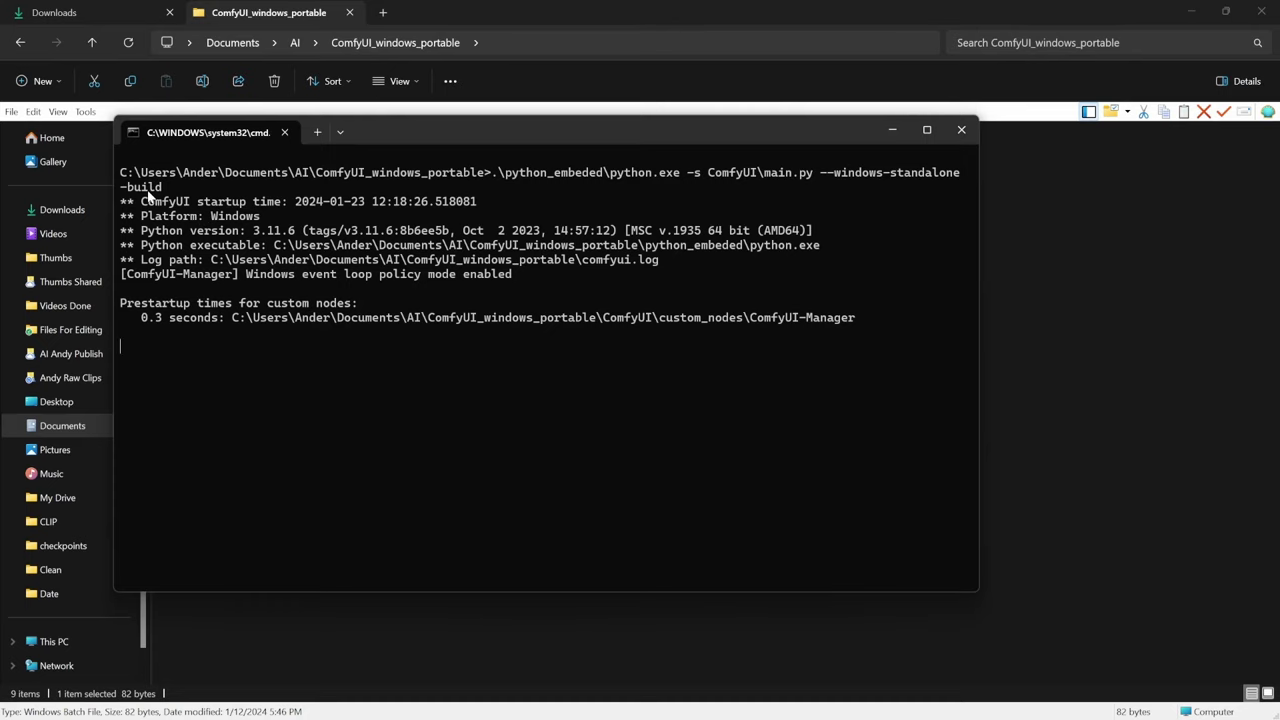
drag(136, 180, 877, 322)
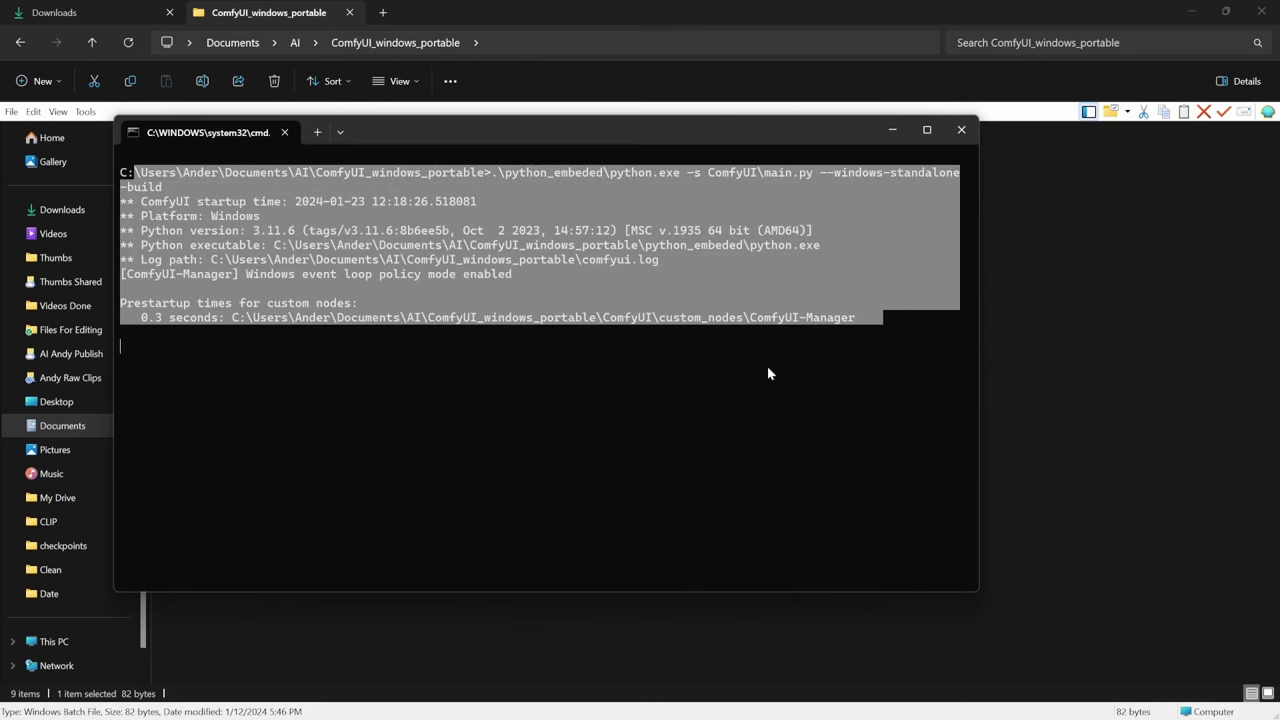
key(ctrl+c)
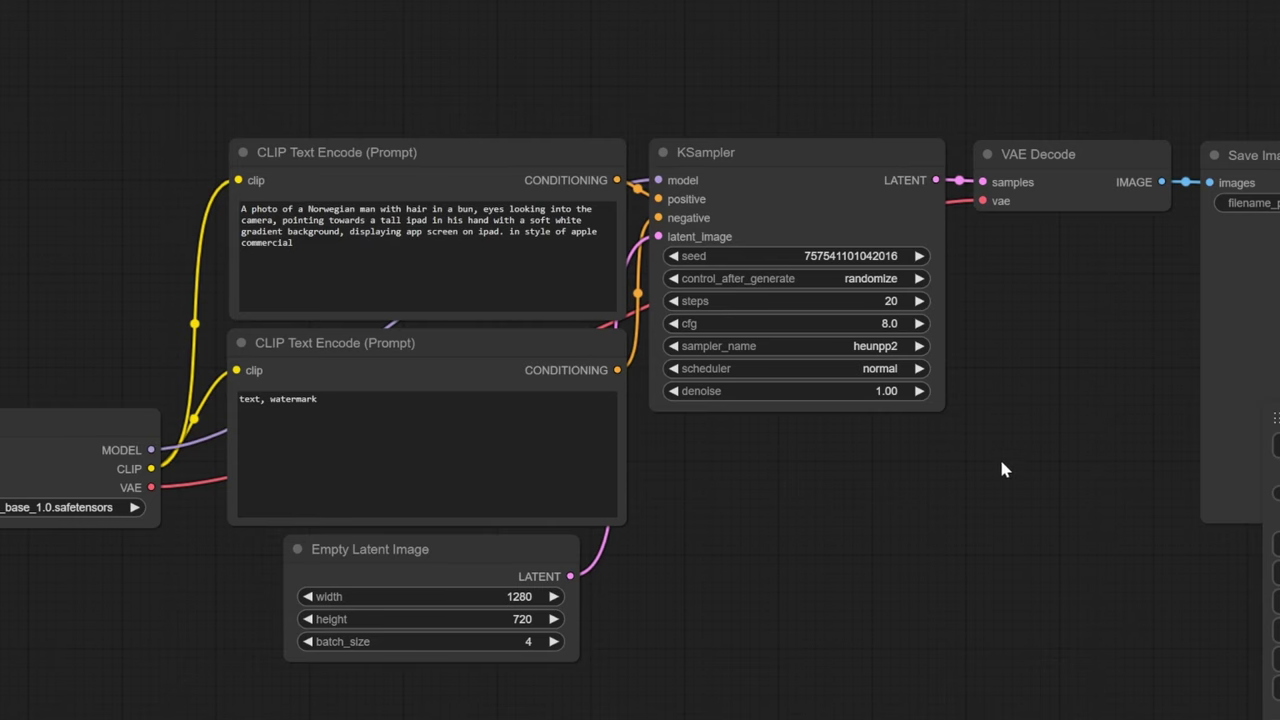
drag(1003, 470, 900, 425)
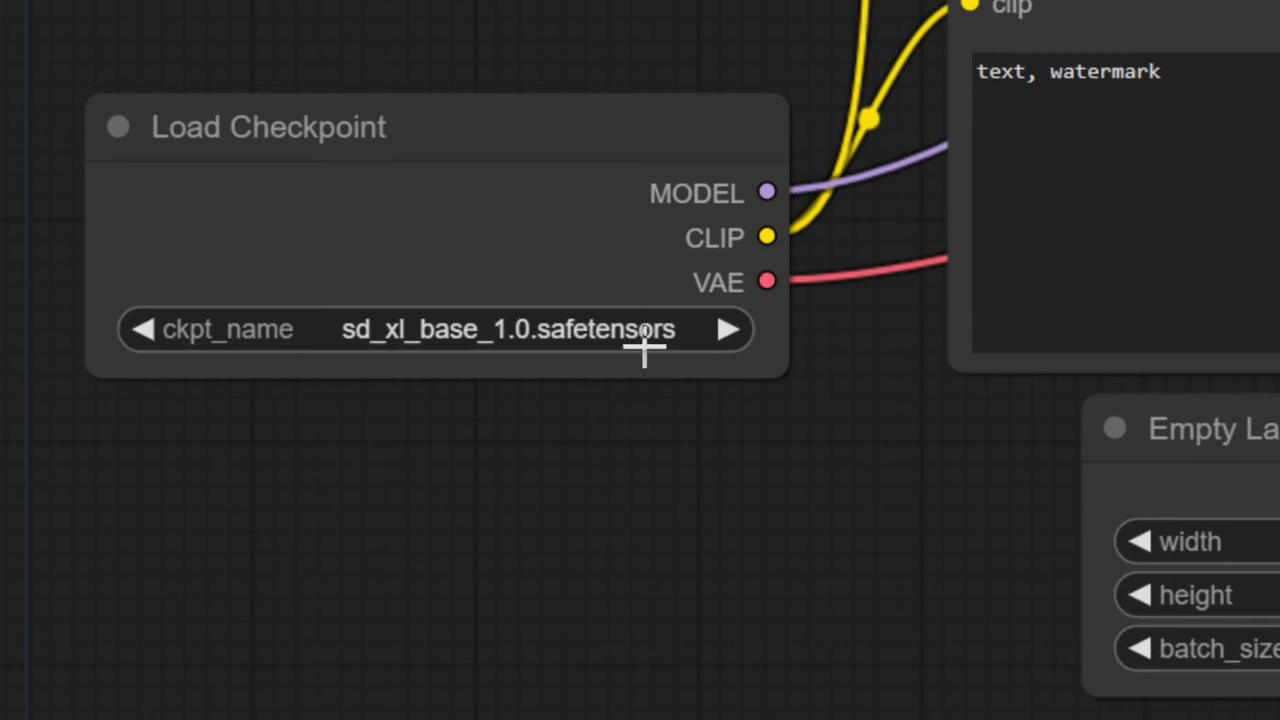
click(633, 335)
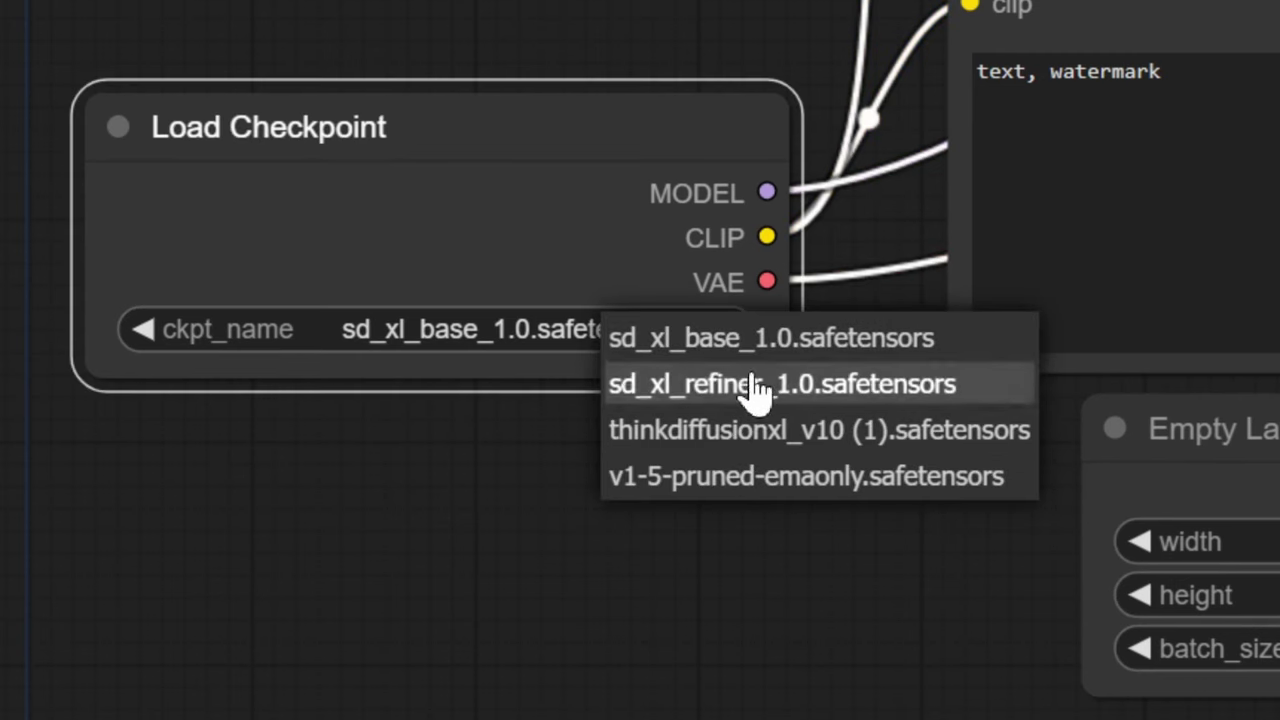
click(530, 478)
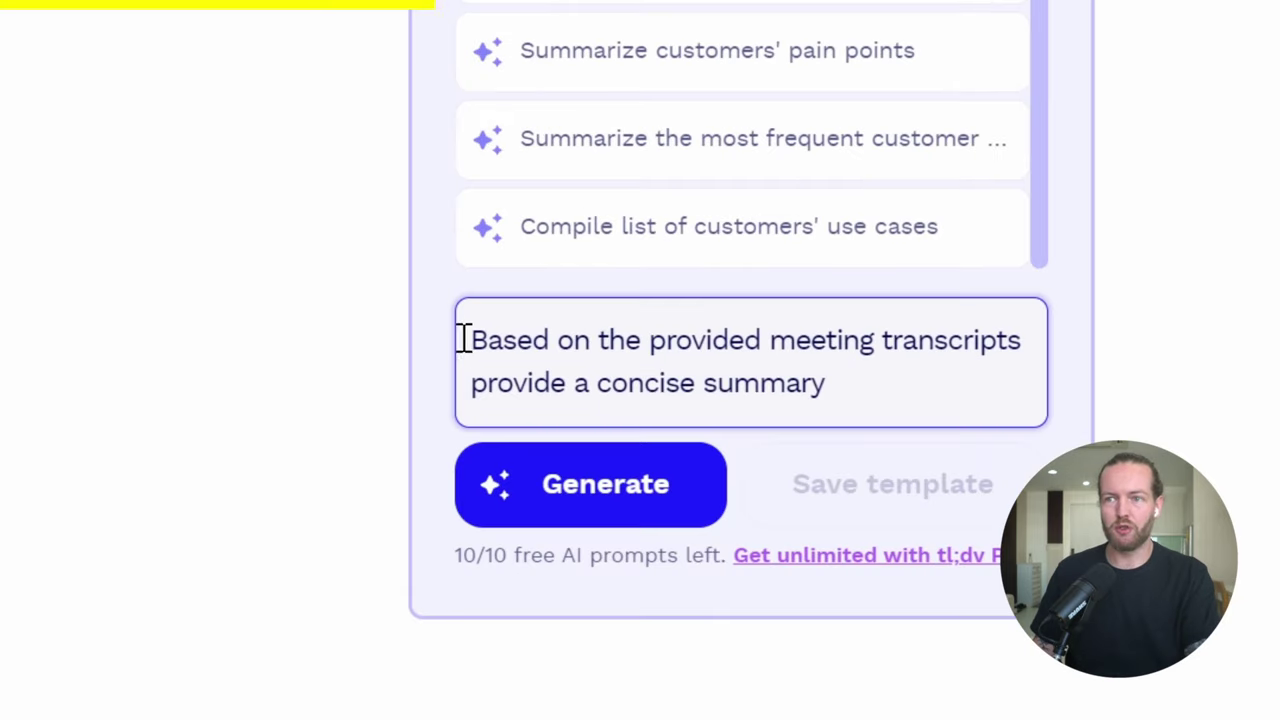
- Generate a tl;dv AI report from the selected prompt text, then pause the demo video
drag(463, 337, 908, 393)
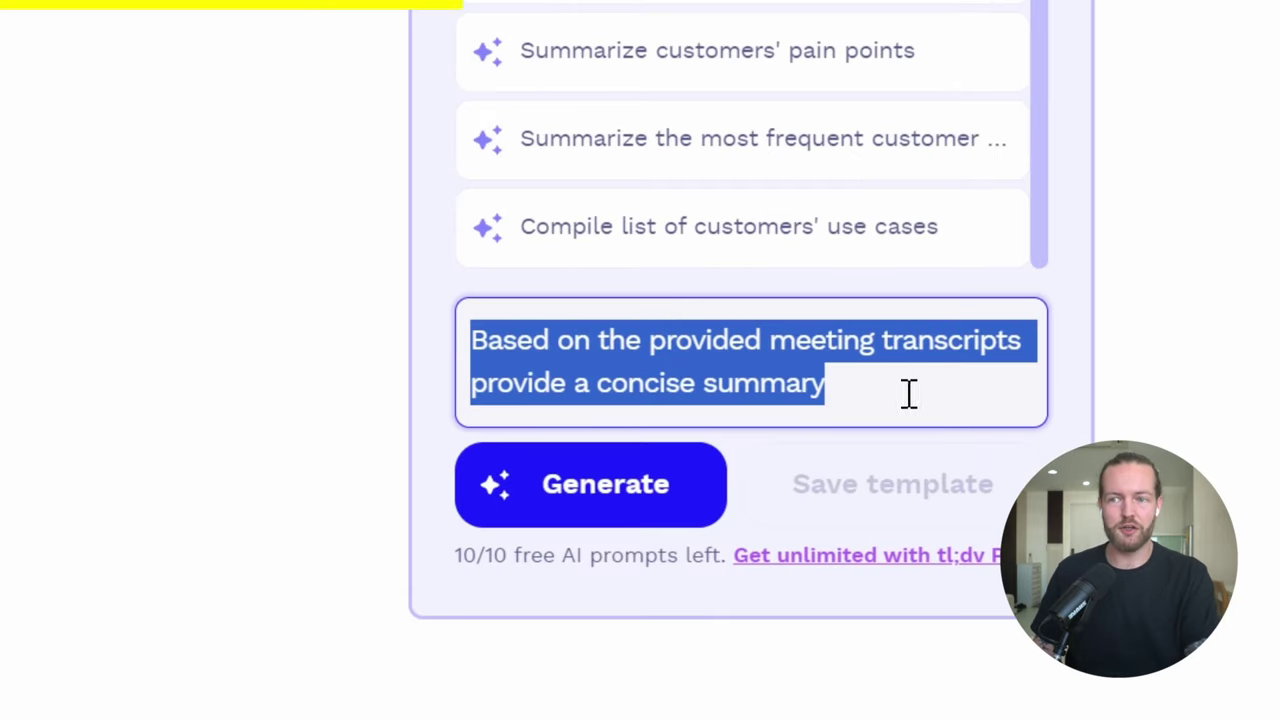
click(663, 500)
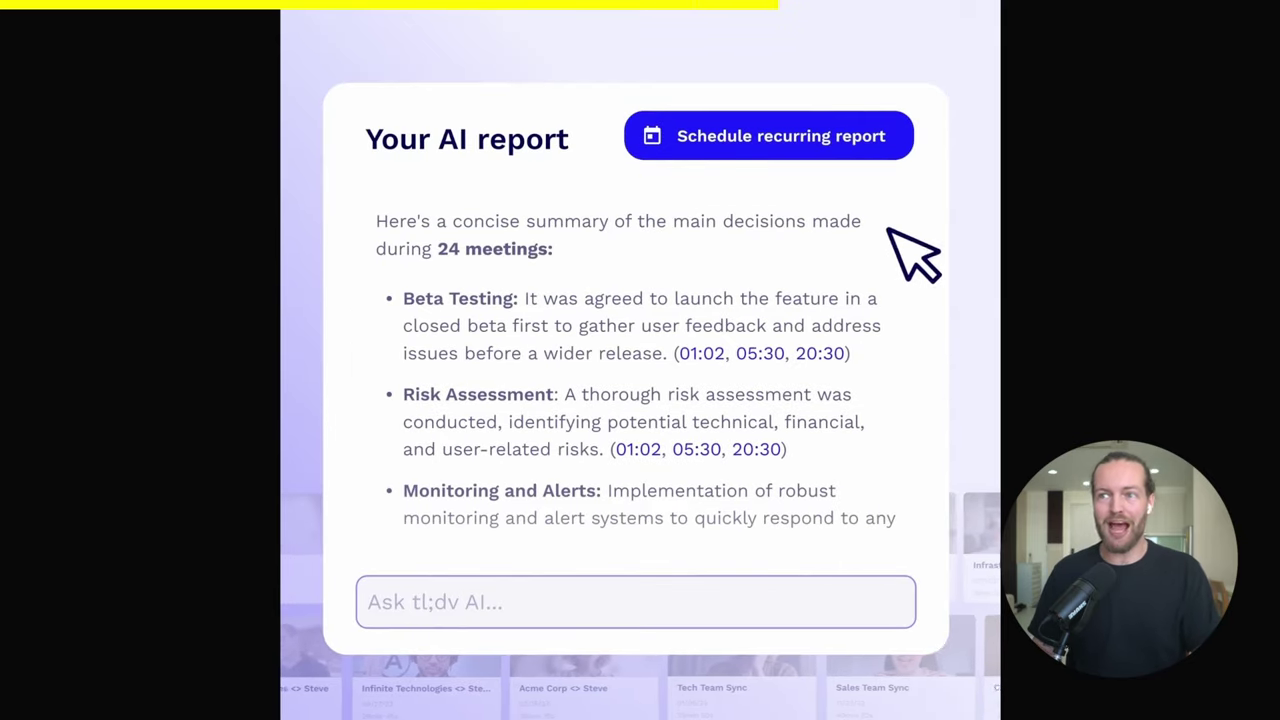
click(1262, 539)
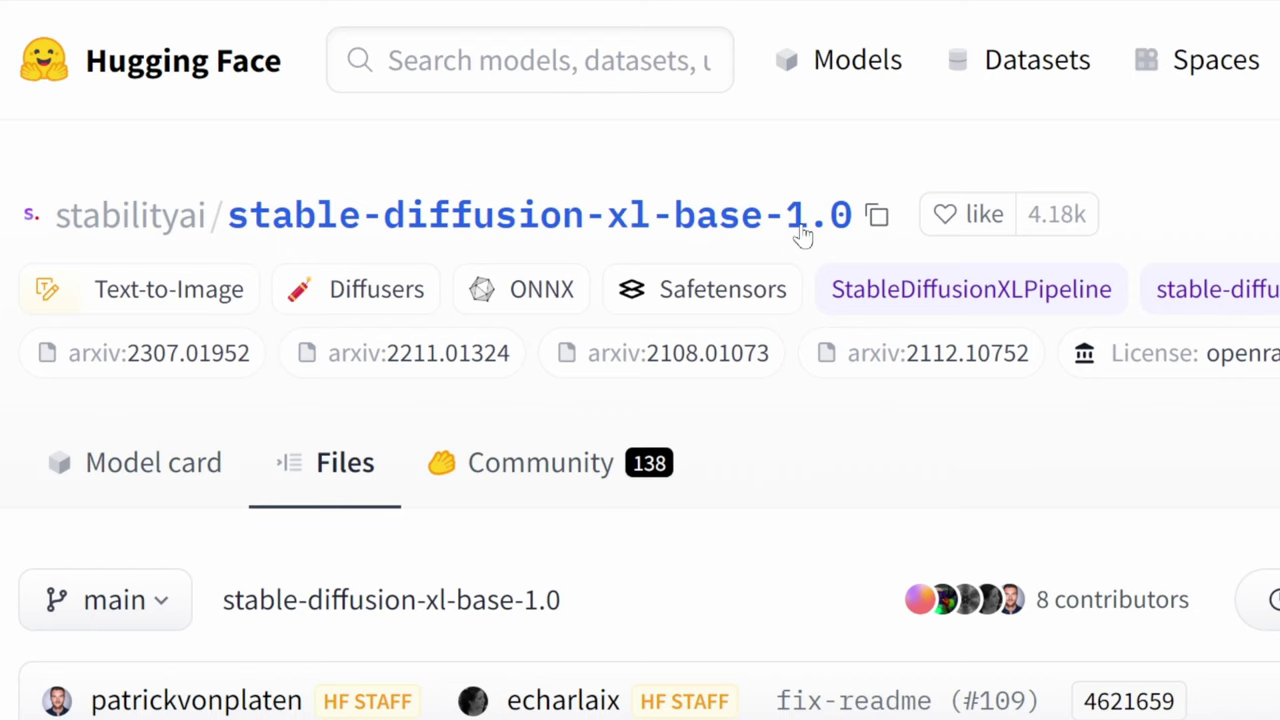
- Go full screen and scroll the SDXL base Files list to the 6.94 GB sd_xl_base_1.0.safetensors
key(F11)
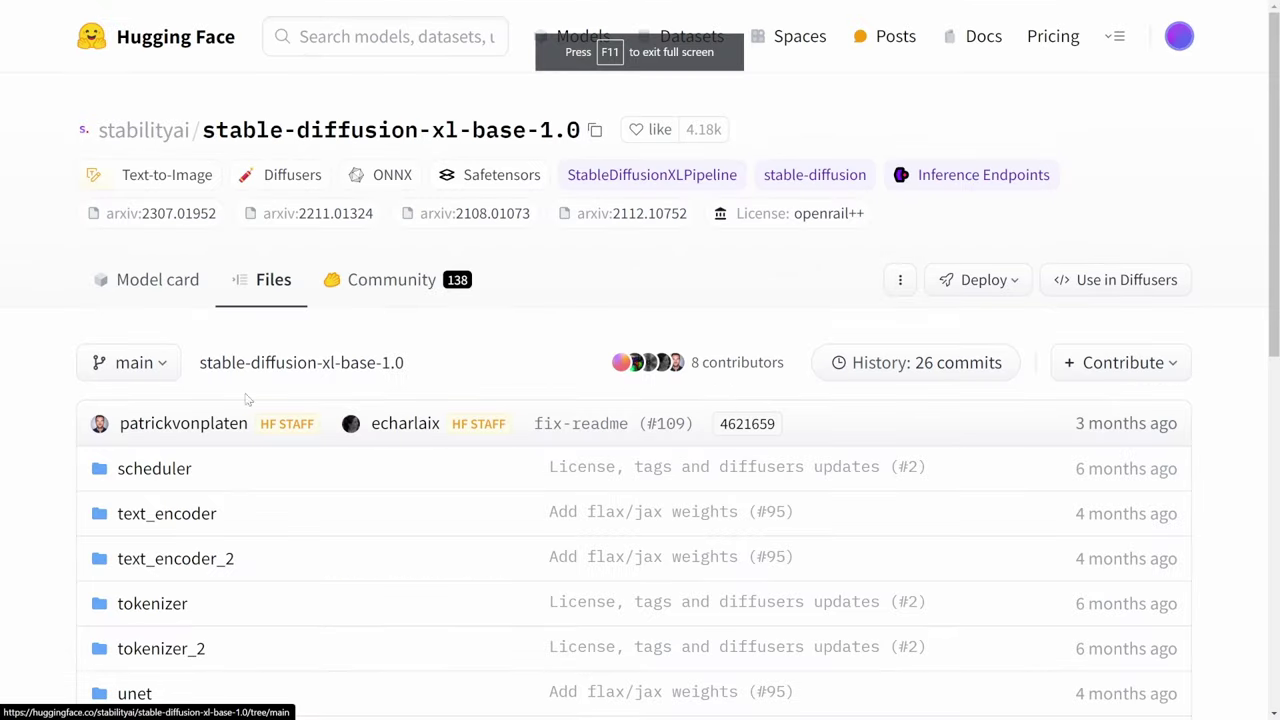
scroll(72, 452, down, 3)
scroll(68, 454, down, 6)
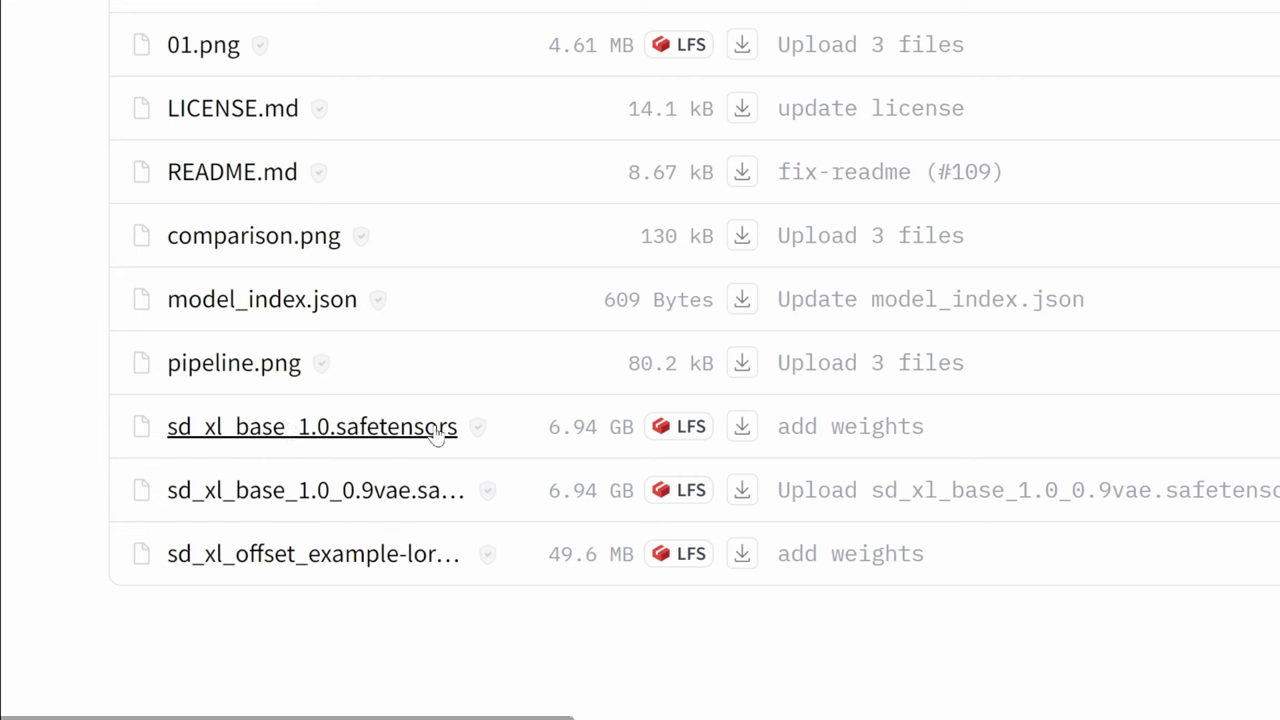
scroll(470, 410, up, 2)
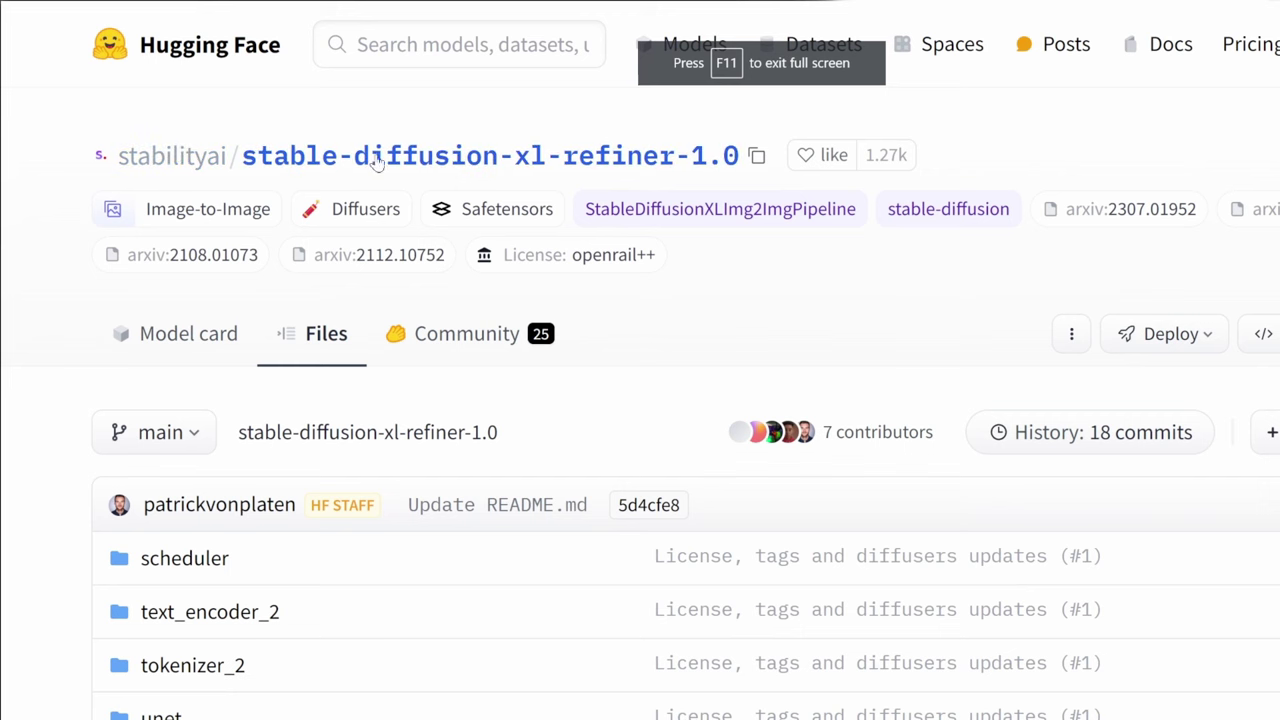
- Scroll the refiner and sdxl-vae Files lists down to the 335 MB sdxl_vae.safetensors
scroll(145, 500, down, 5)
scroll(44, 475, down, 1)
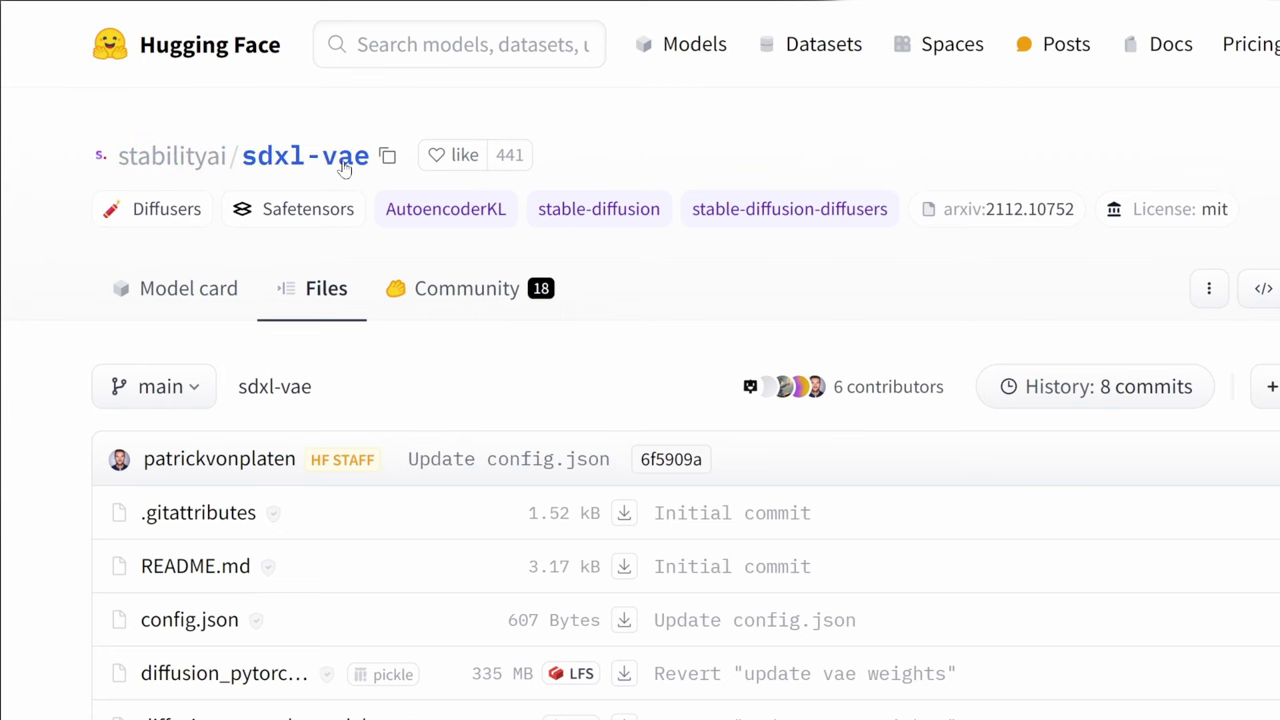
scroll(57, 371, down, 3)
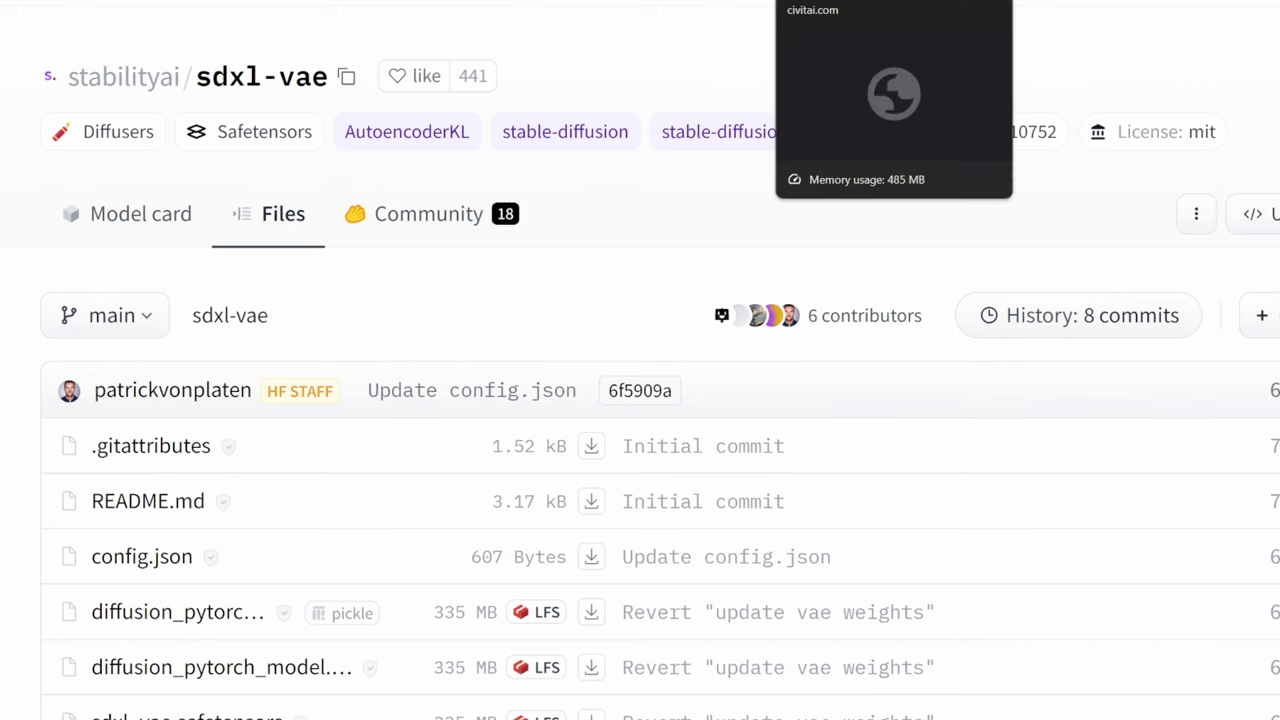
- Review the 6.46 GB ThinkDiffusionXL SDXL 1.0 checkpoint on Civitai, then select the three checkpoint files
click(880, 2)
drag(151, 82, 366, 92)
click(795, 143)
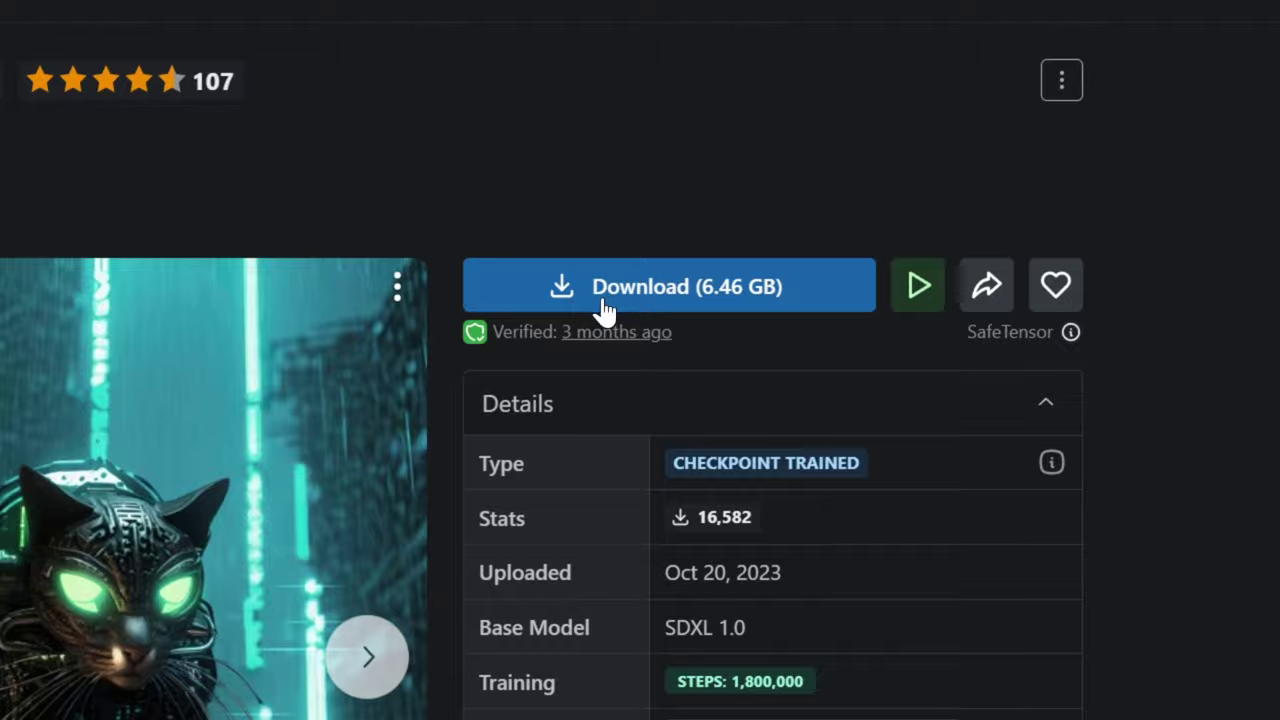
drag(583, 503, 355, 200)
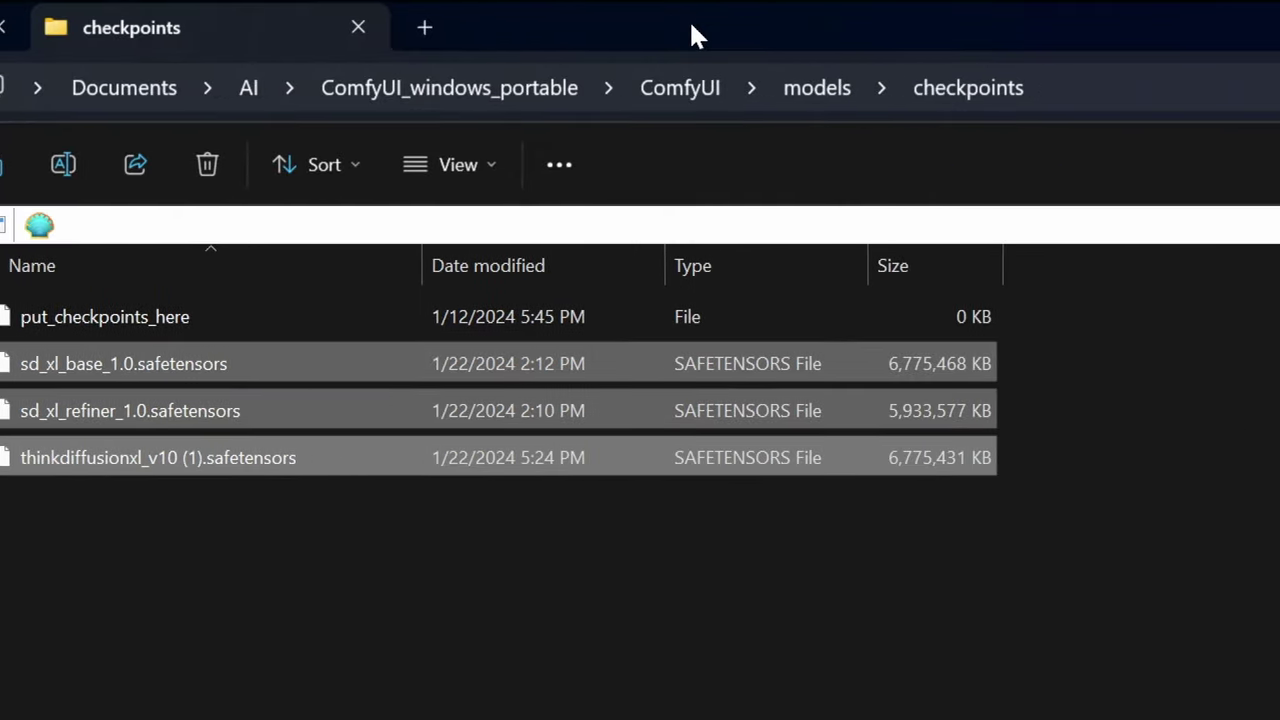
- Move the Base, Refiner and vae files from Downloads into ComfyUI's models\checkpoints folder
drag(432, 352, 838, 262)
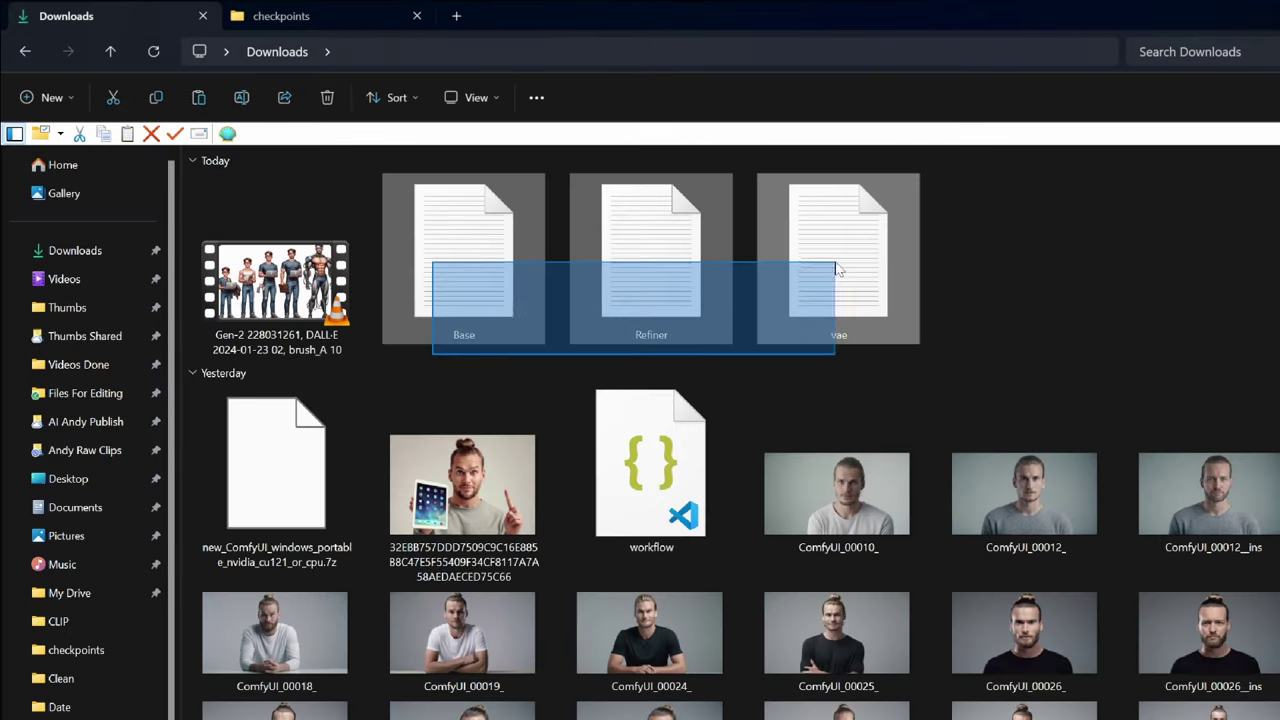
right_click(652, 264)
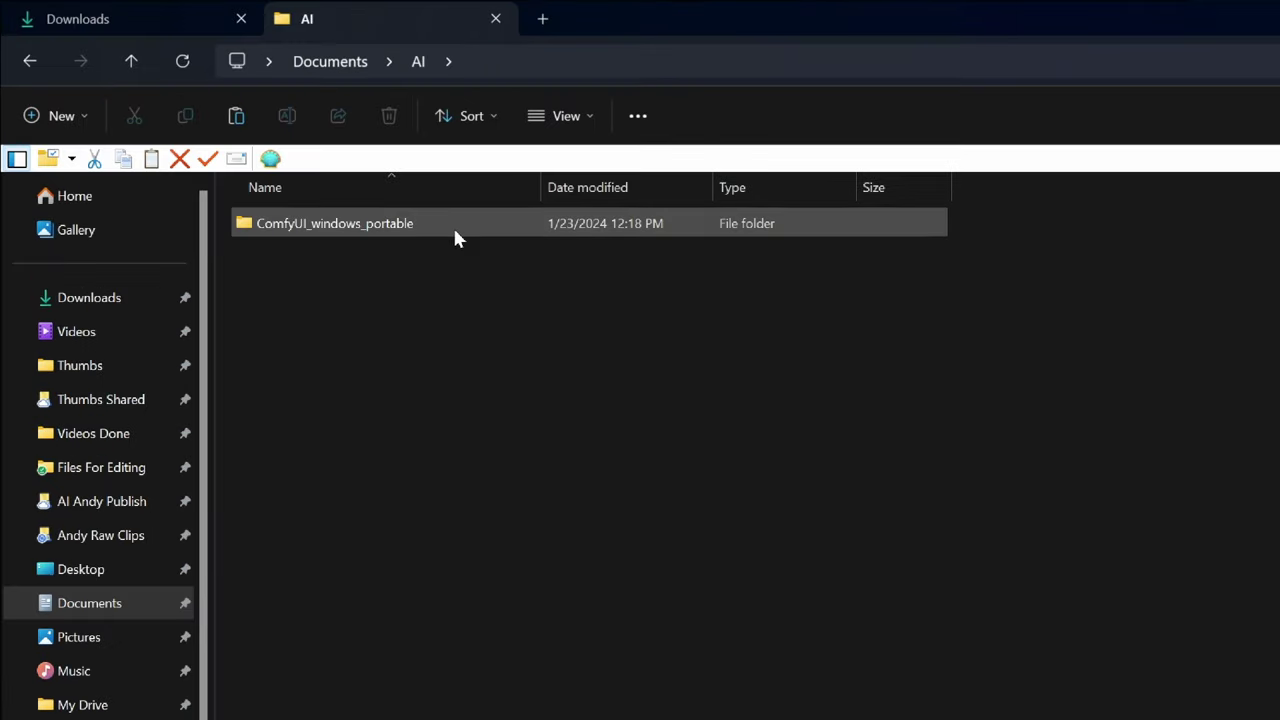
double_click(452, 225)
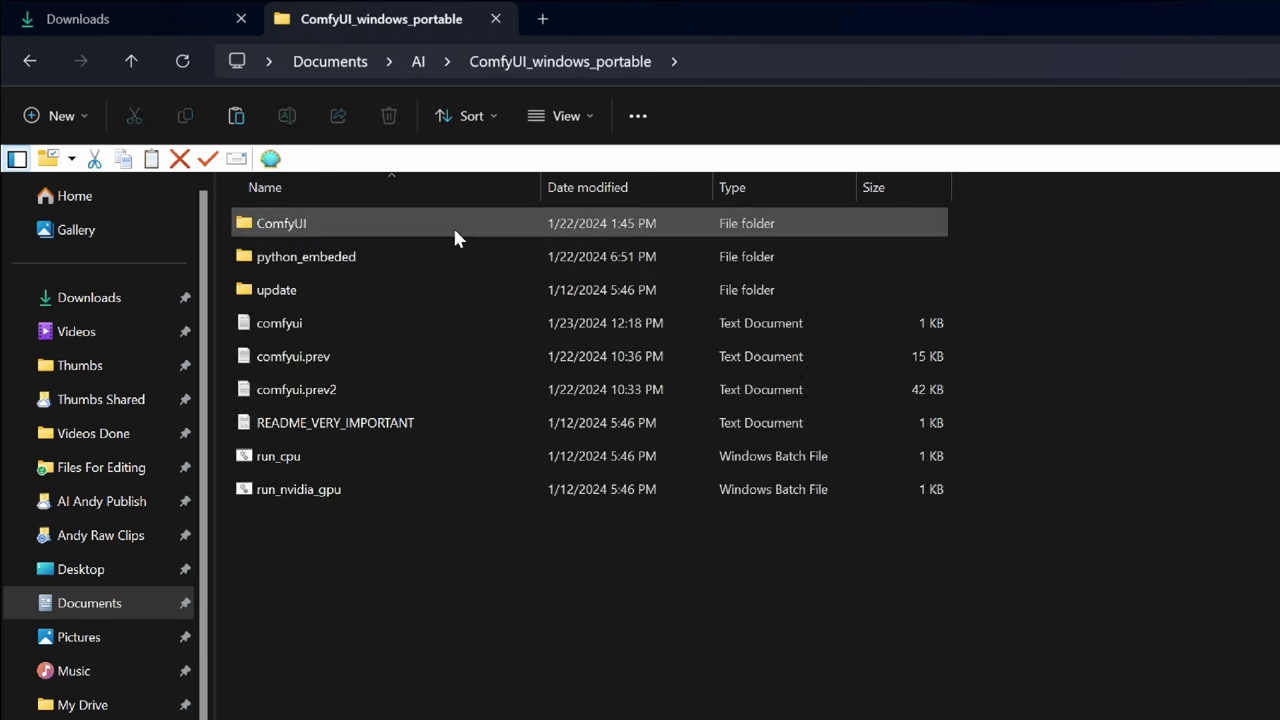
double_click(338, 223)
double_click(380, 522)
double_click(342, 228)
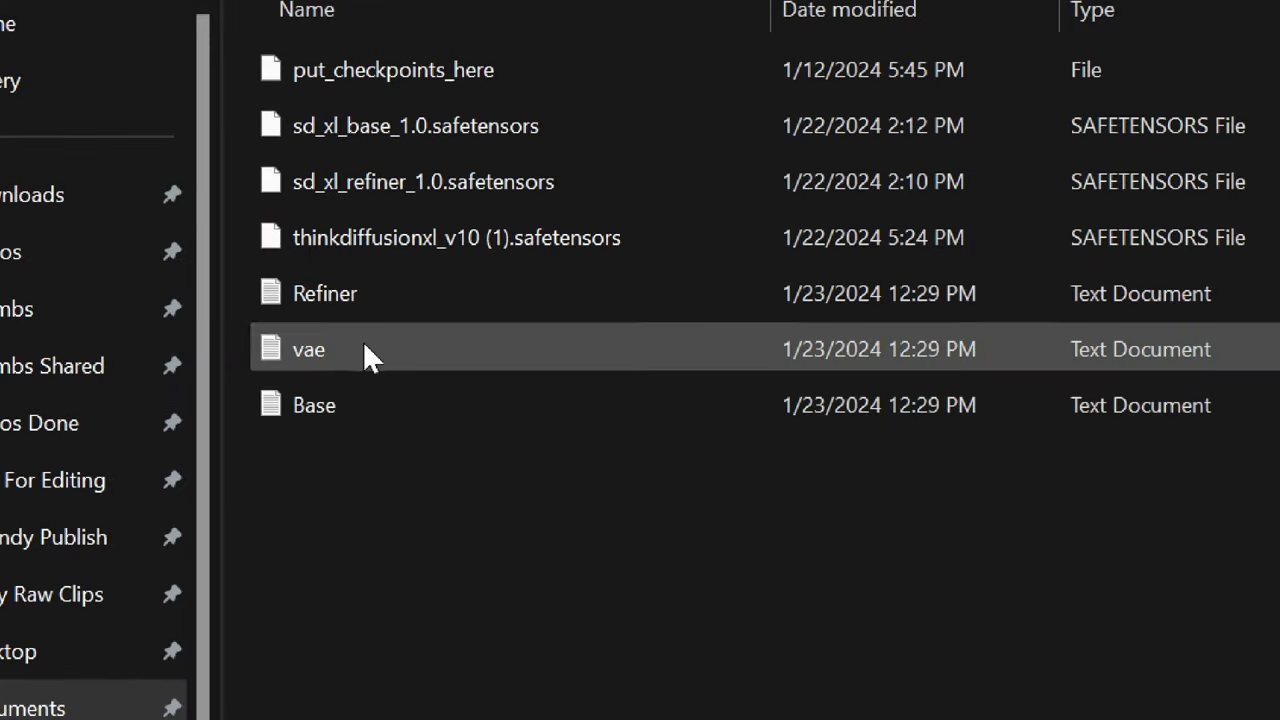
- Cut the vae file and open the models\vae folder to receive it
click(365, 347)
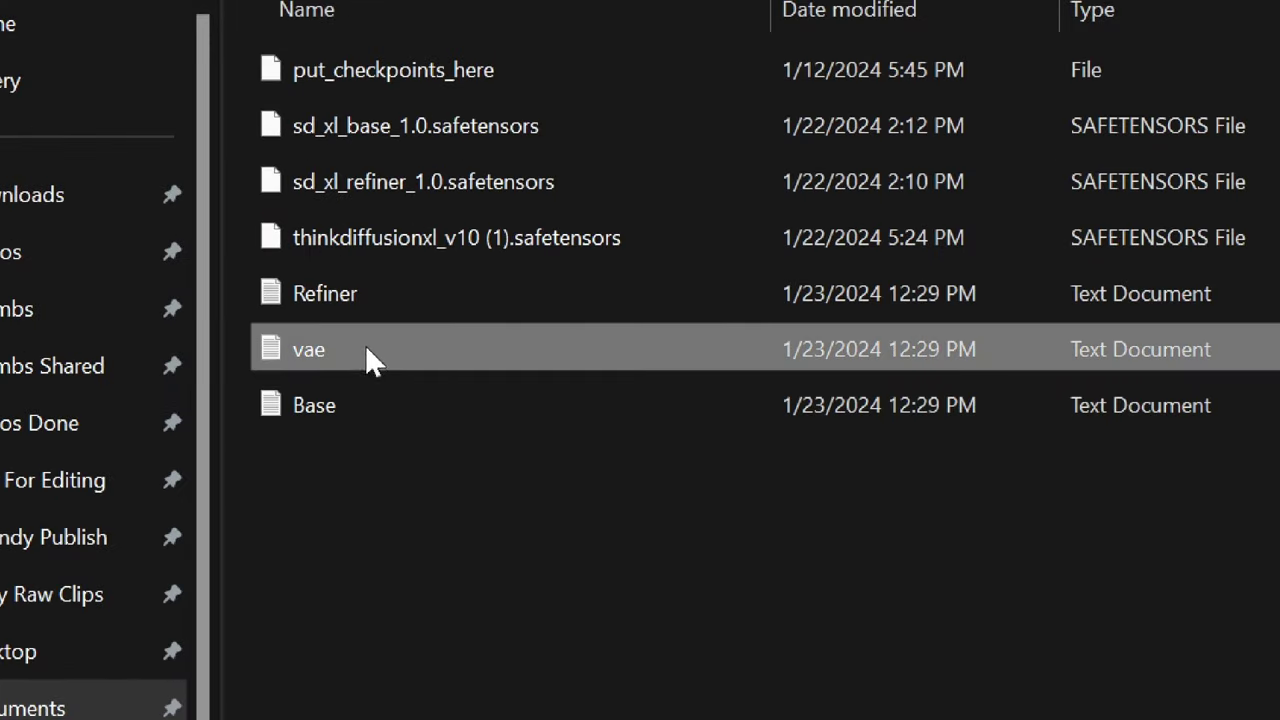
key(ctrl+x)
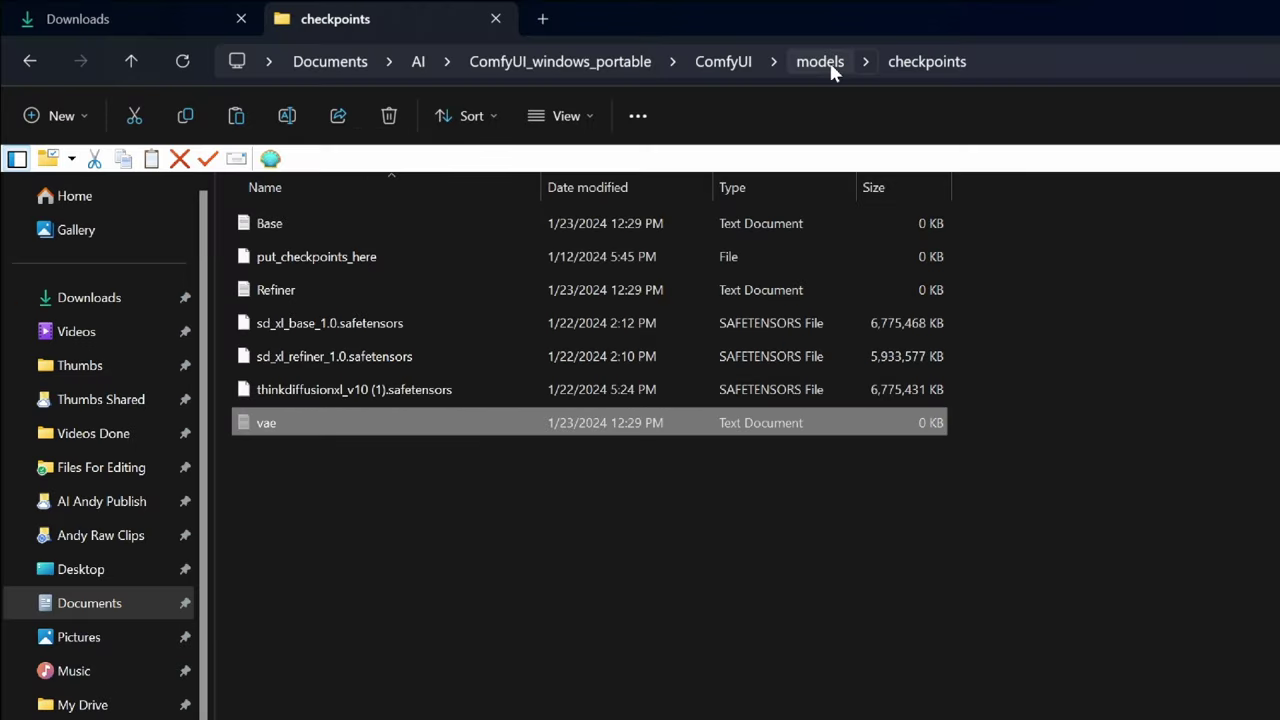
click(829, 70)
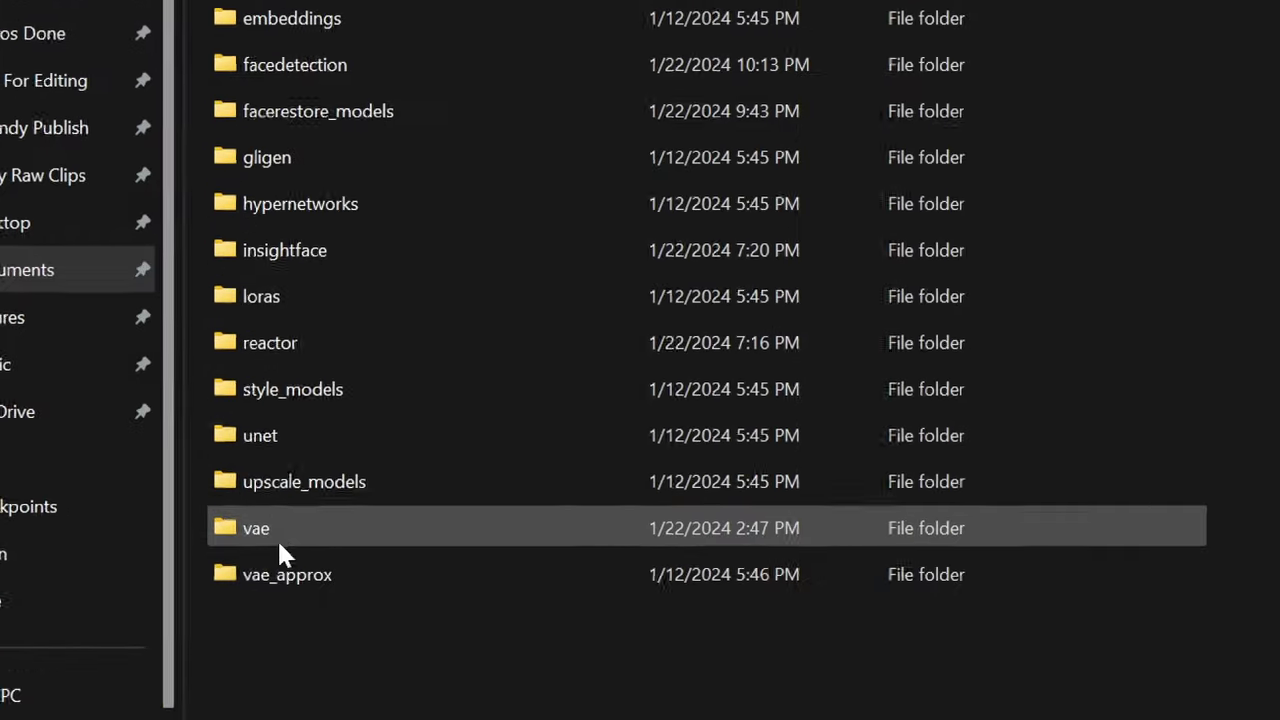
click(283, 532)
double_click(286, 529)
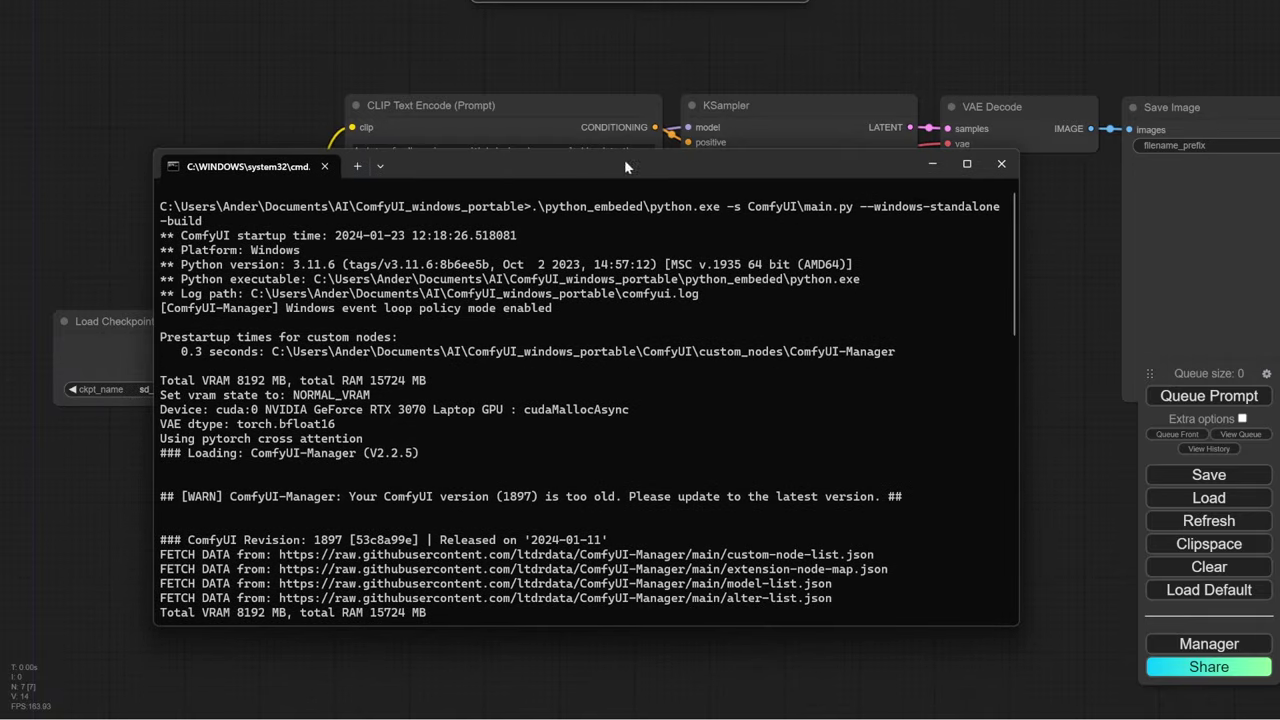
click(933, 165)
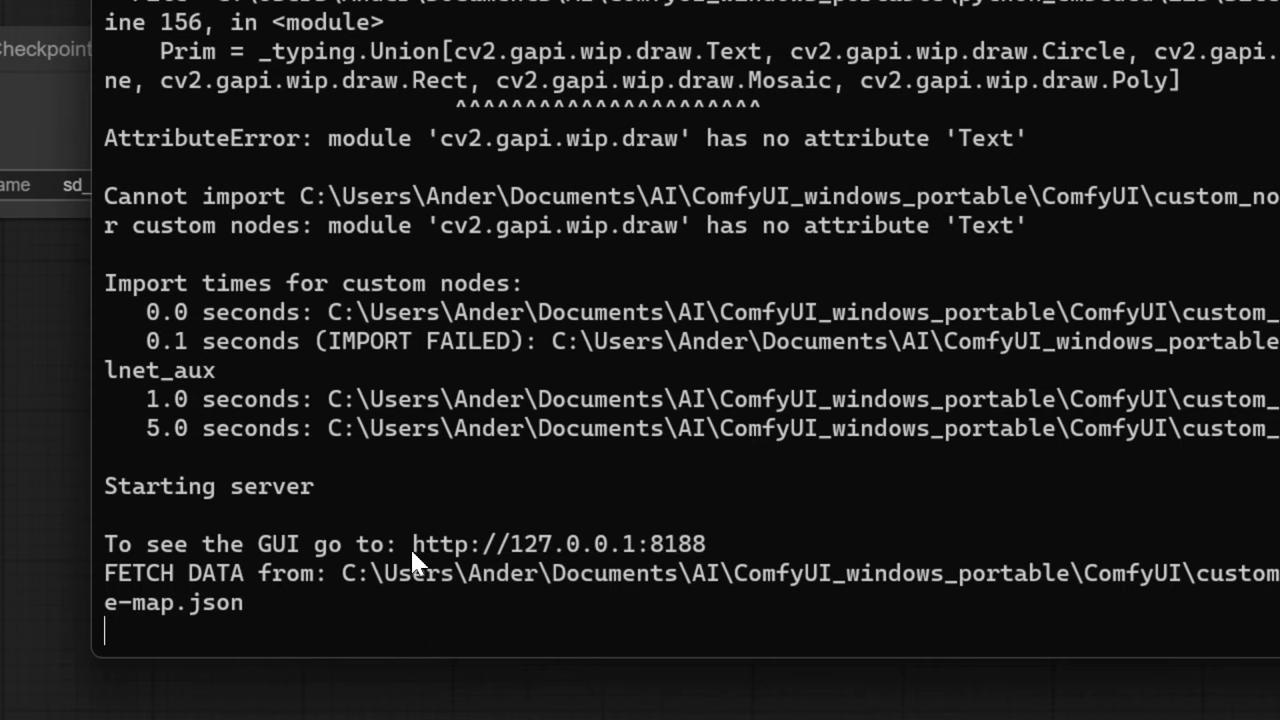
drag(420, 546, 722, 548)
key(ctrl+c)
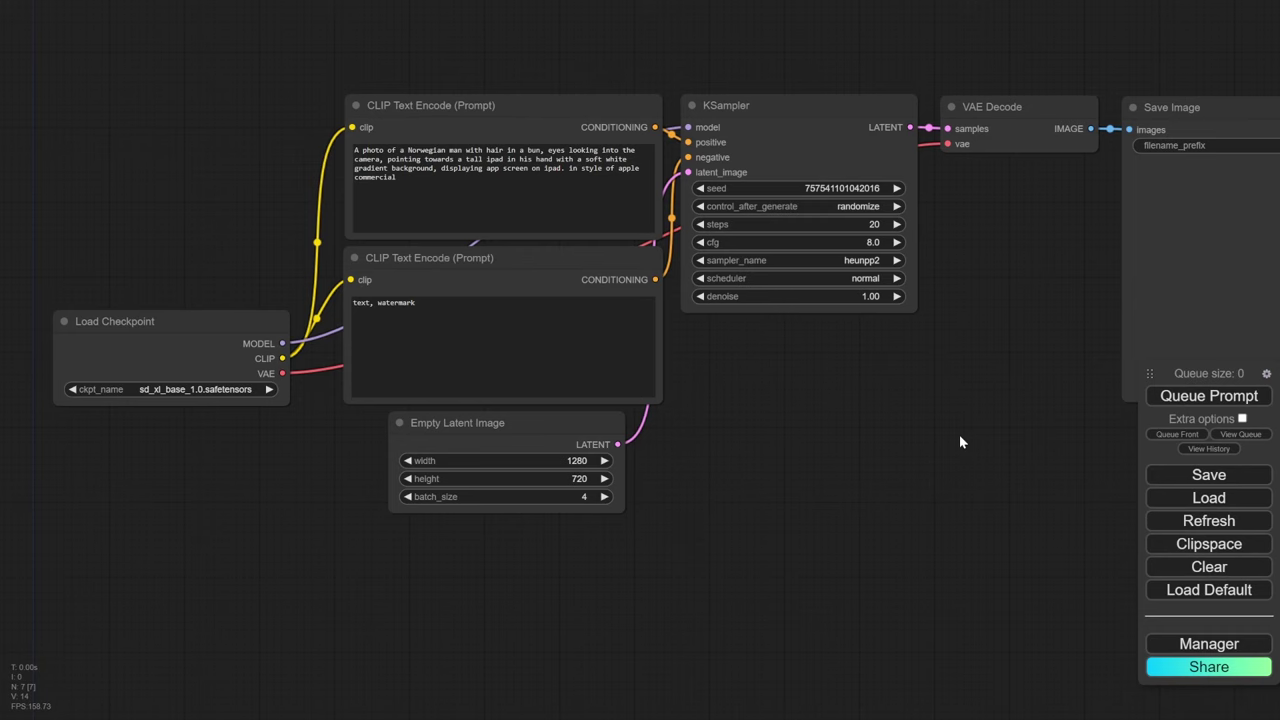
- Zoom out the graph and keep sd_xl_base_1.0.safetensors as Load Checkpoint's model
scroll(959, 441, down, 3)
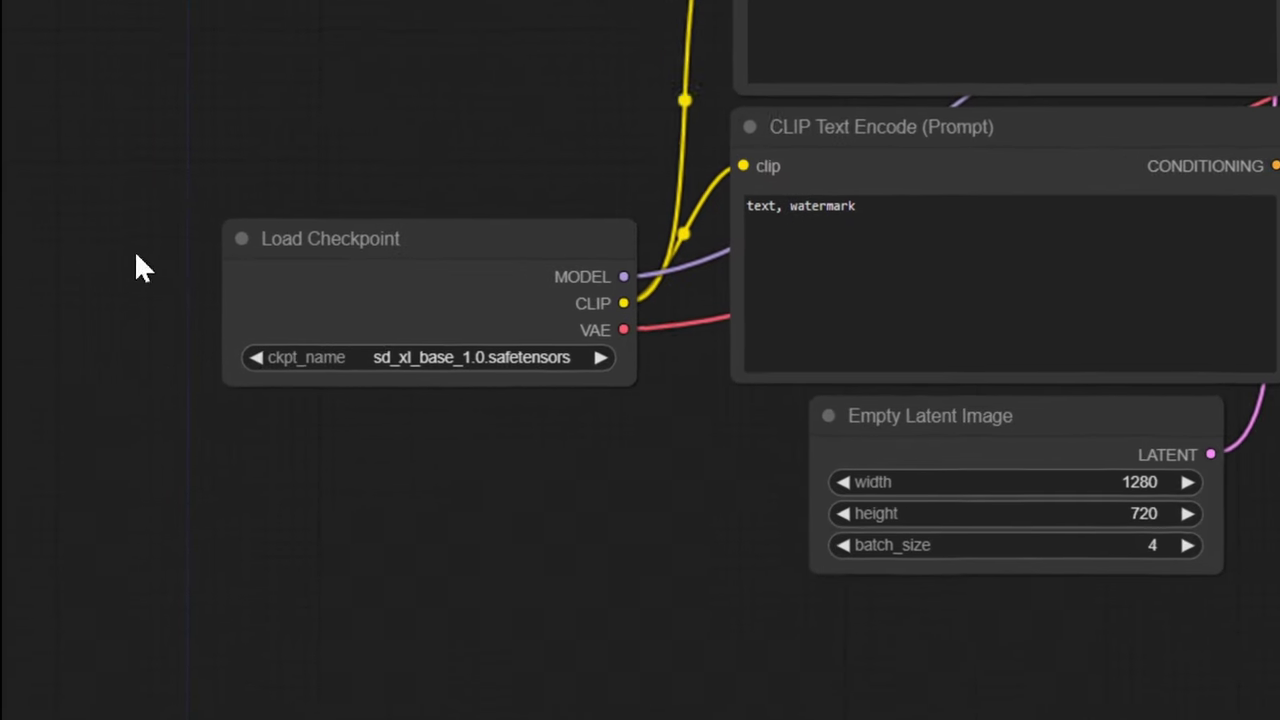
click(591, 361)
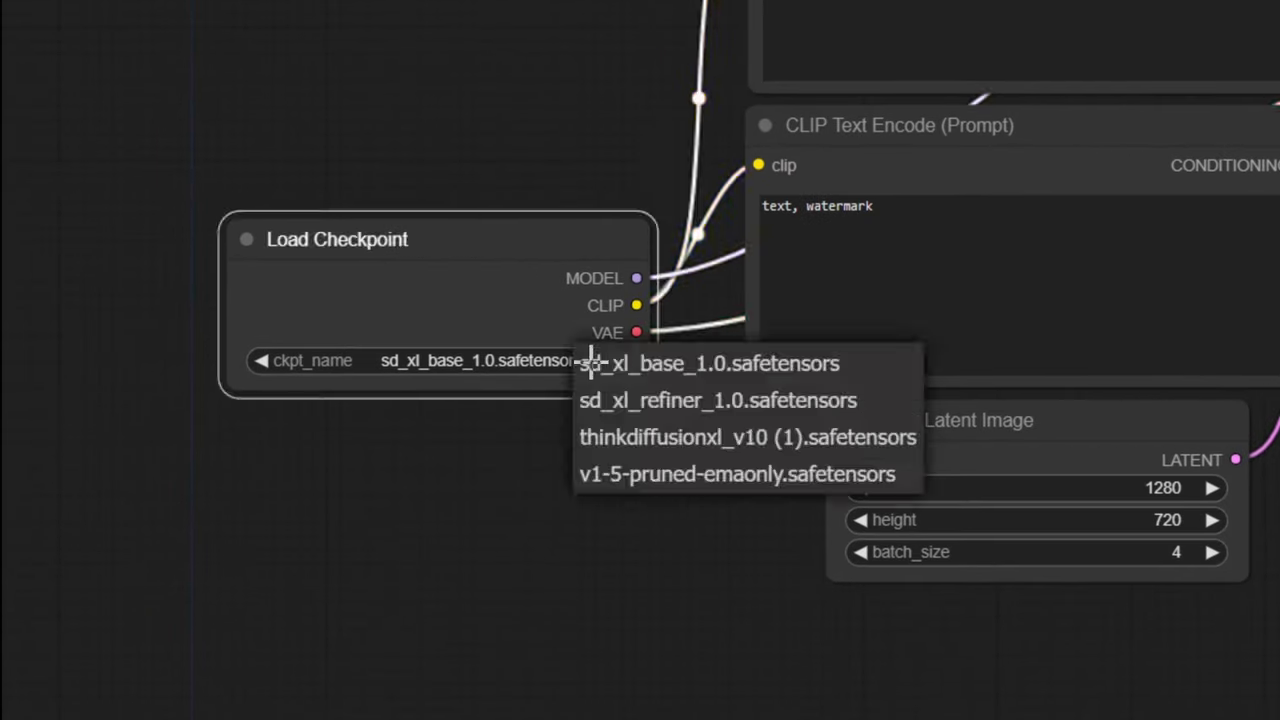
click(690, 366)
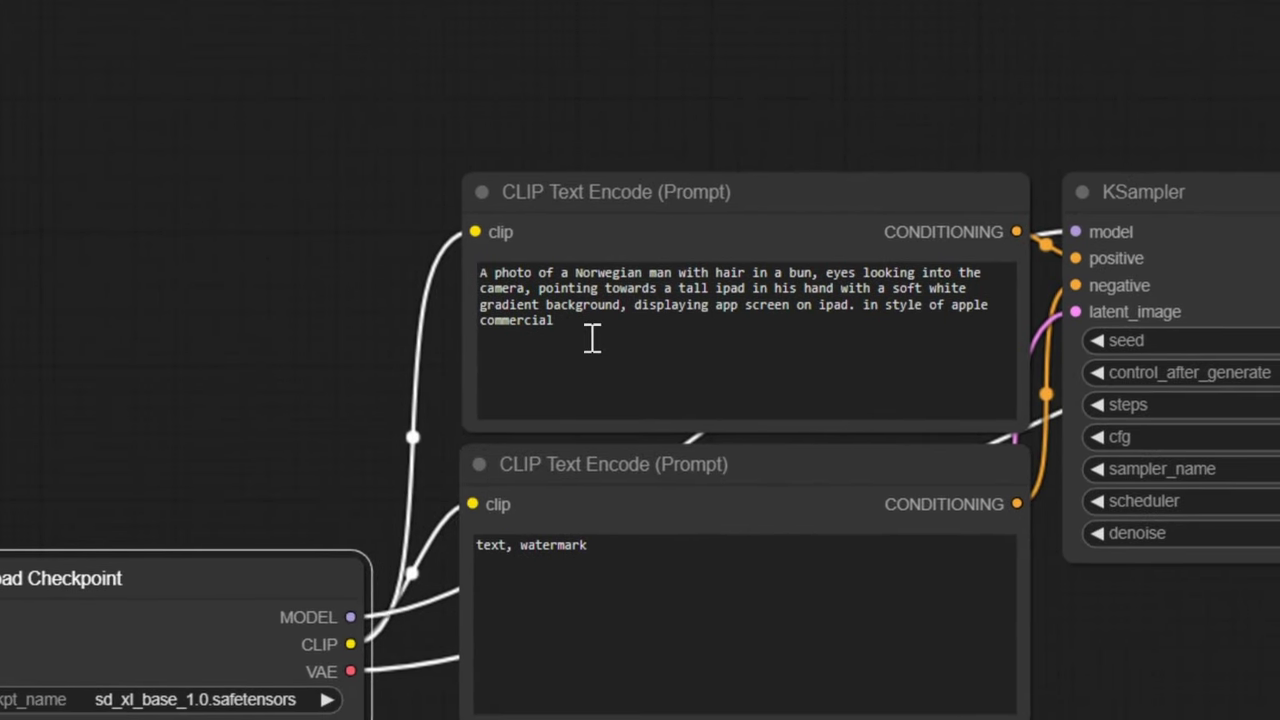
- Set the positive prompt to 'red apple', add 'blur, no' to the negative prompt, and lower batch size
drag(481, 272, 695, 337)
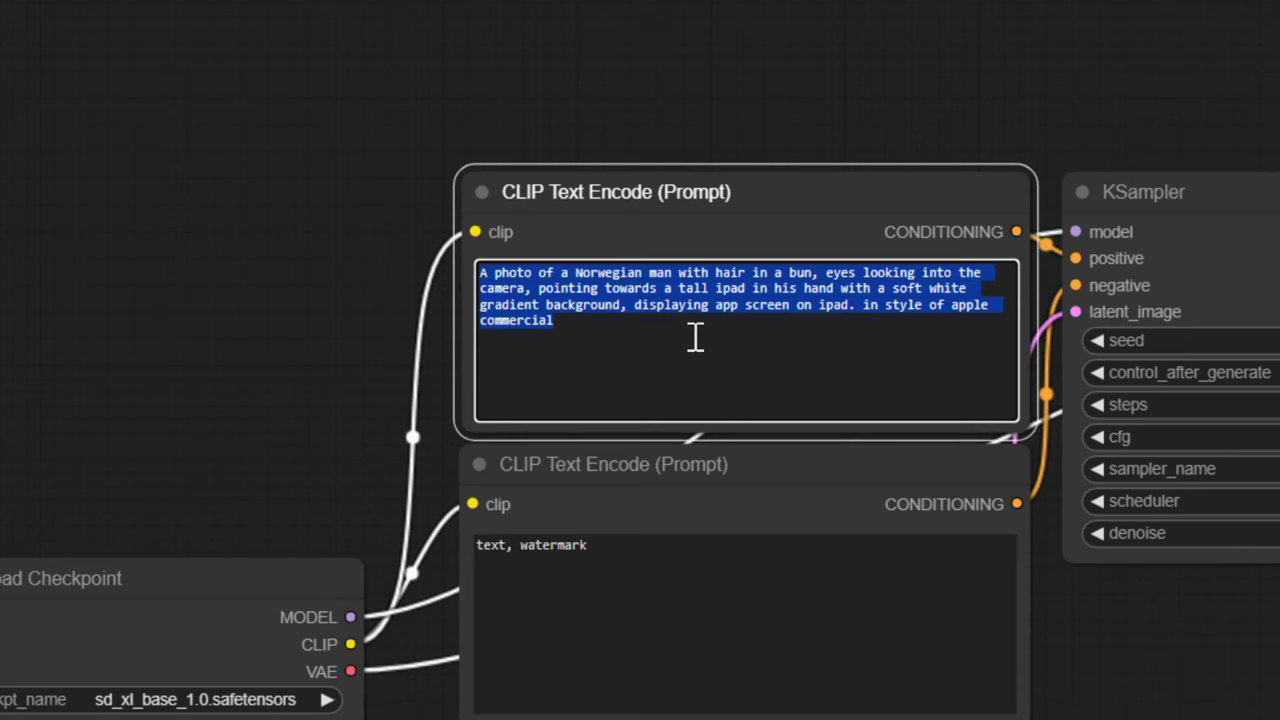
text(red apple)
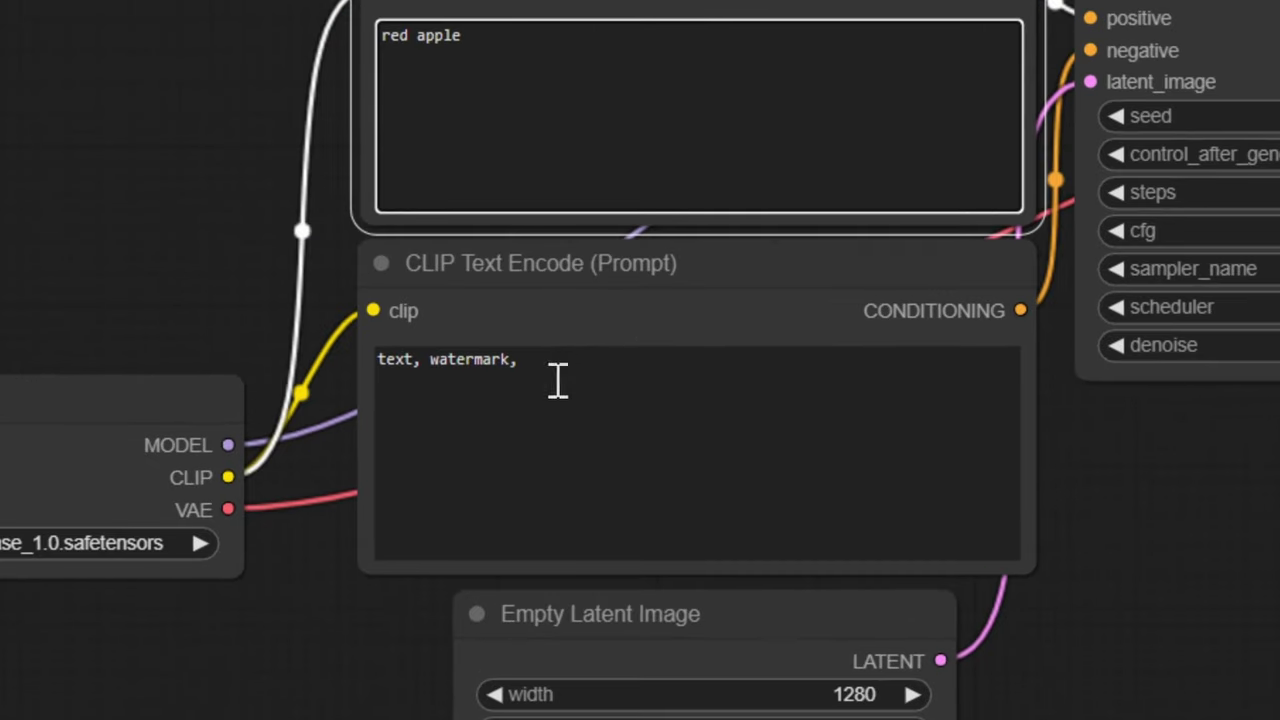
click(592, 366)
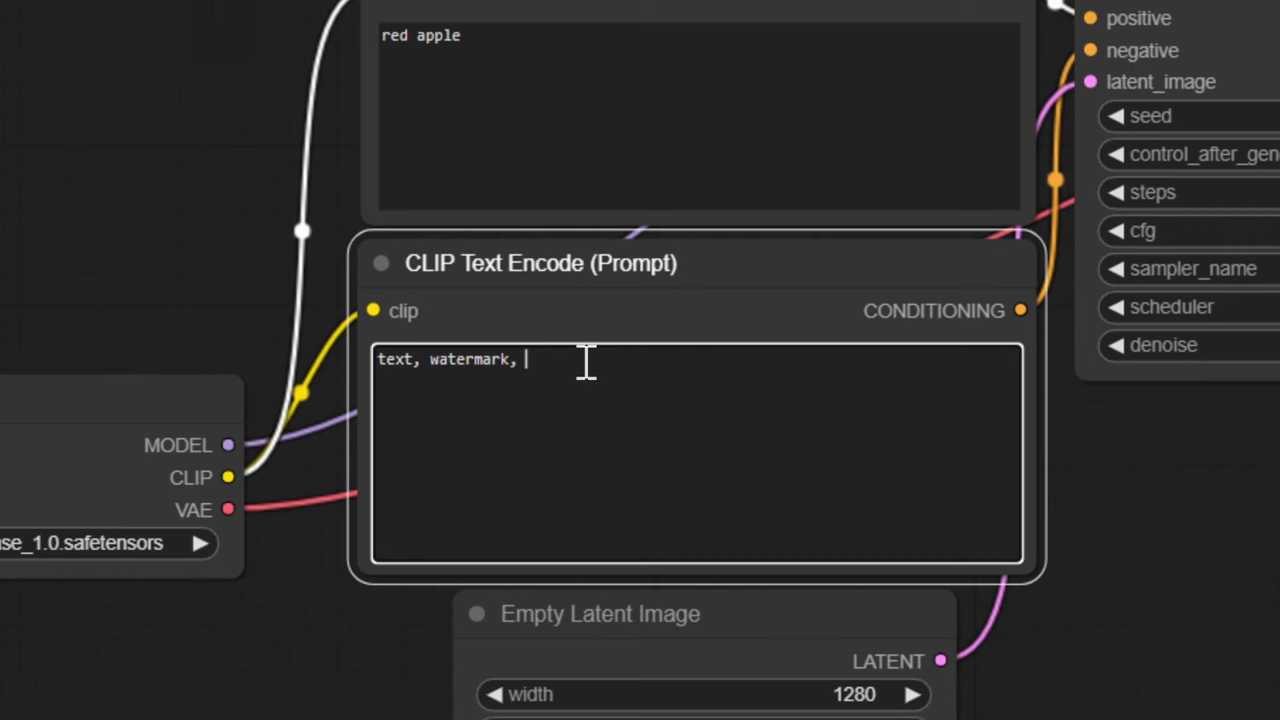
text(blur, noise)
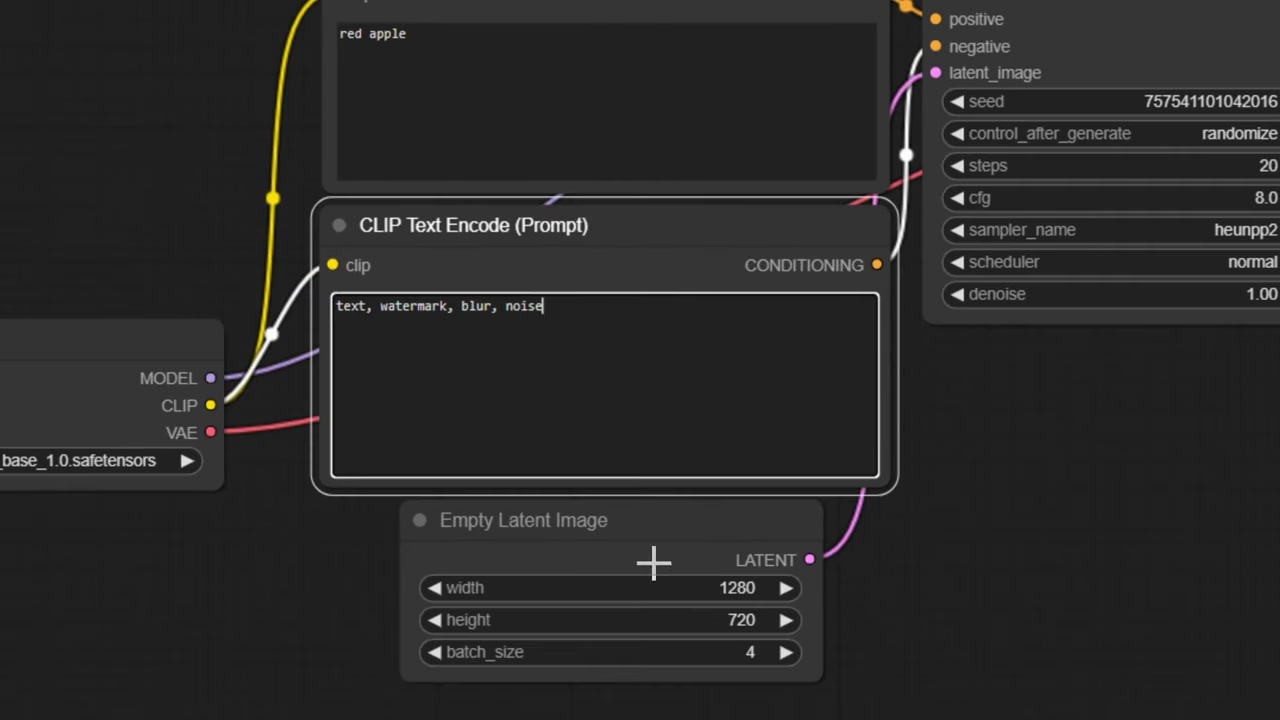
click(743, 662)
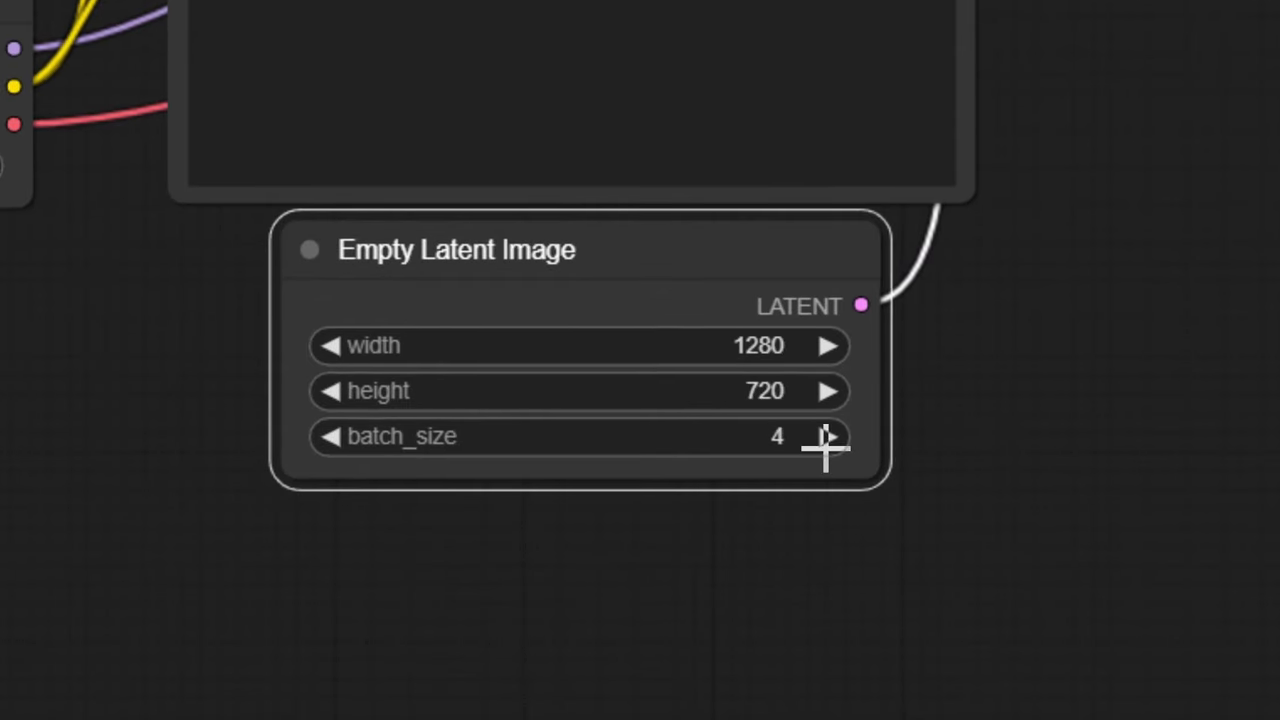
click(331, 437)
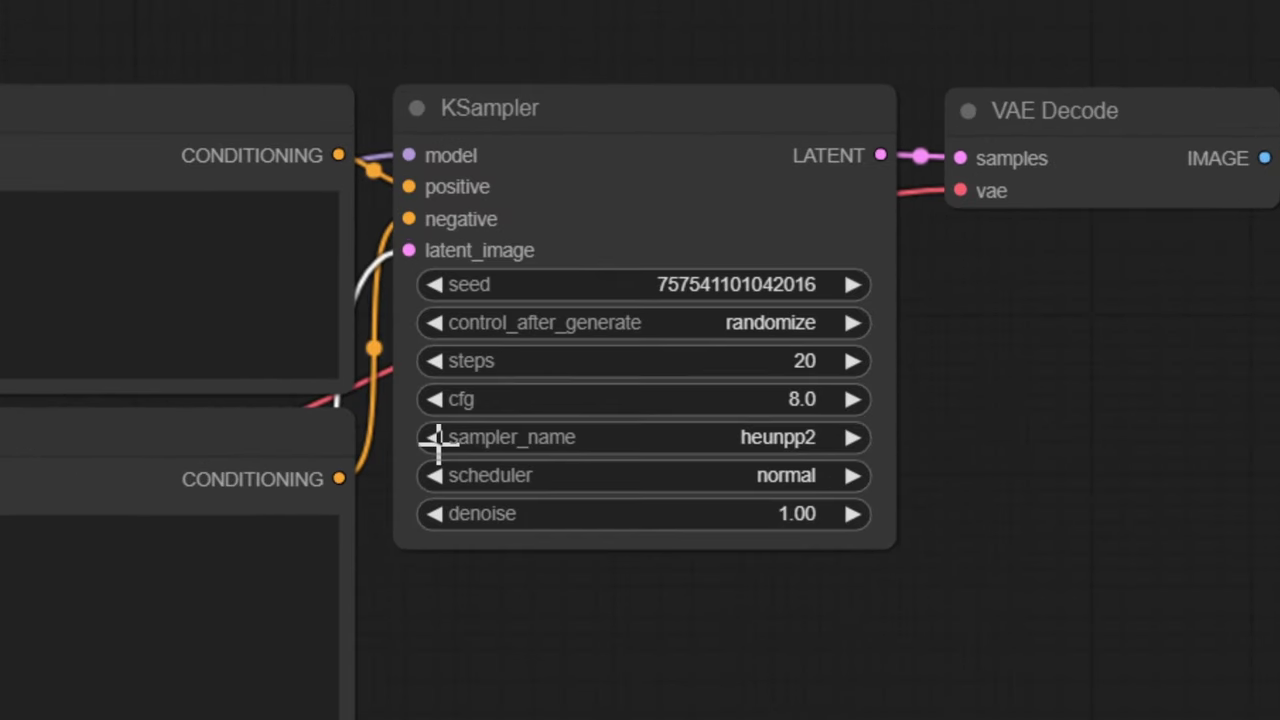
- Set the KSampler's sampler to euler
click(460, 478)
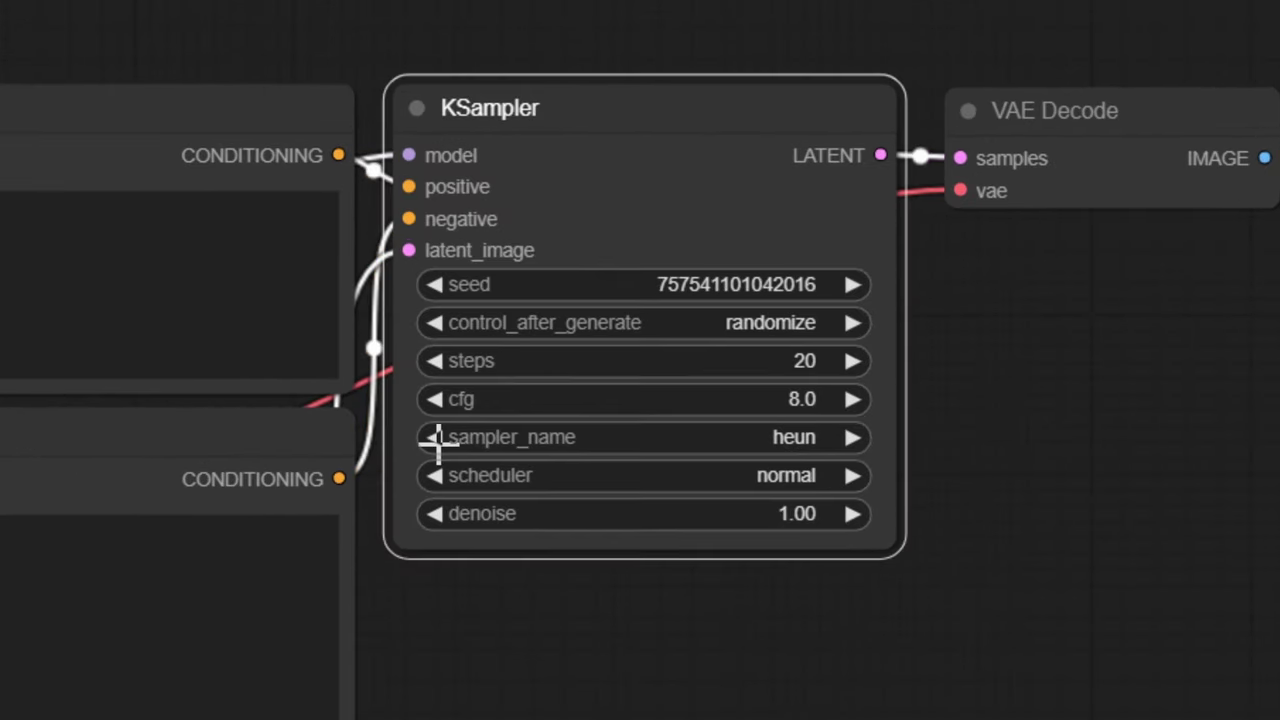
click(460, 478)
click(436, 438)
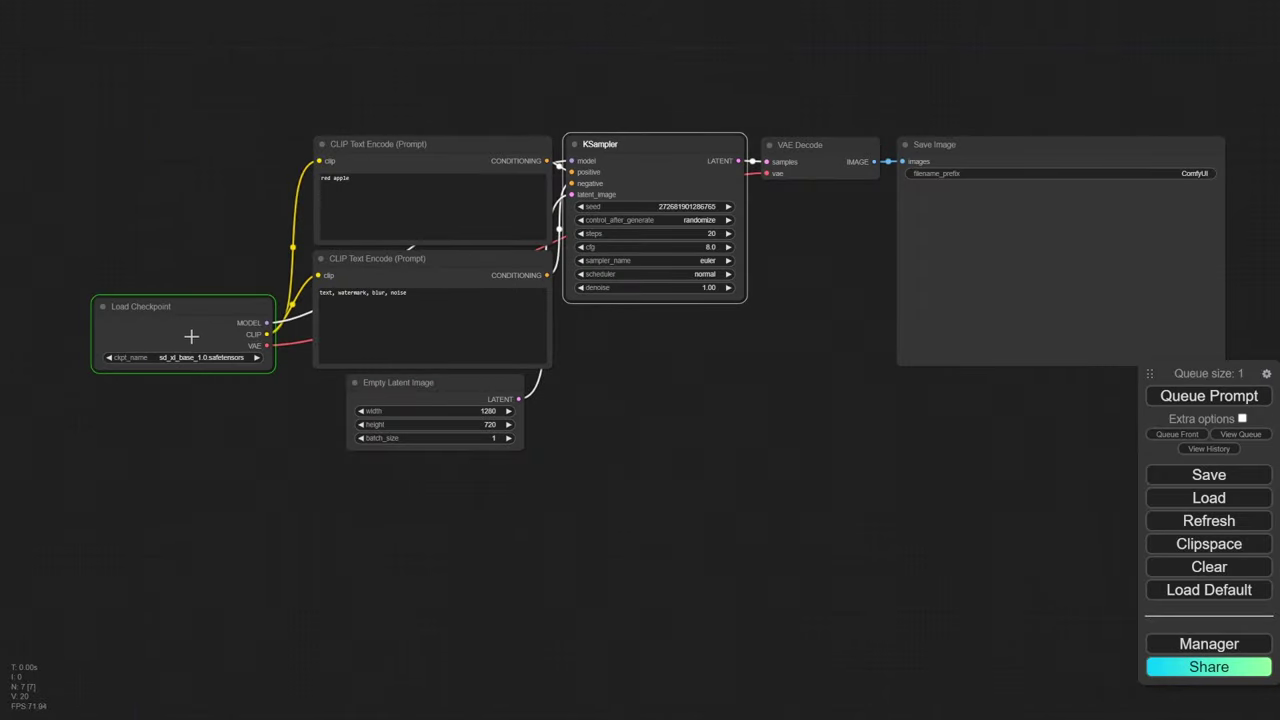
- Follow the red-apple image generation progress in the console
key(alt+Tab)
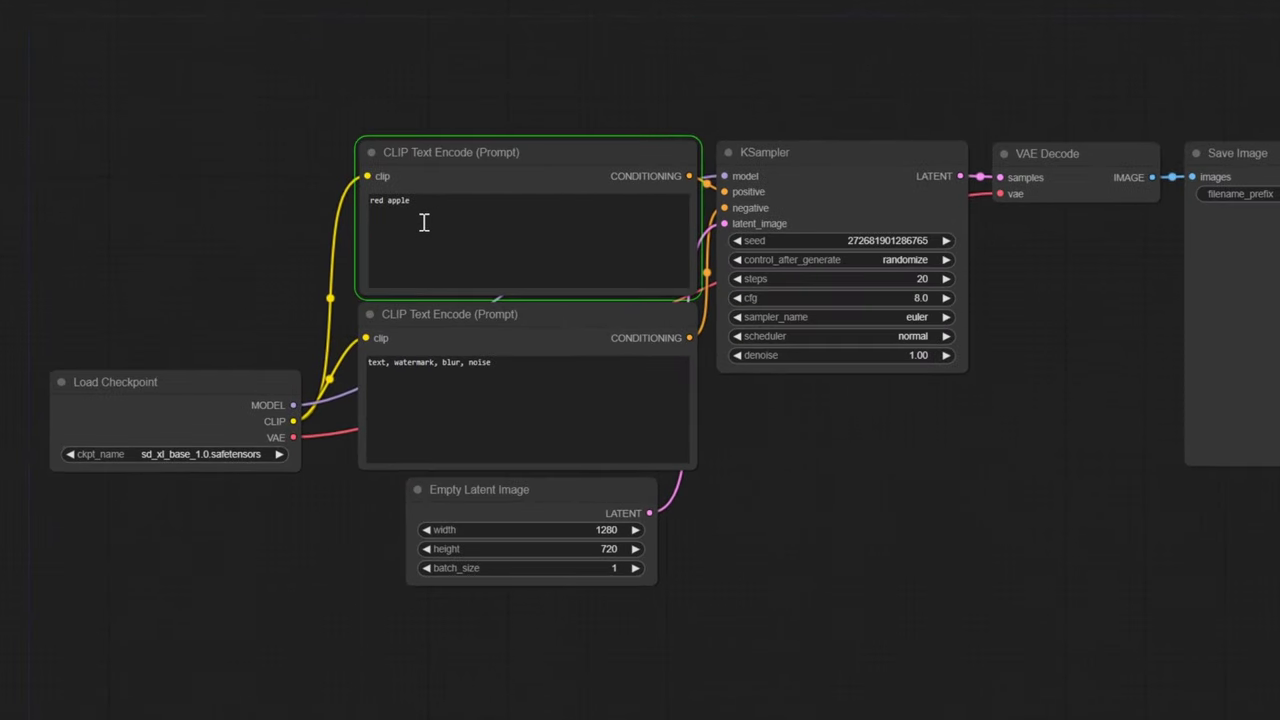
click(768, 155)
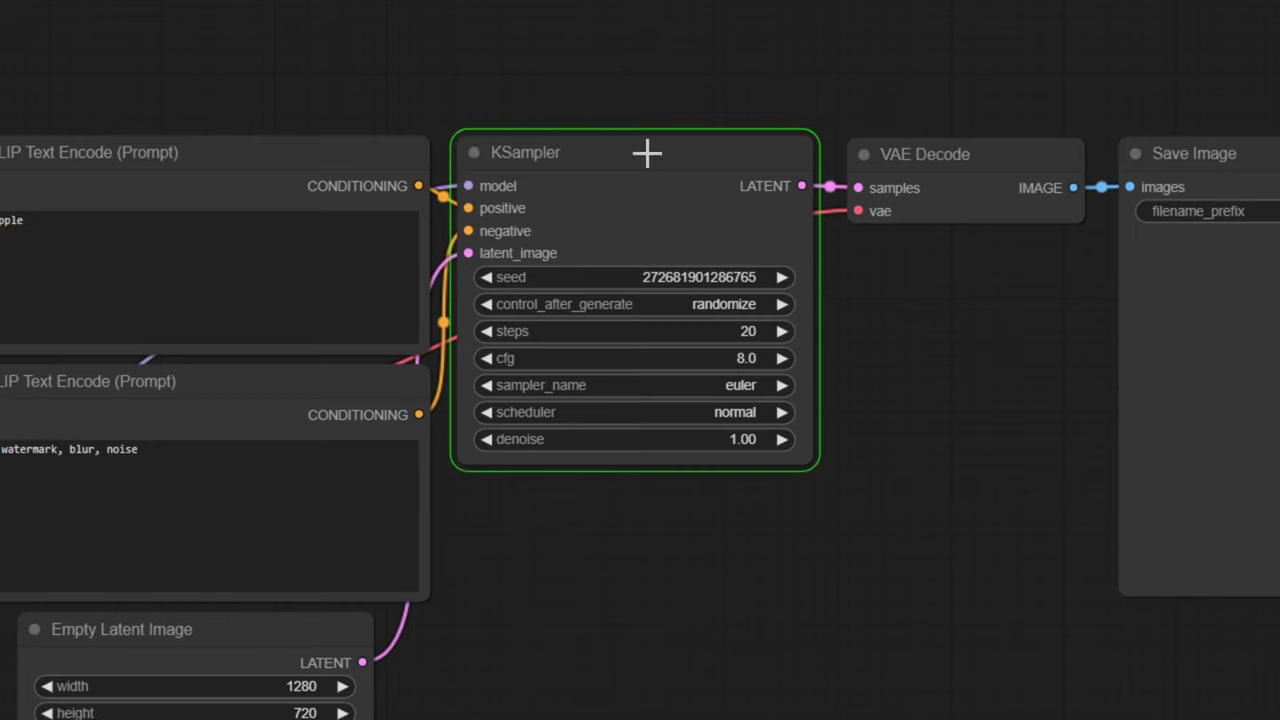
key(alt+Tab)
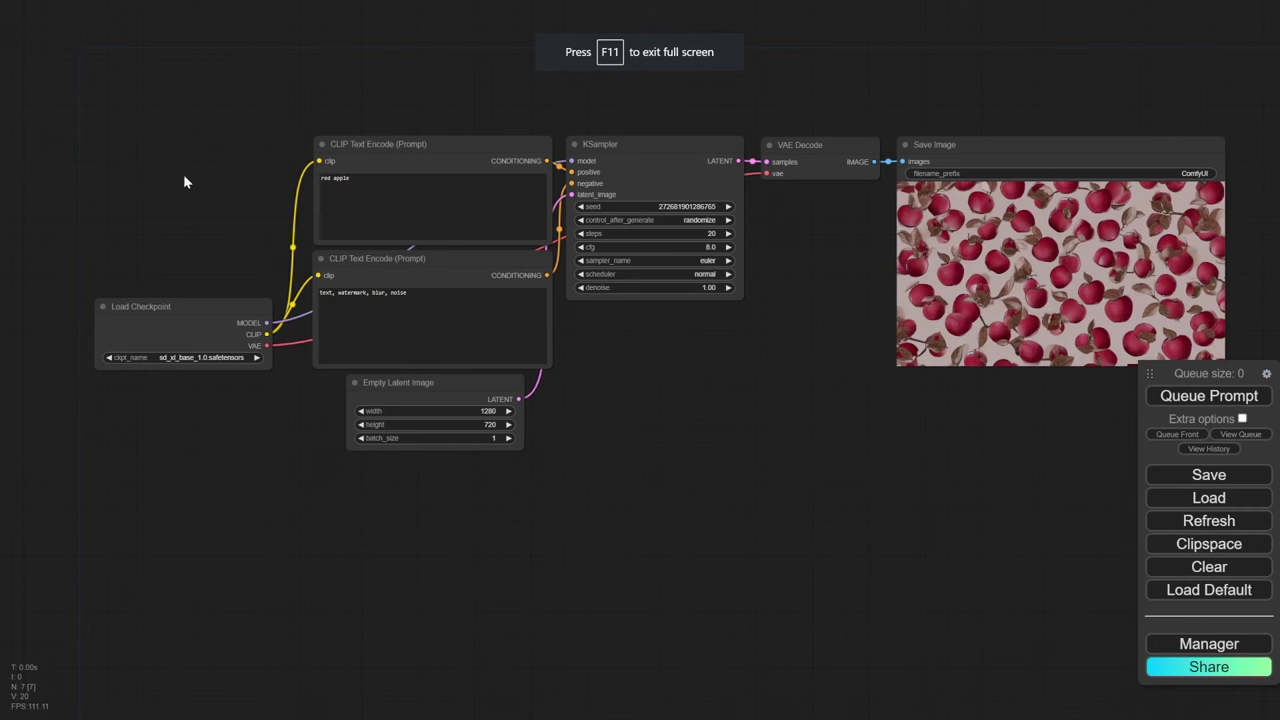
- Replace the positive prompt with 'a man showing an ipad to the camera' and queue a generation
click(484, 188)
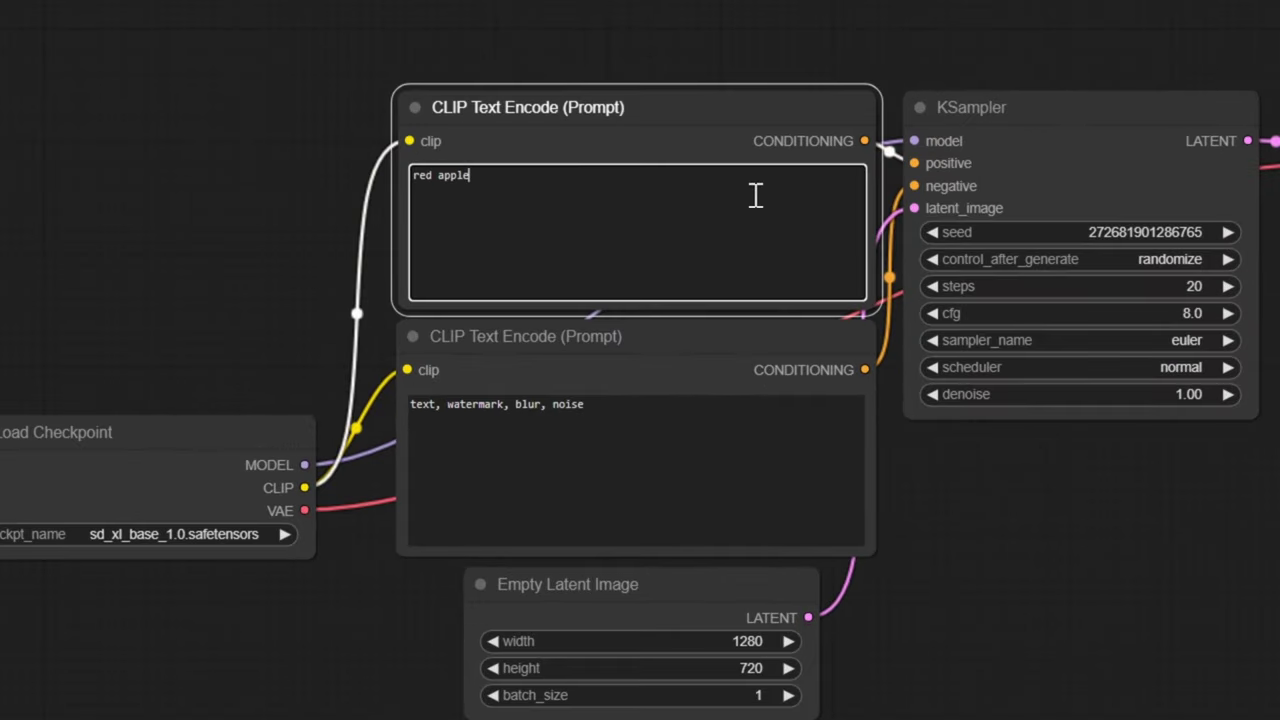
key(ctrl+a)
text(a man showing an ipad to the camera)
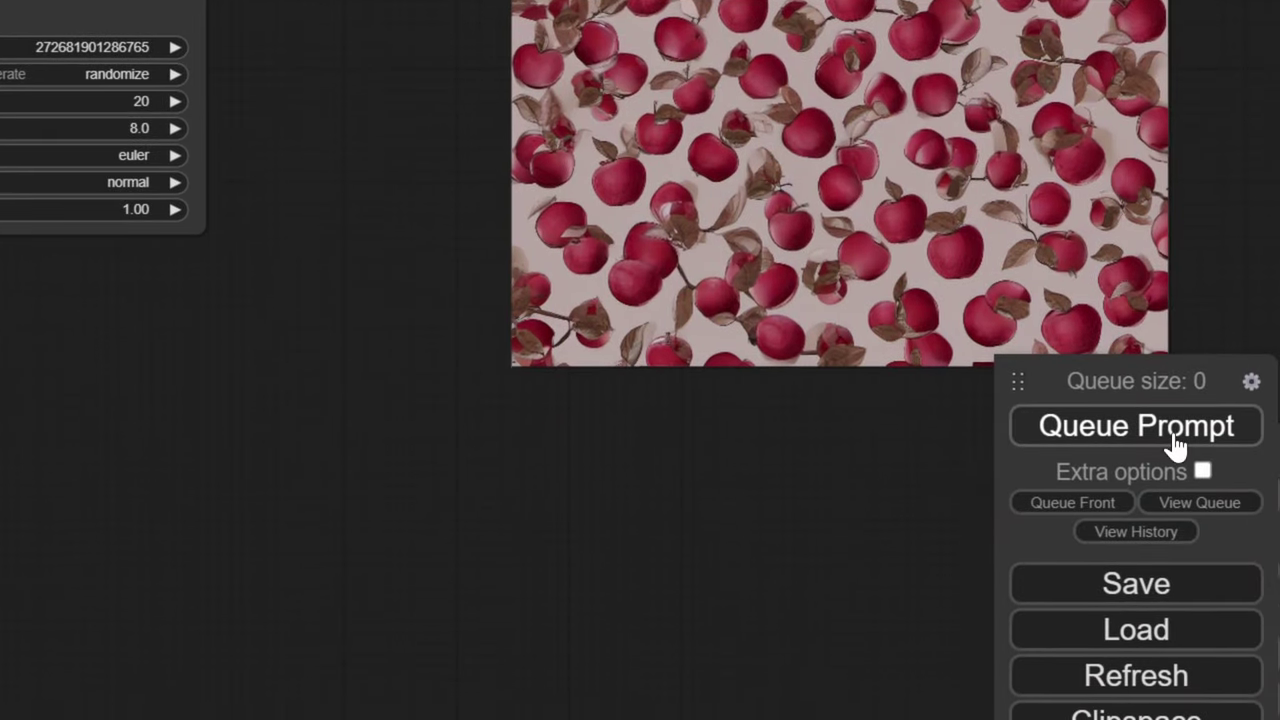
click(1176, 444)
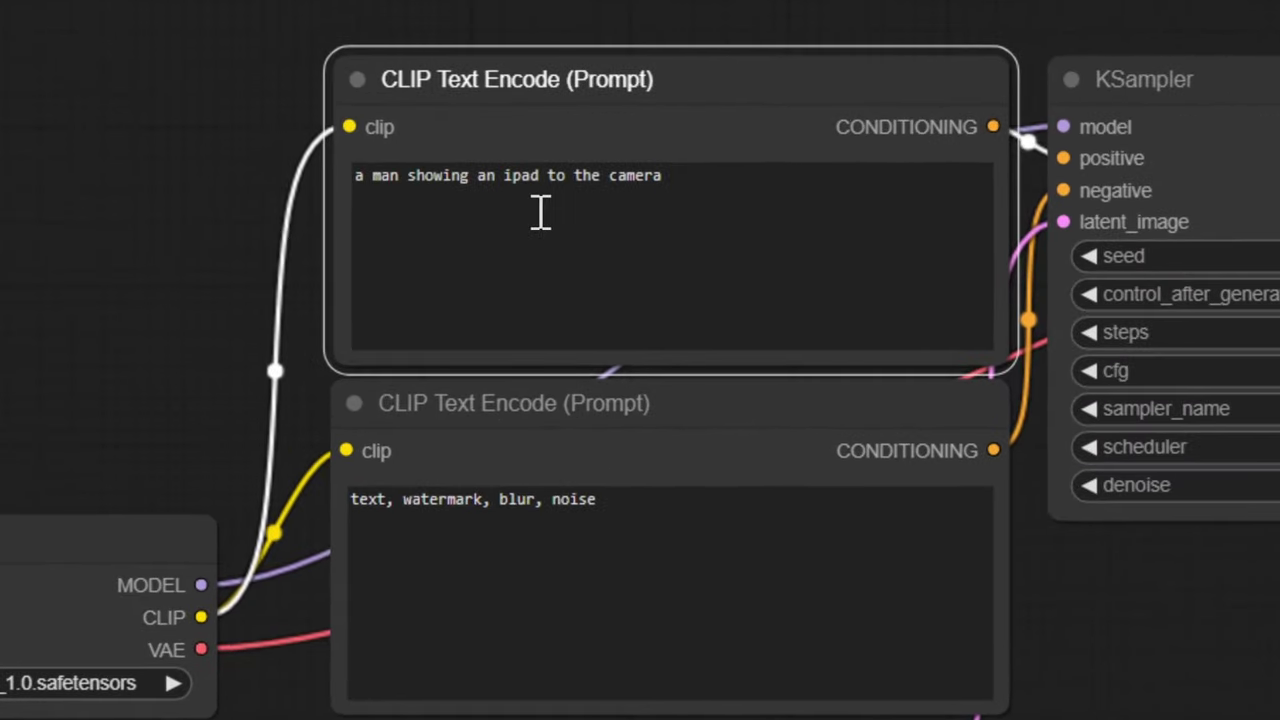
- Replace the positive prompt with 'gorgeous viking woman at the top of a mountain' and queue it
click(540, 212)
key(ctrl+a)
text(gorgeous viking woman at the top of a mountain)
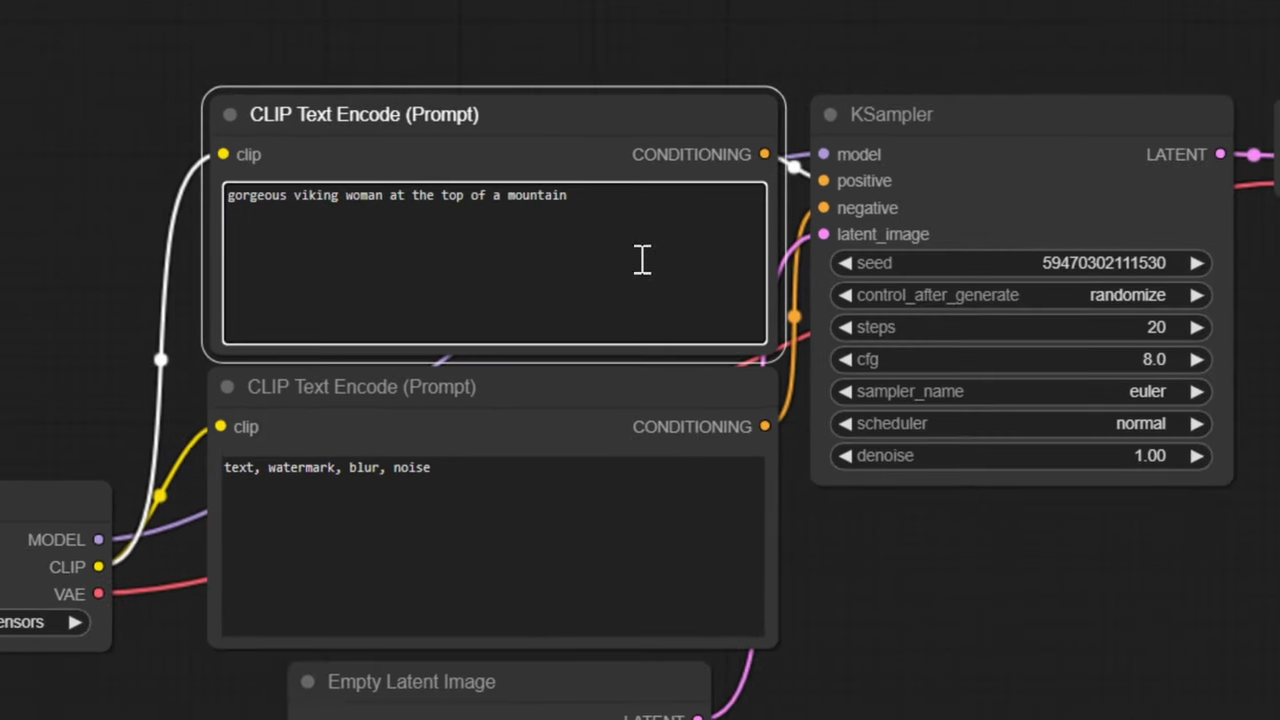
click(1185, 462)
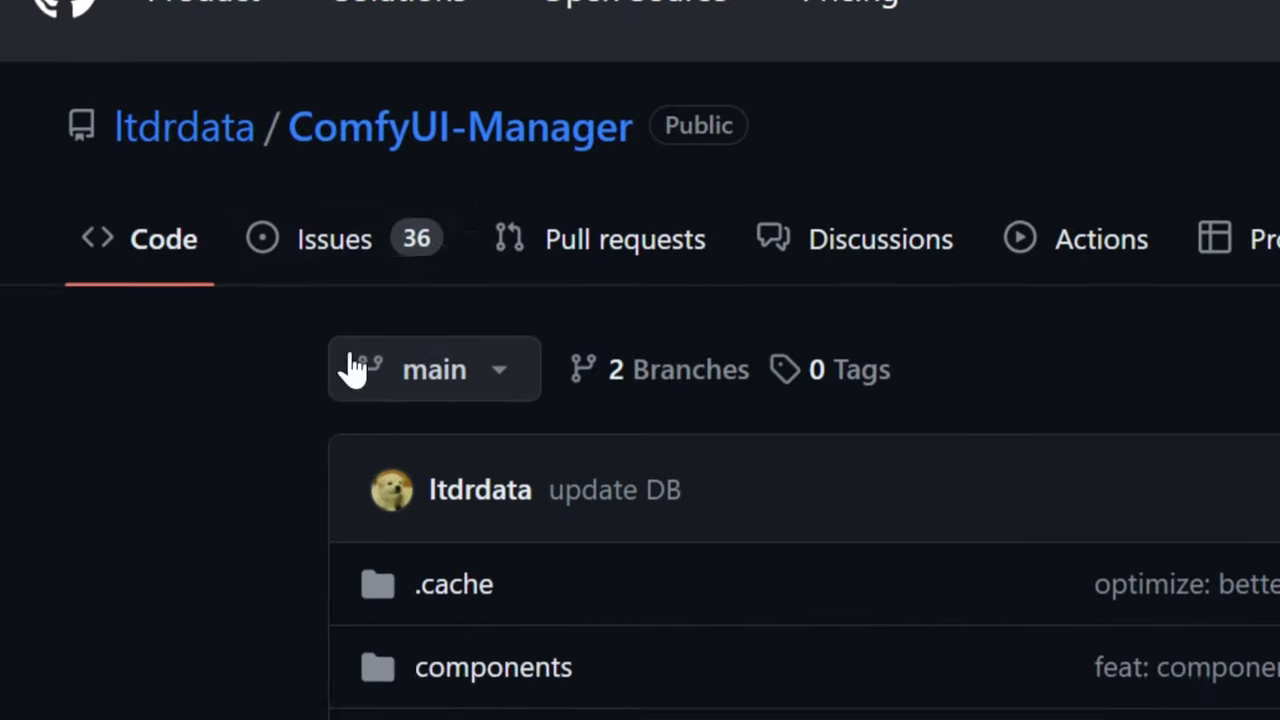
- Scroll the ComfyUI-Manager README to Installation and highlight 'cd custom_nodes'
scroll(60, 432, down, 5)
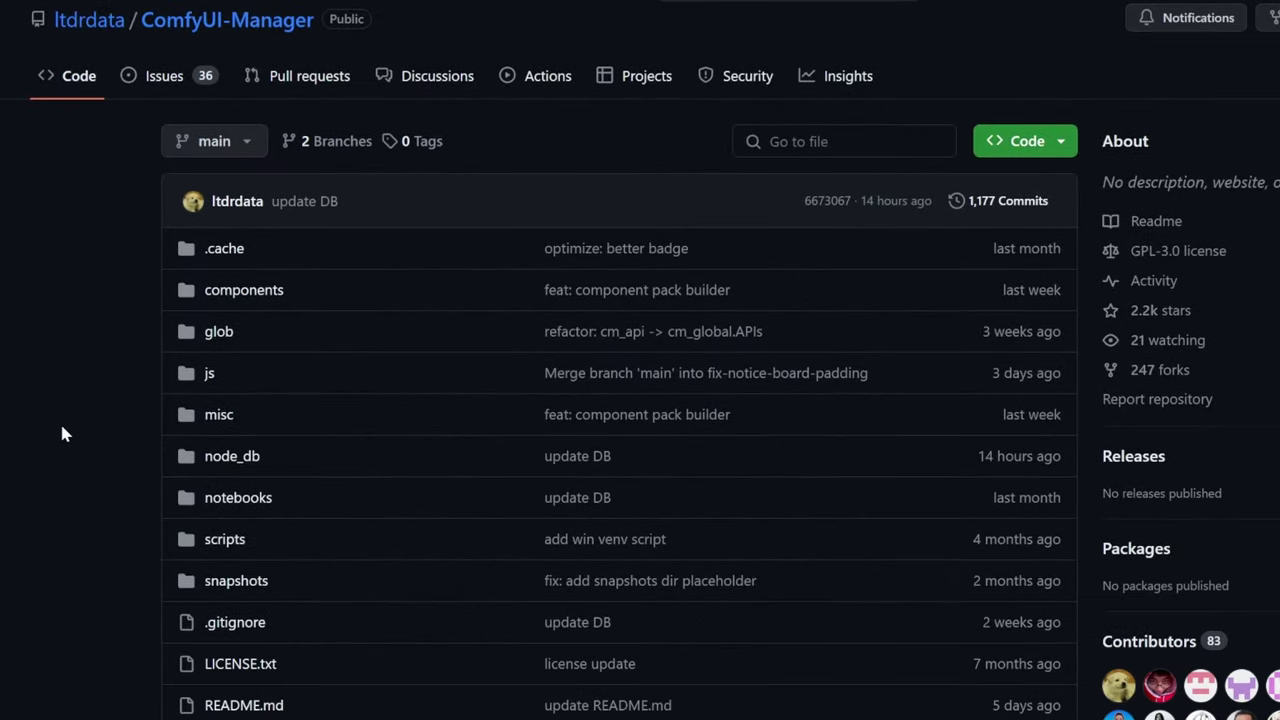
scroll(72, 422, down, 8)
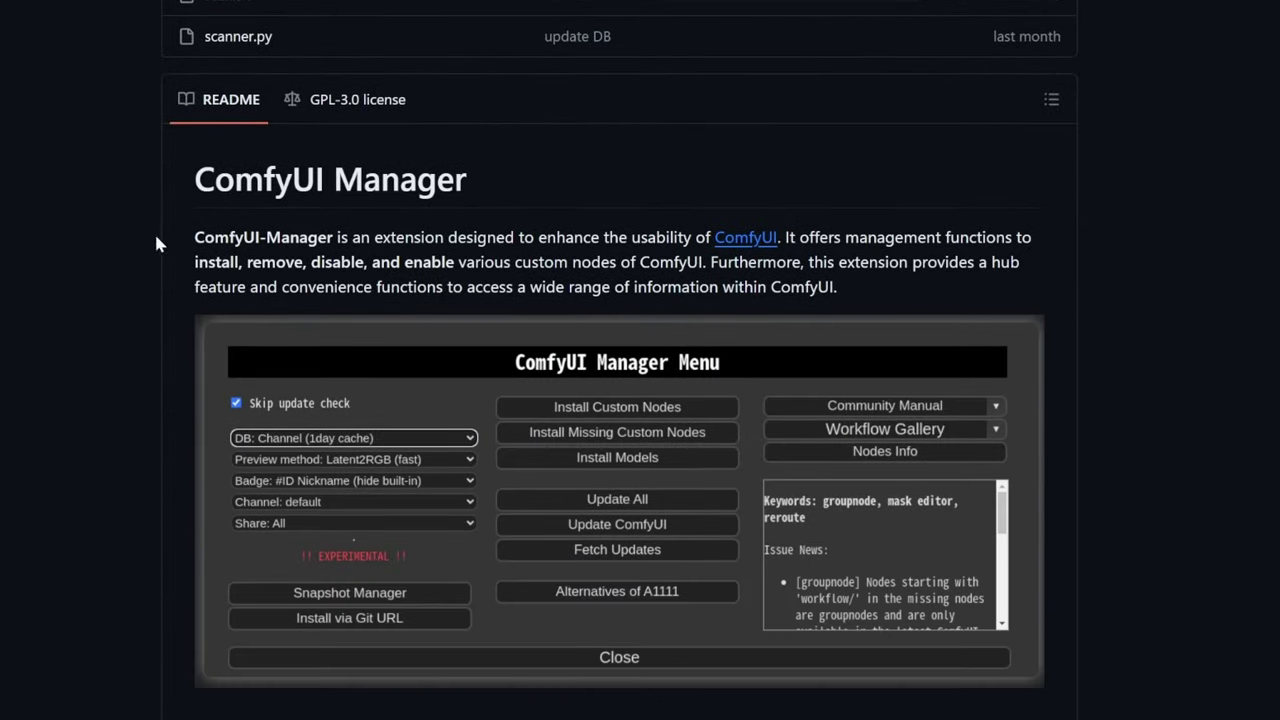
scroll(400, 220, down, 4)
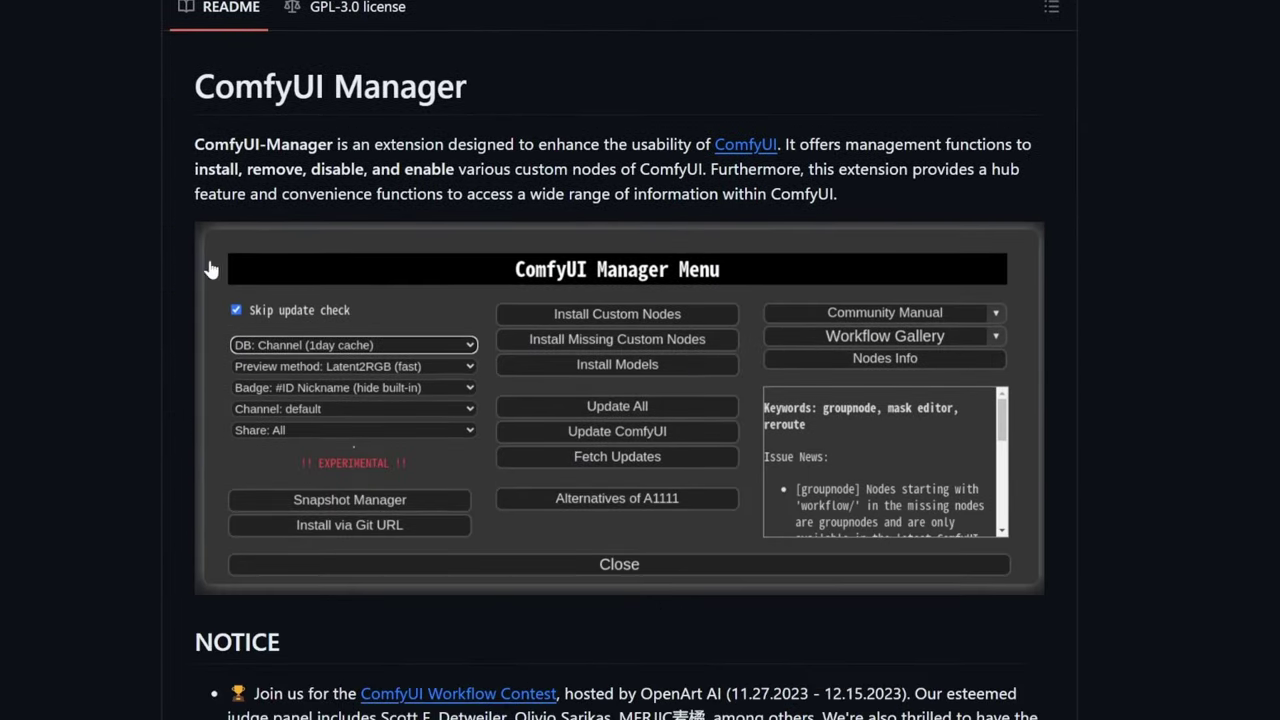
scroll(164, 303, down, 5)
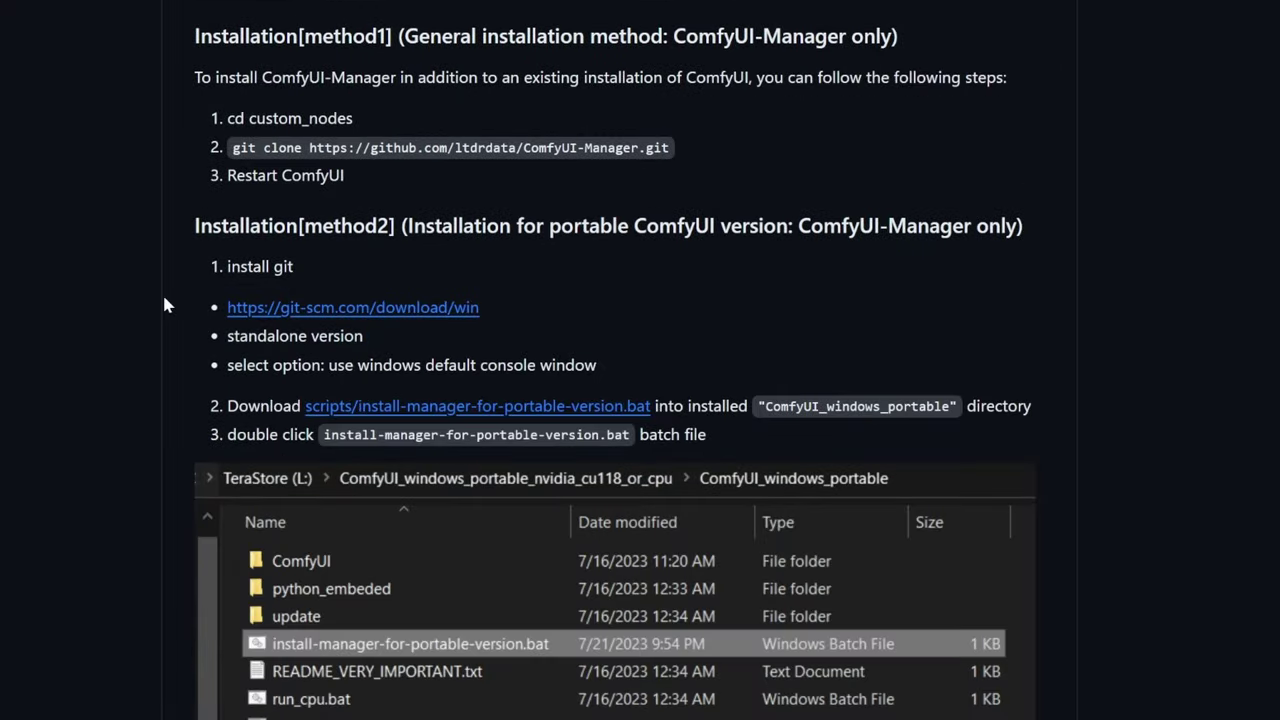
scroll(150, 310, up, 1)
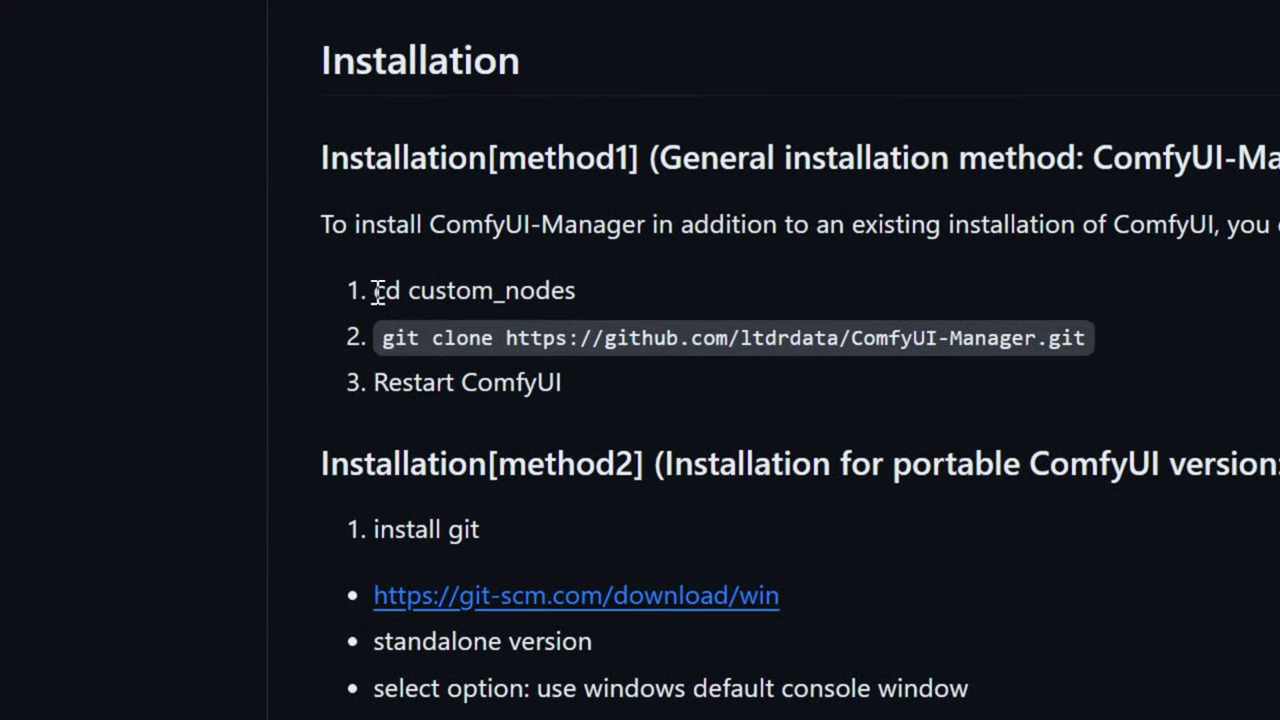
drag(378, 292, 588, 294)
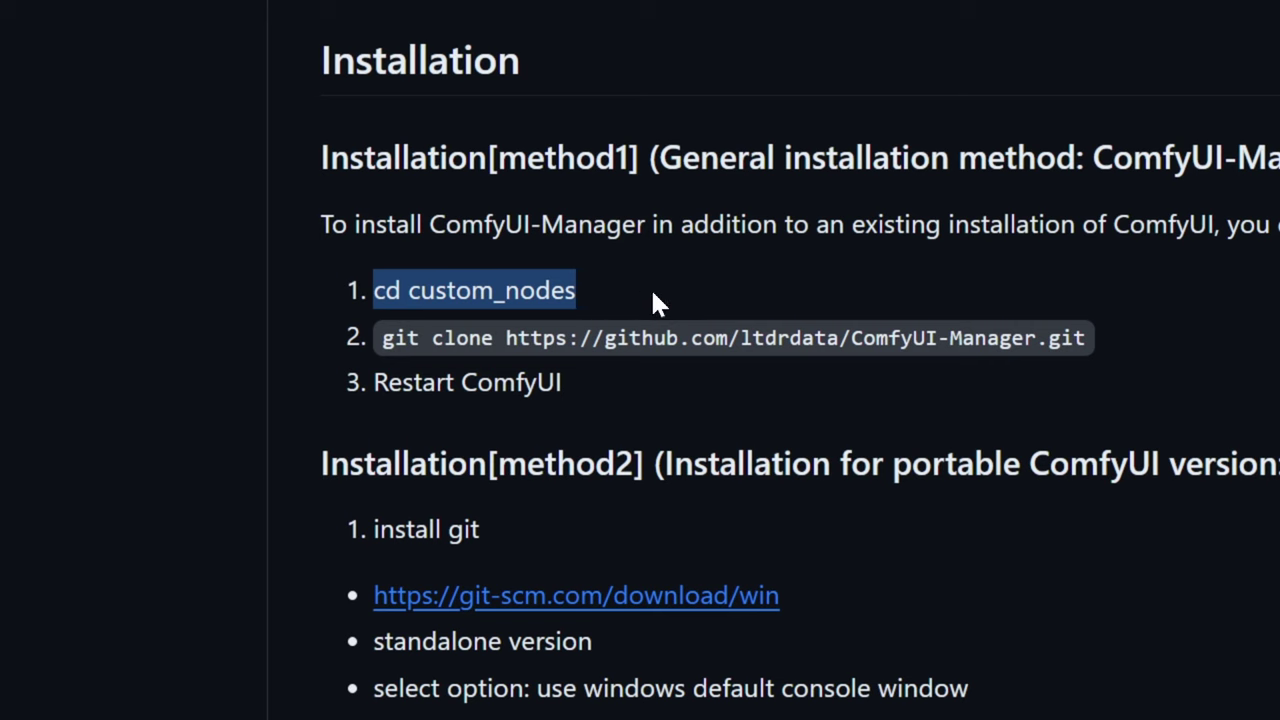
- Go to ComfyUI_windows_portable\ComfyUI\custom_nodes and bring up its context menu
click(735, 292)
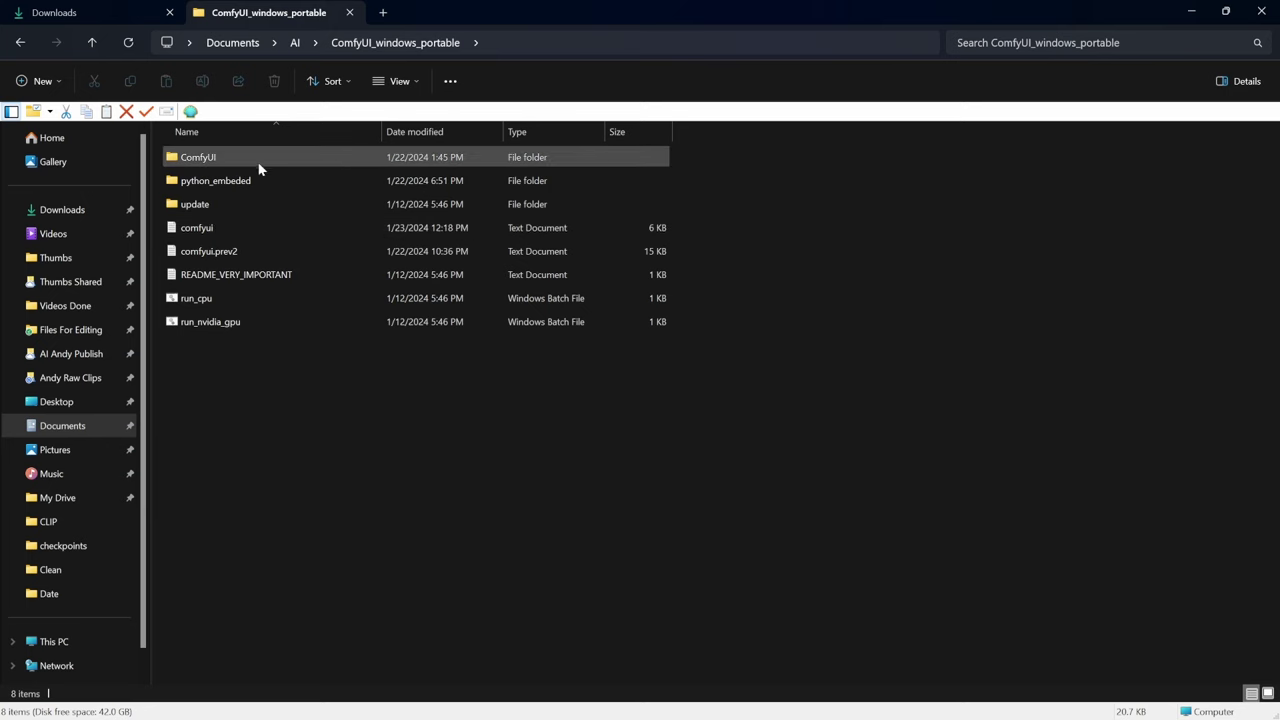
double_click(261, 167)
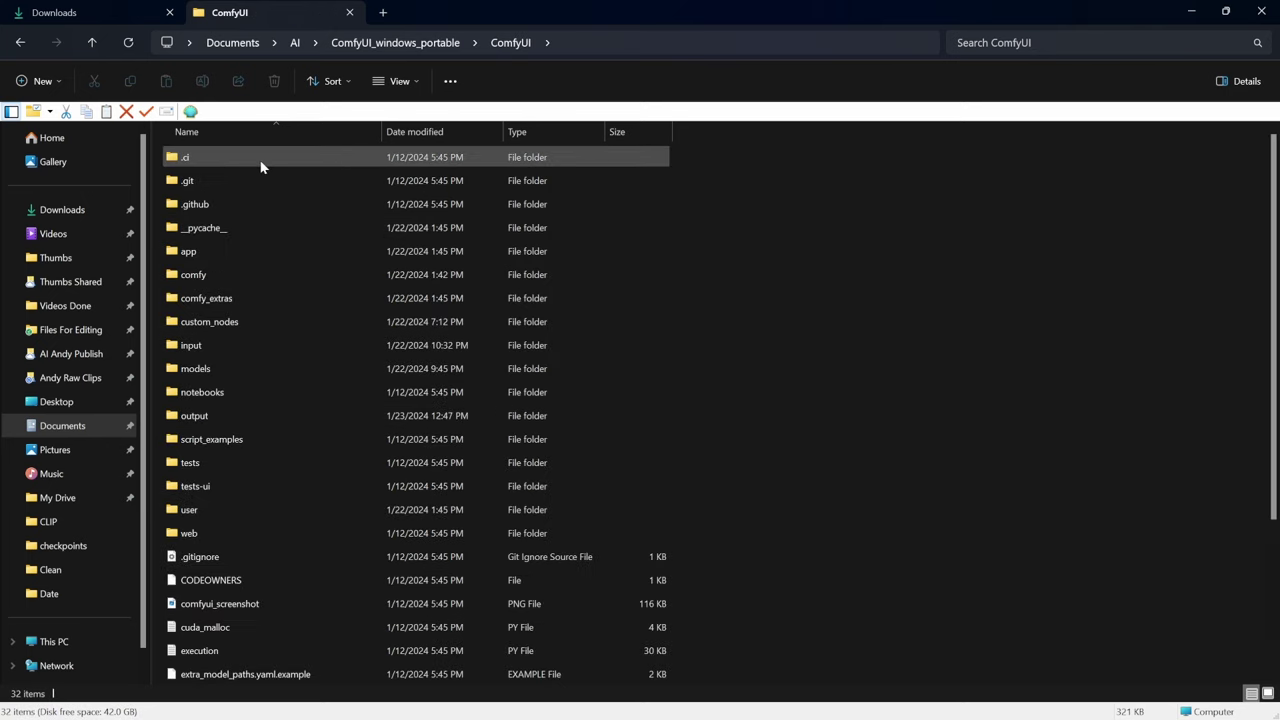
double_click(253, 322)
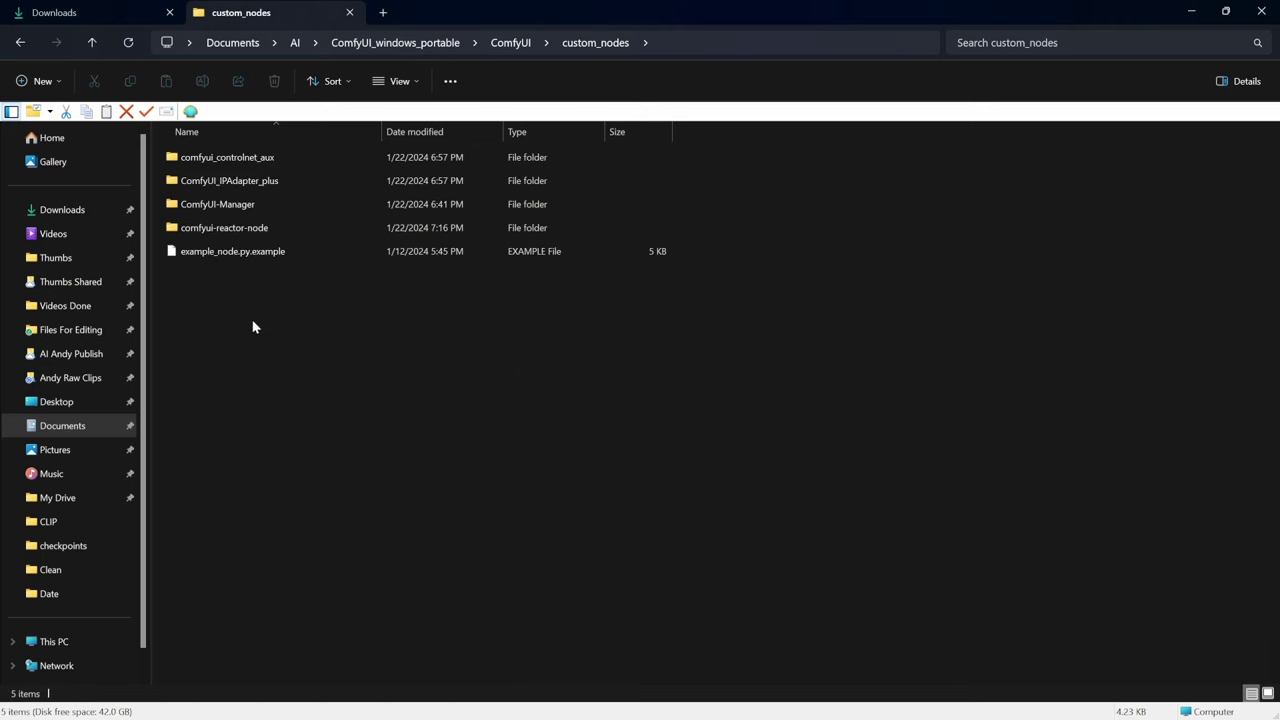
right_click(257, 300)
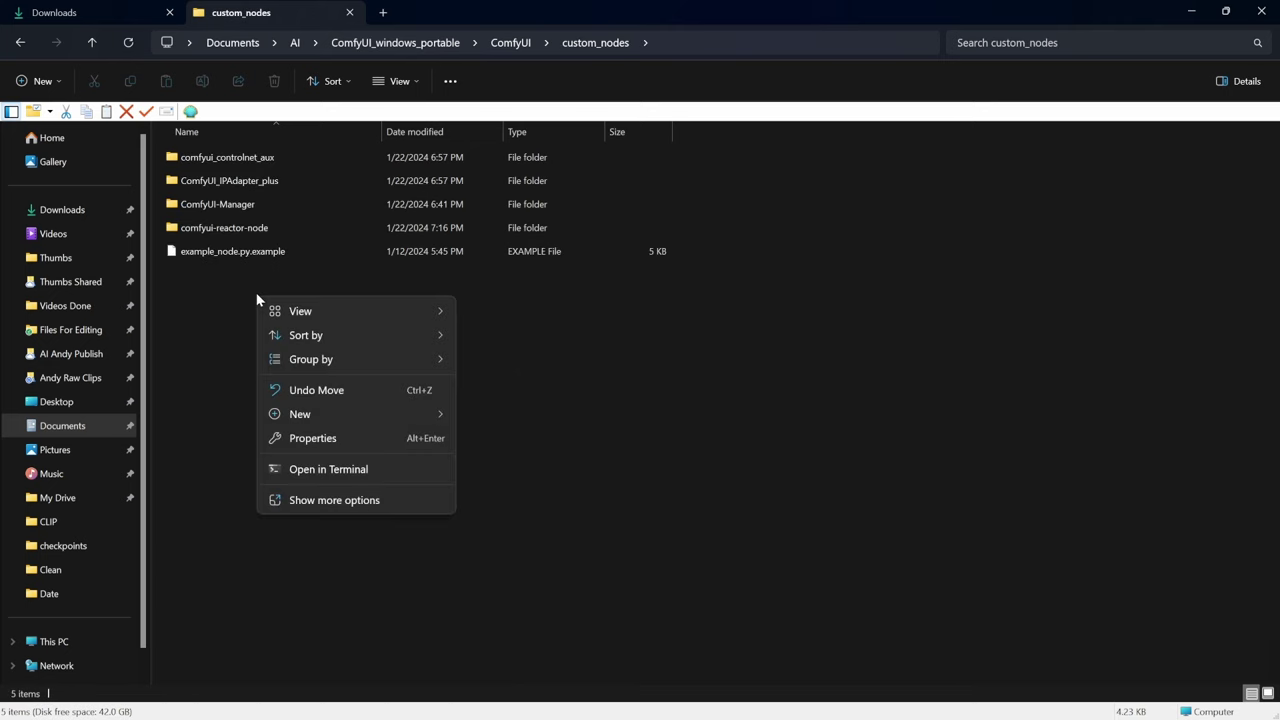
- Open a terminal in custom_nodes and run the README's ComfyUI-Manager git clone command
click(345, 469)
drag(143, 219, 410, 215)
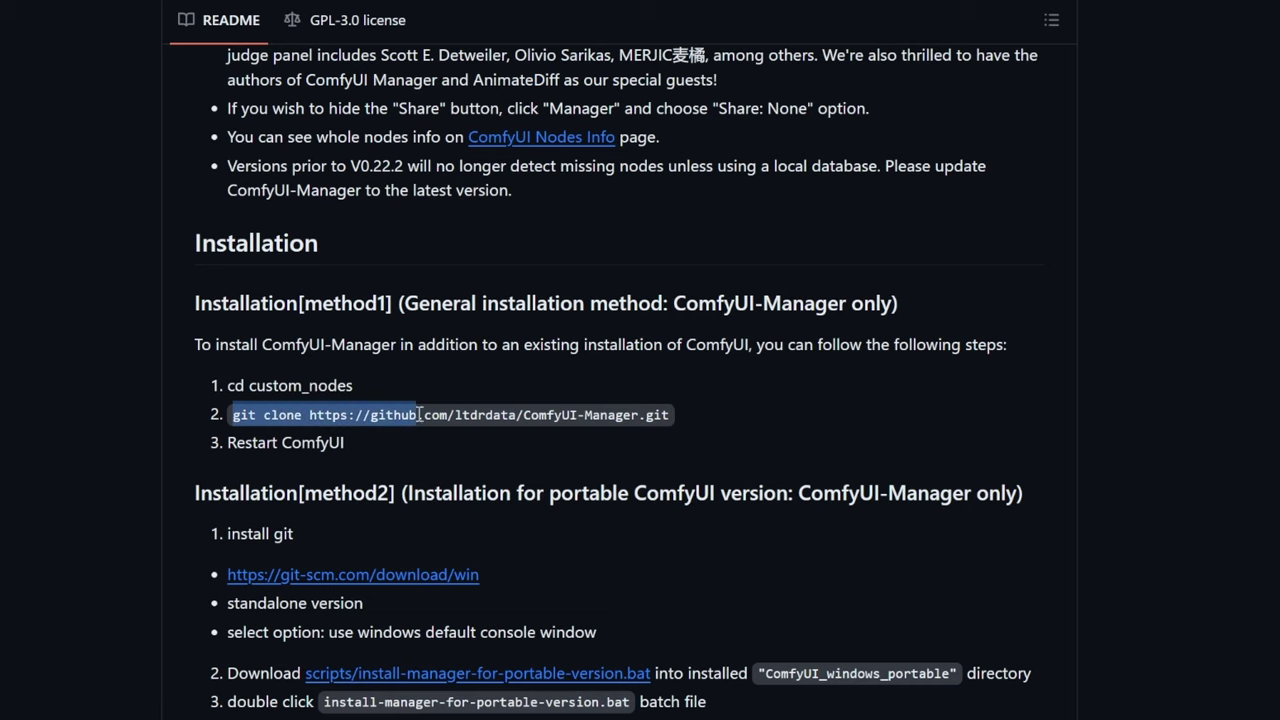
drag(418, 414, 687, 408)
key(ctrl+c)
key(alt+Tab)
key(ctrl+v)
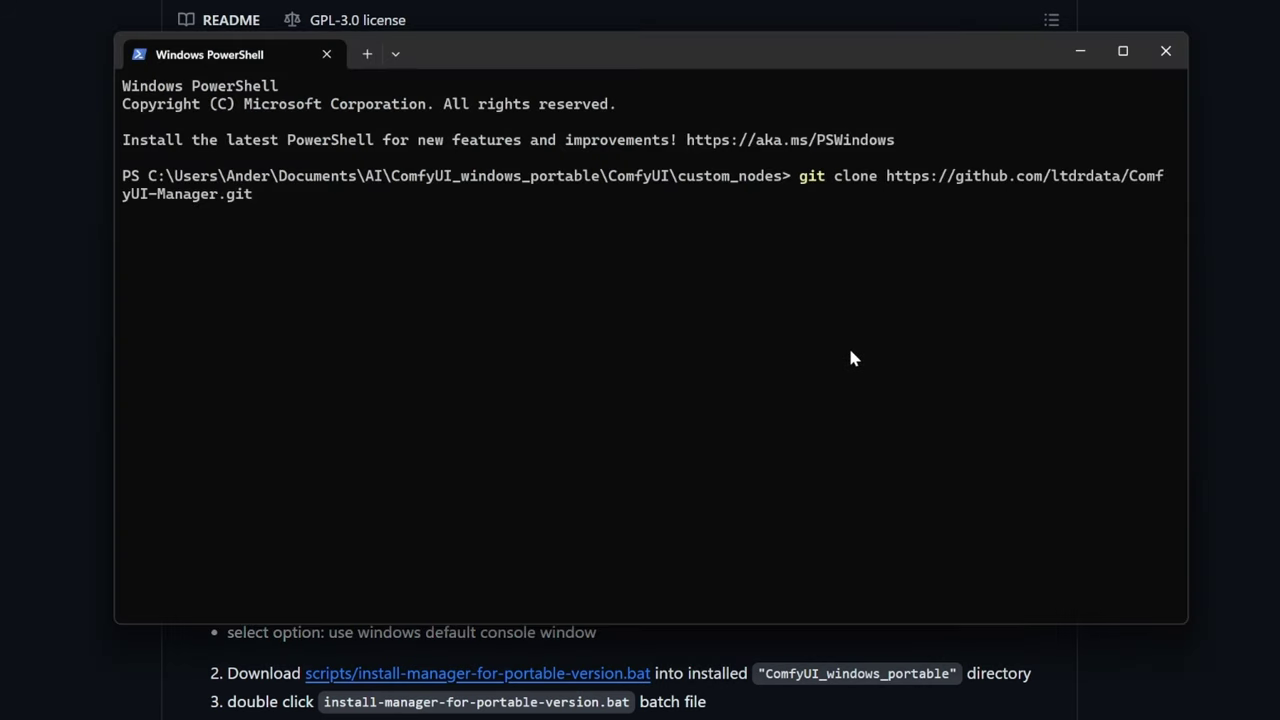
key(Return)
- Copy the 'already exists' error message and close the terminal
mouse_move(183, 212)
mouse_down()
mouse_move(611, 212)
mouse_move(944, 241)
mouse_up()
key(ctrl+c)
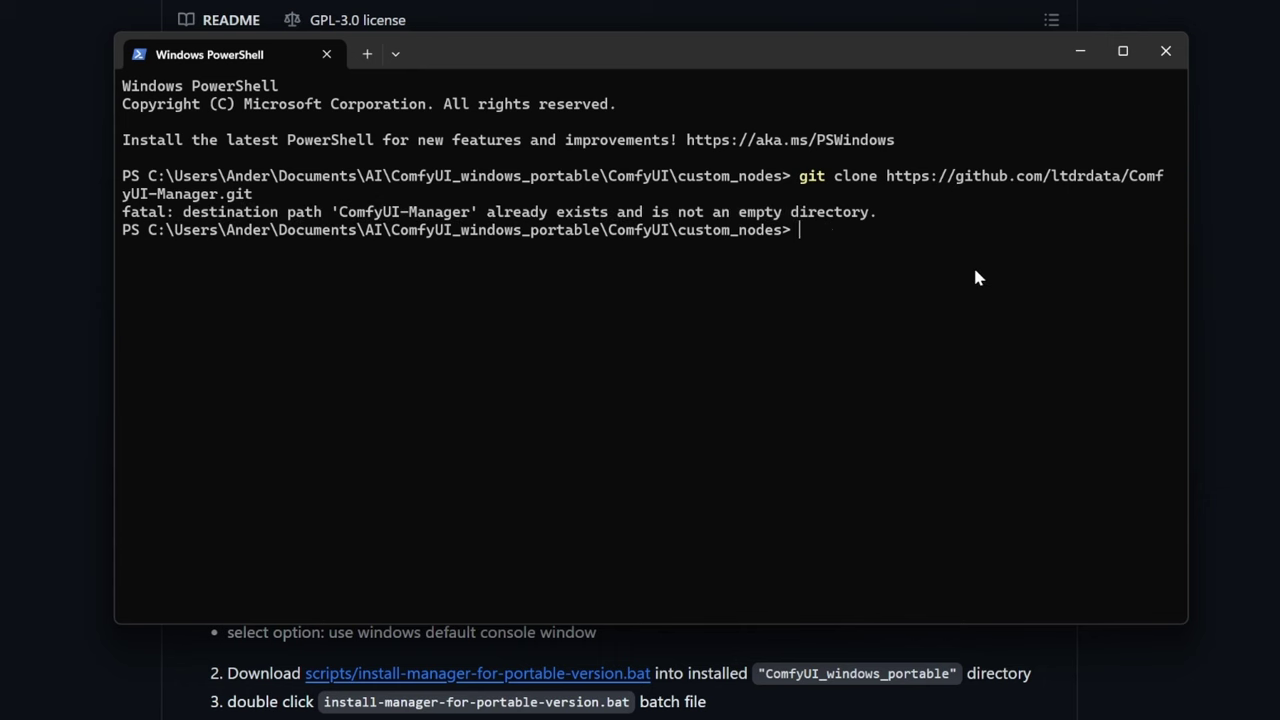
click(1165, 52)
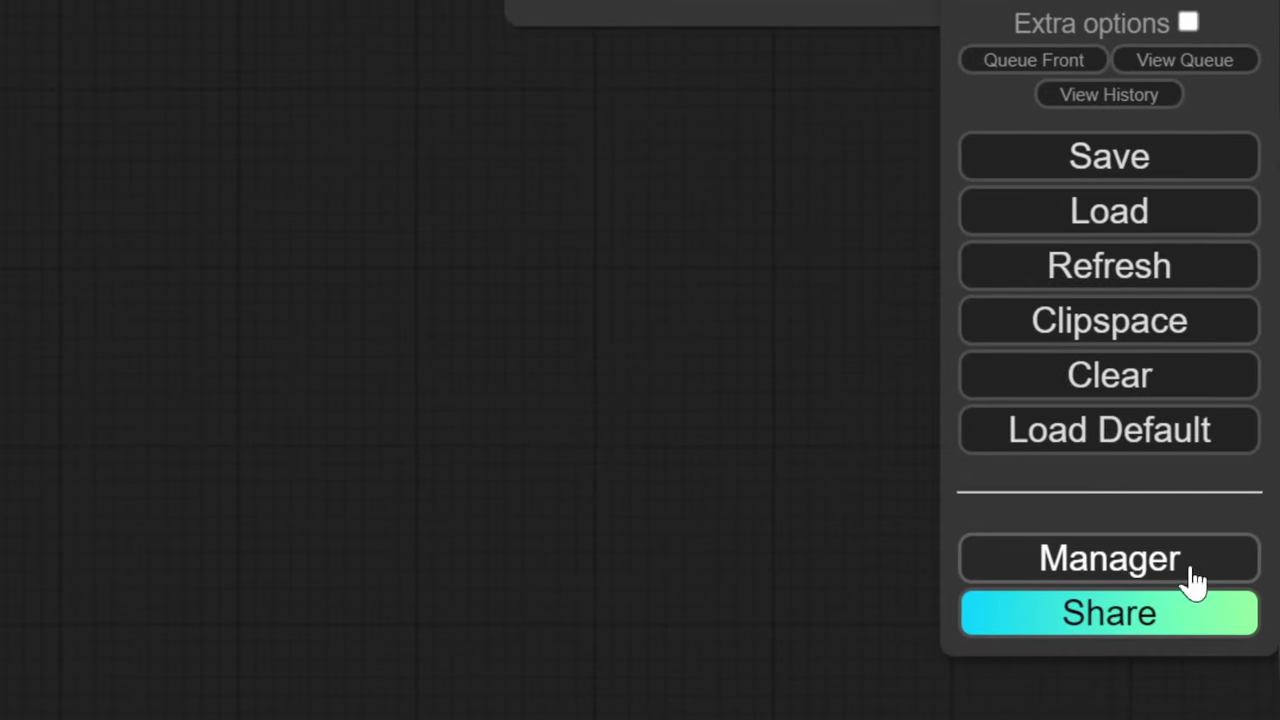
- Search ComfyUI Manager's custom node list for 'reactor', finding ReActor Node for ComfyUI installed
click(1188, 577)
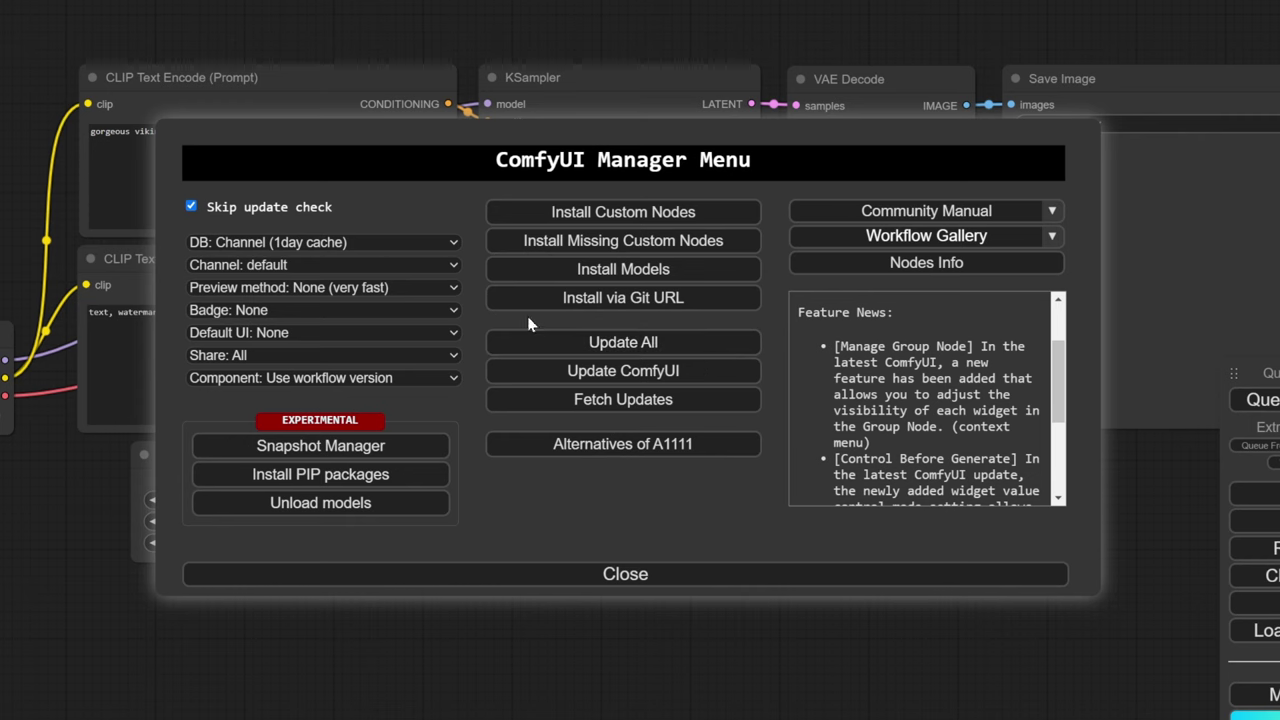
click(586, 220)
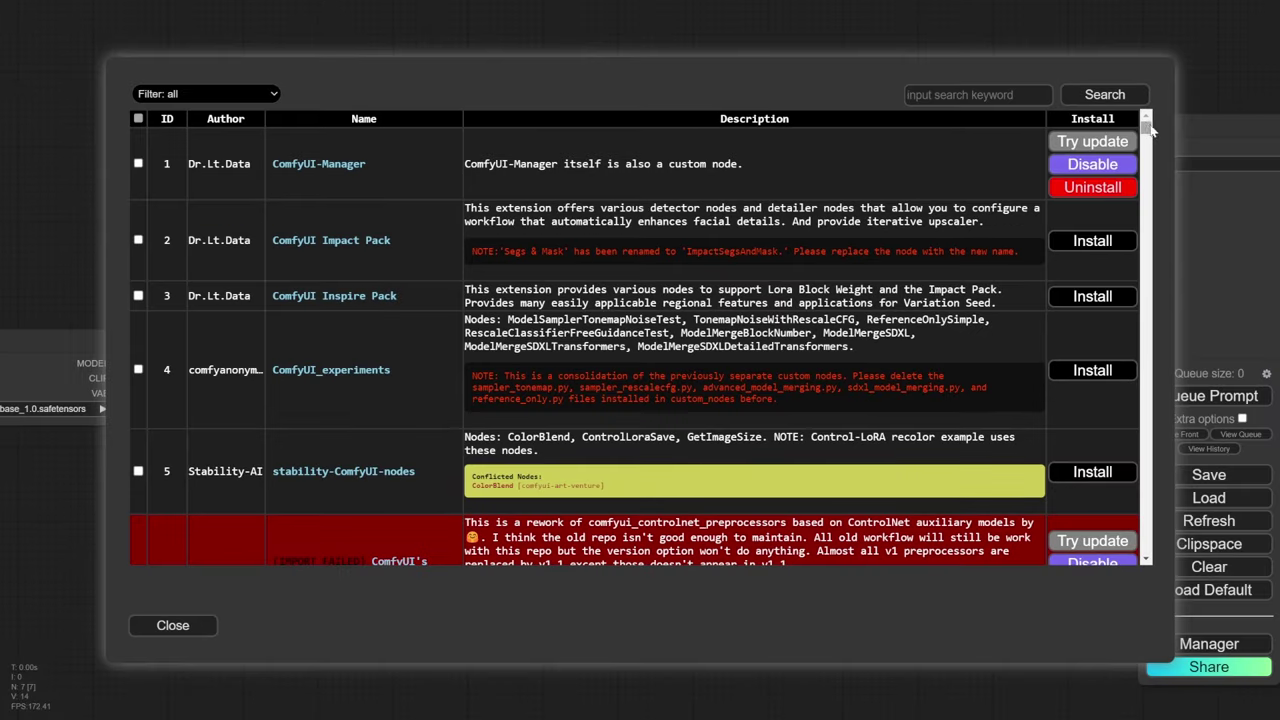
scroll(1147, 137, down, 3)
drag(1147, 137, 1150, 470)
click(962, 92)
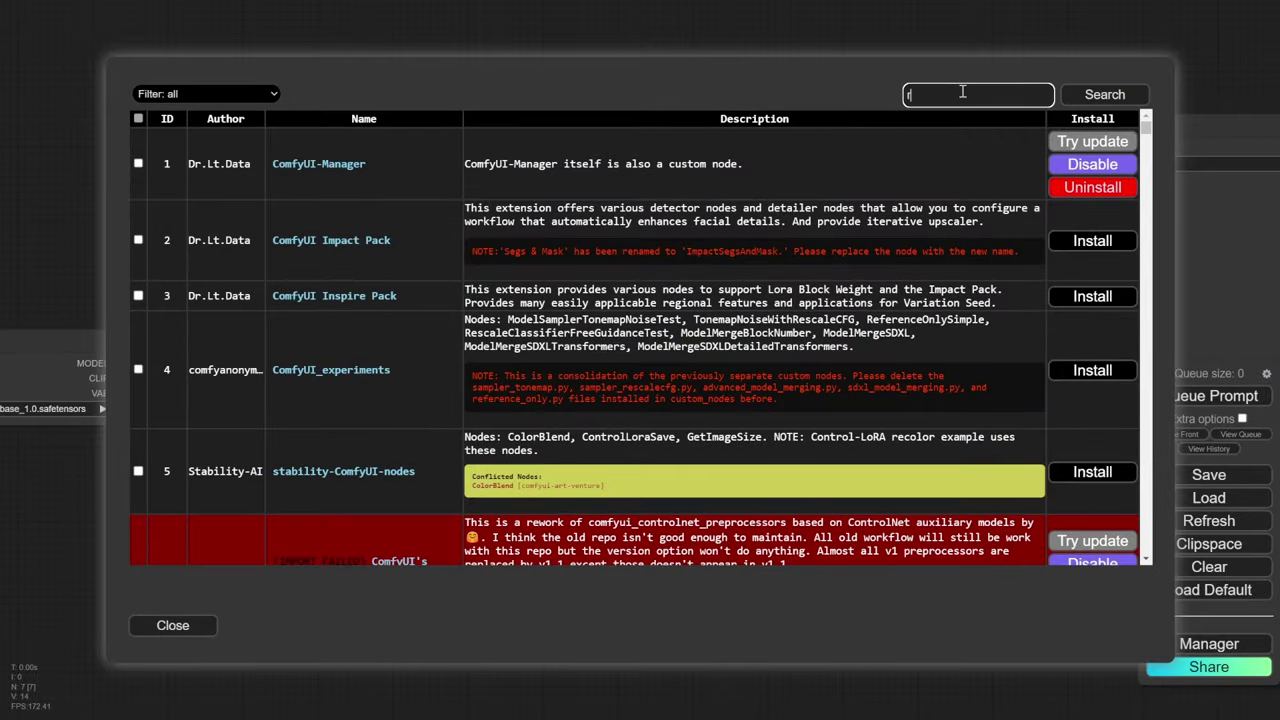
text(reactor)
key(Return)
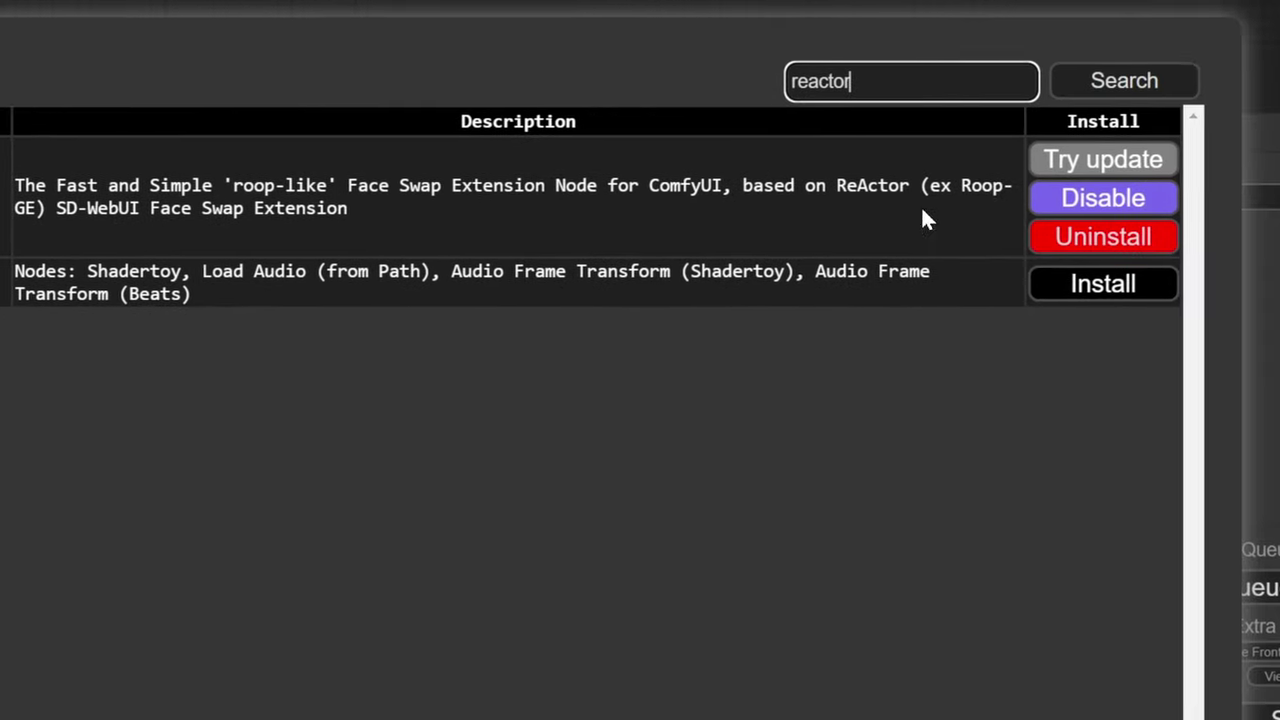
- Replace the Manager search text with 'o' and scroll through the results
key(ctrl+a)
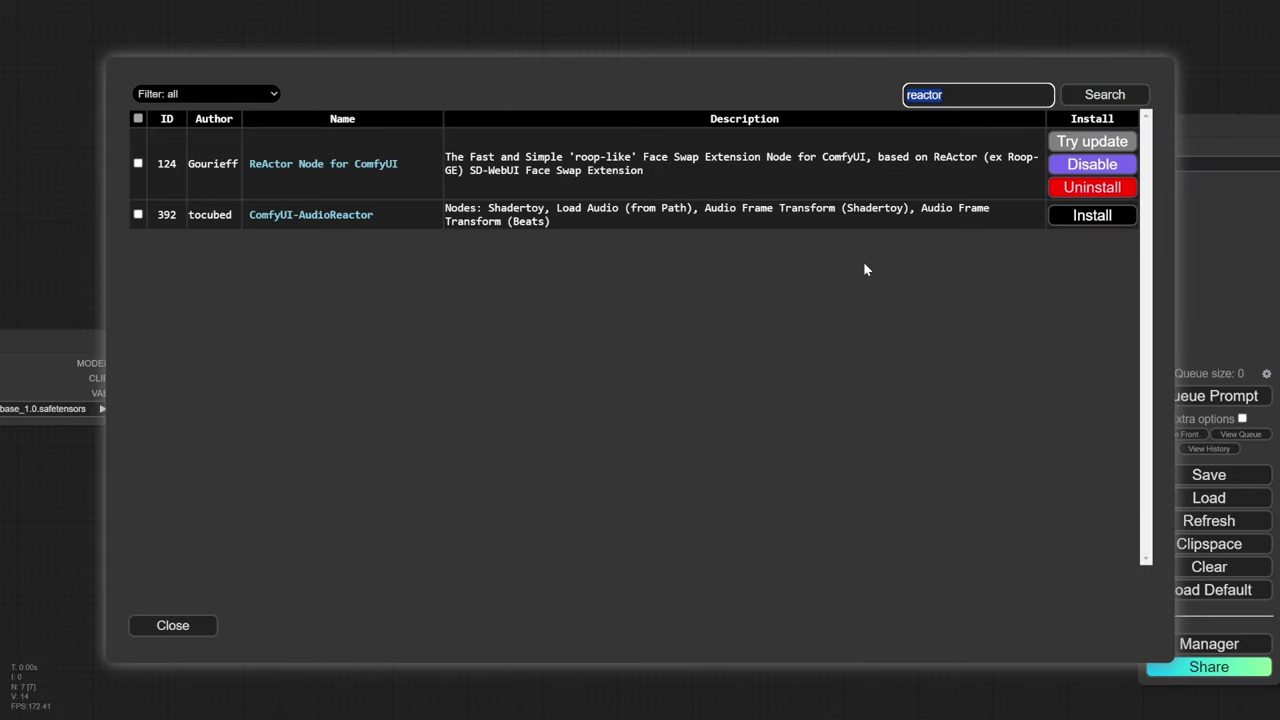
text(o)
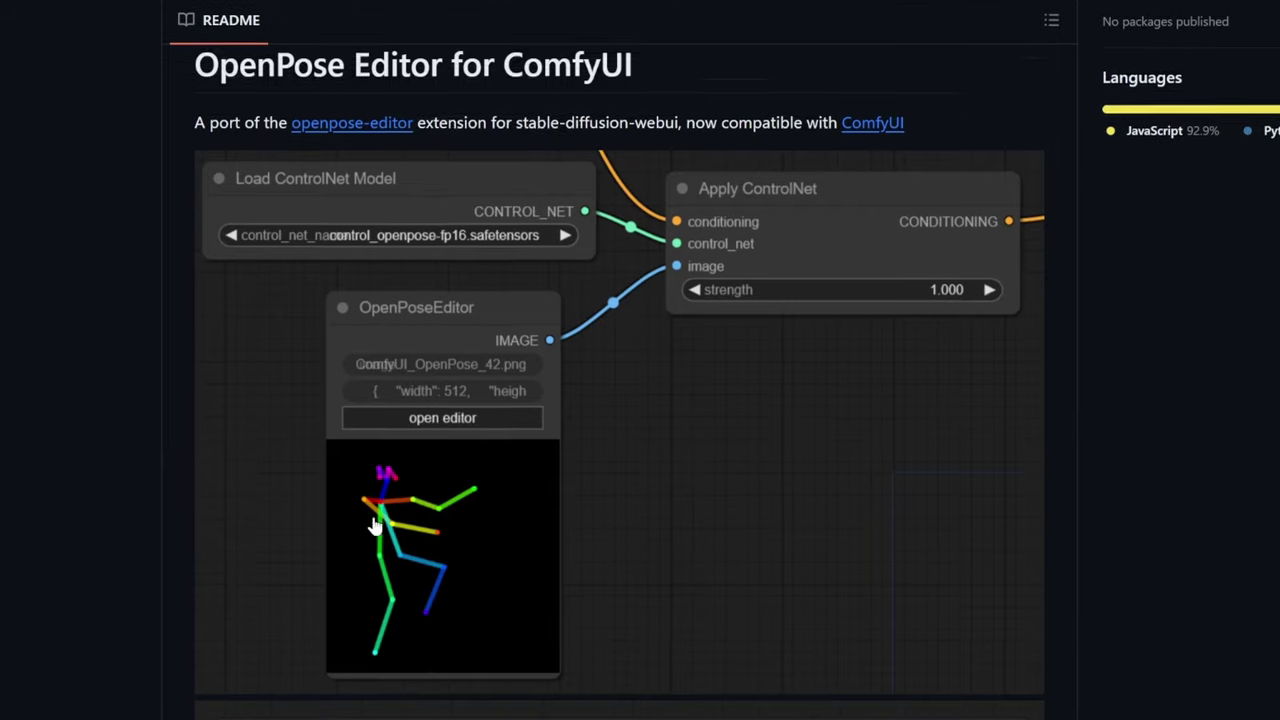
scroll(450, 424, down, 3)
scroll(450, 424, down, 2)
scroll(501, 452, down, 3)
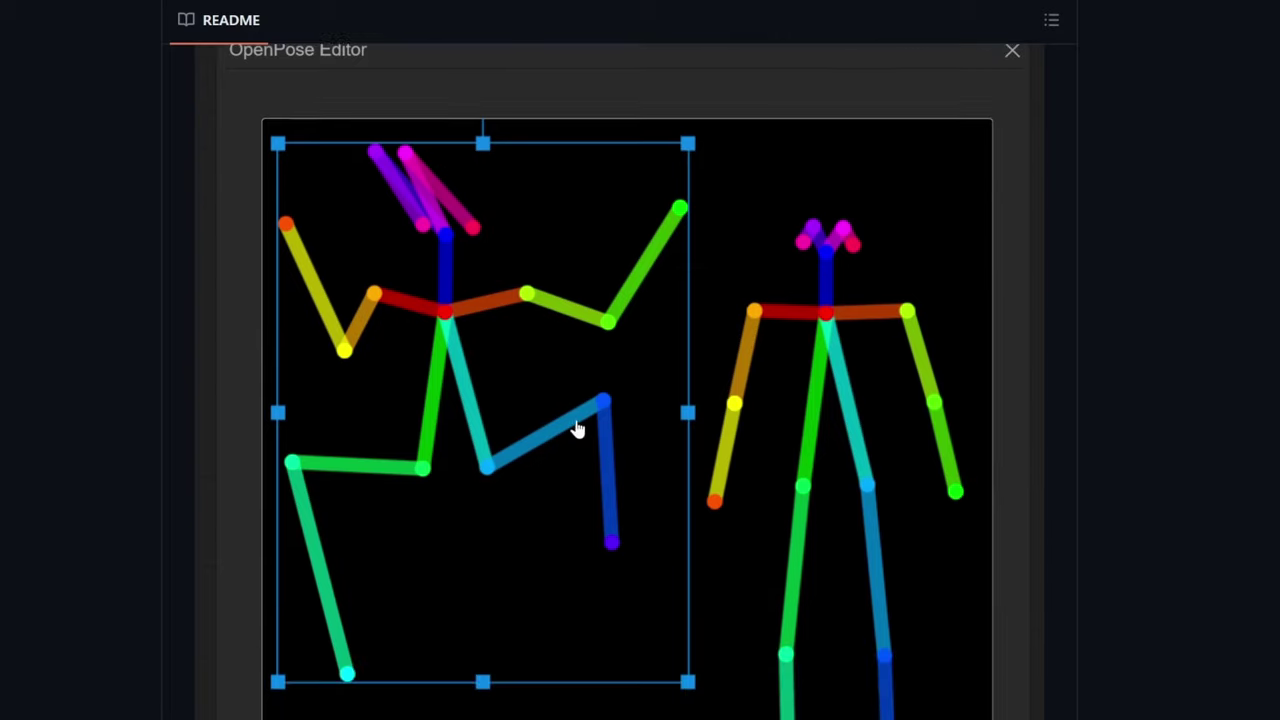
scroll(601, 385, down, 5)
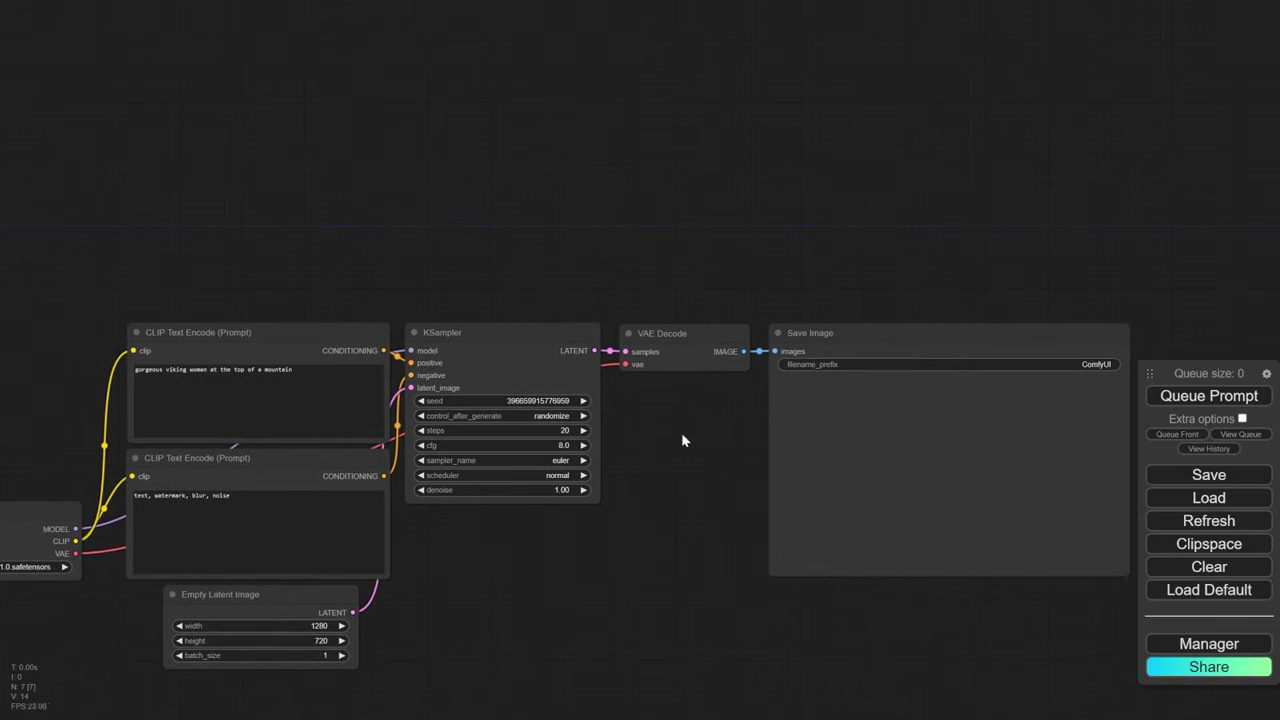
- Add a ReActor - Fast Face Swap node and place it above the workflow
right_click(626, 263)
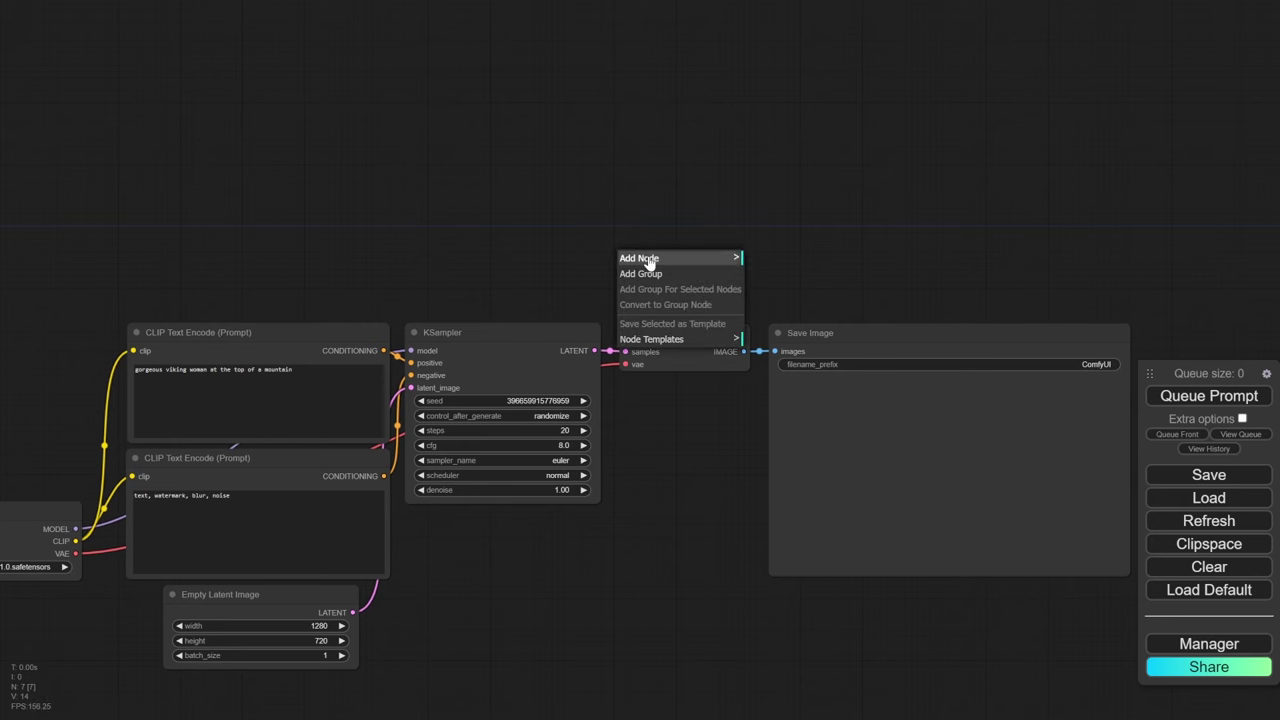
click(648, 260)
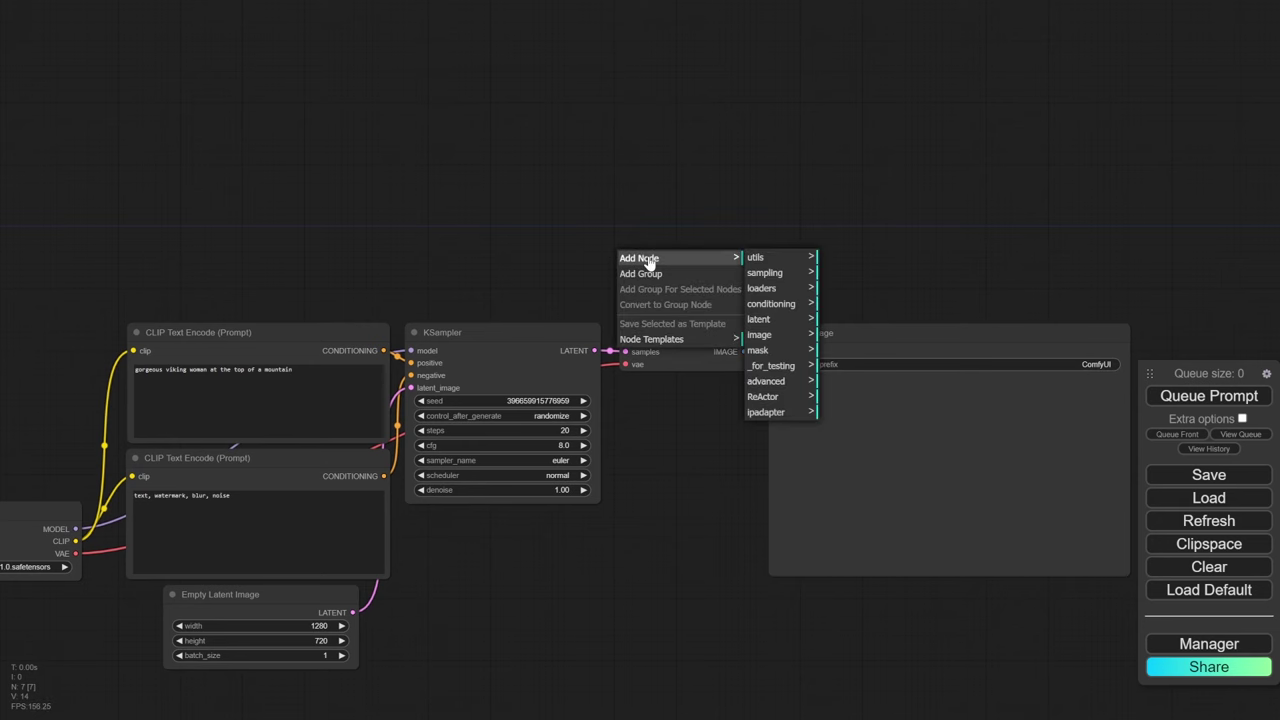
click(788, 403)
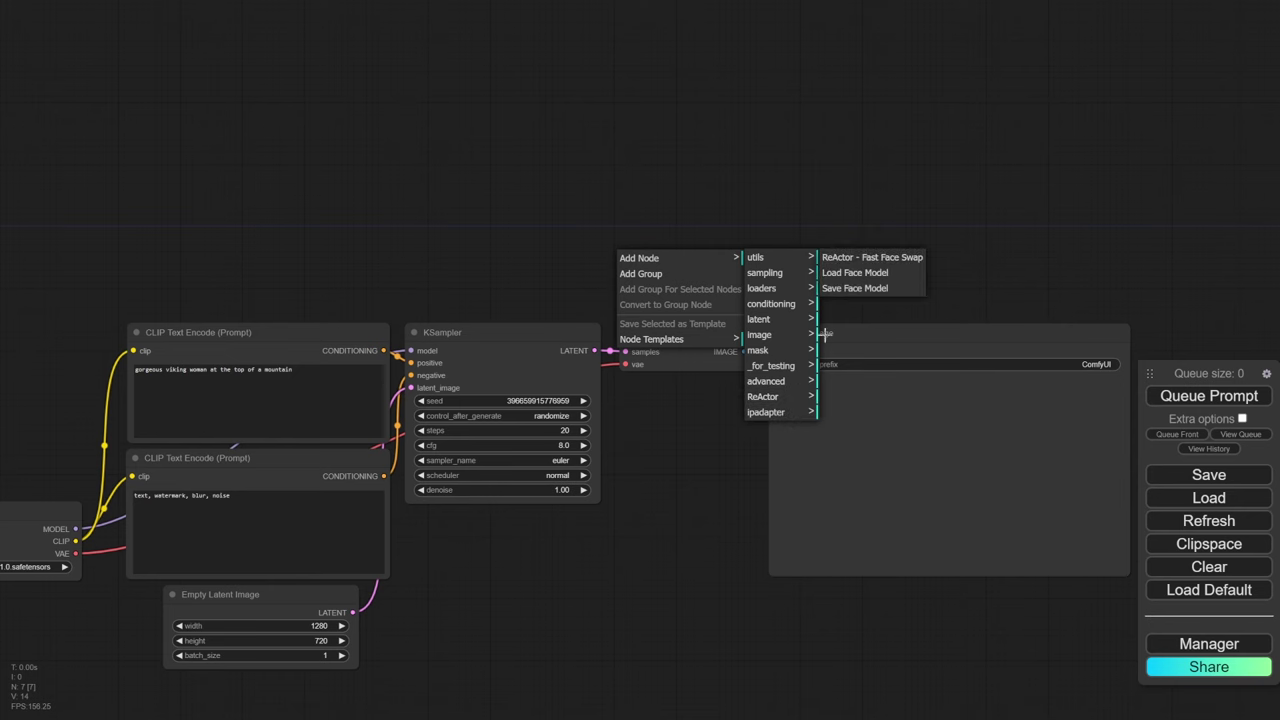
click(868, 258)
drag(720, 255, 688, 80)
drag(481, 180, 404, 265)
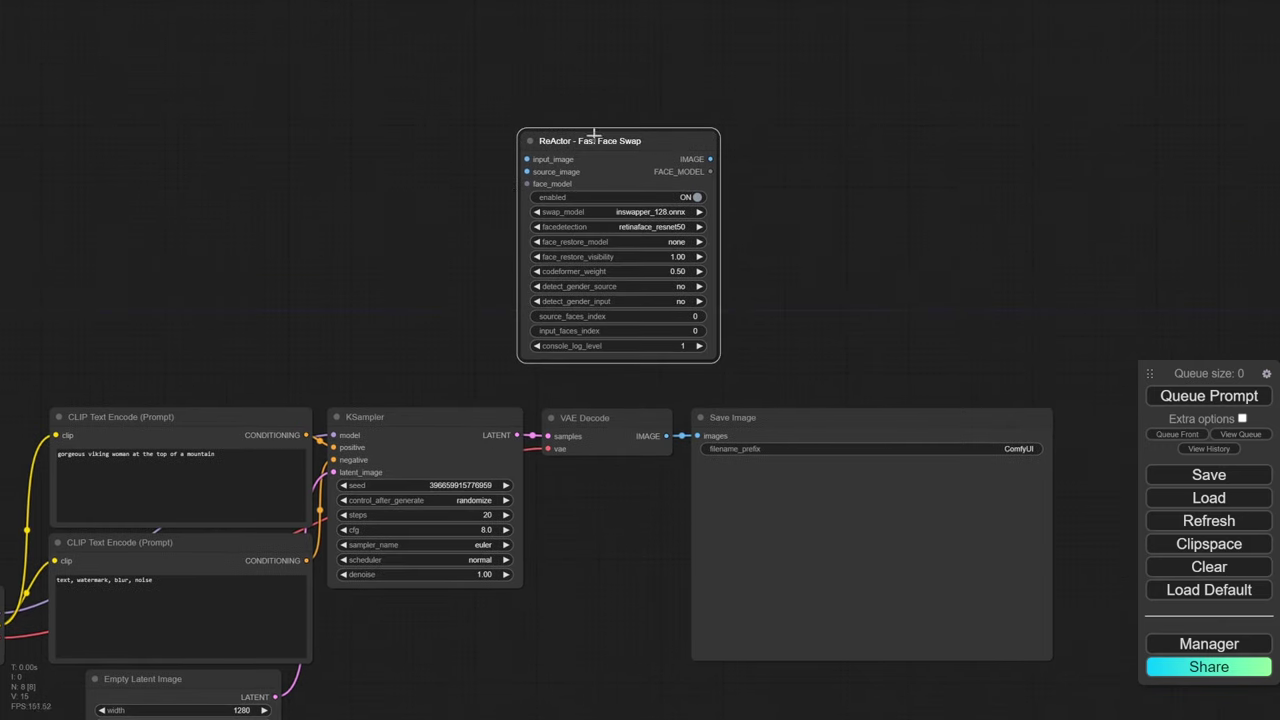
drag(639, 133, 706, 95)
- Reroute VAE Decode's image from Save Image into ReActor's input_image
scroll(472, 247, up, 3)
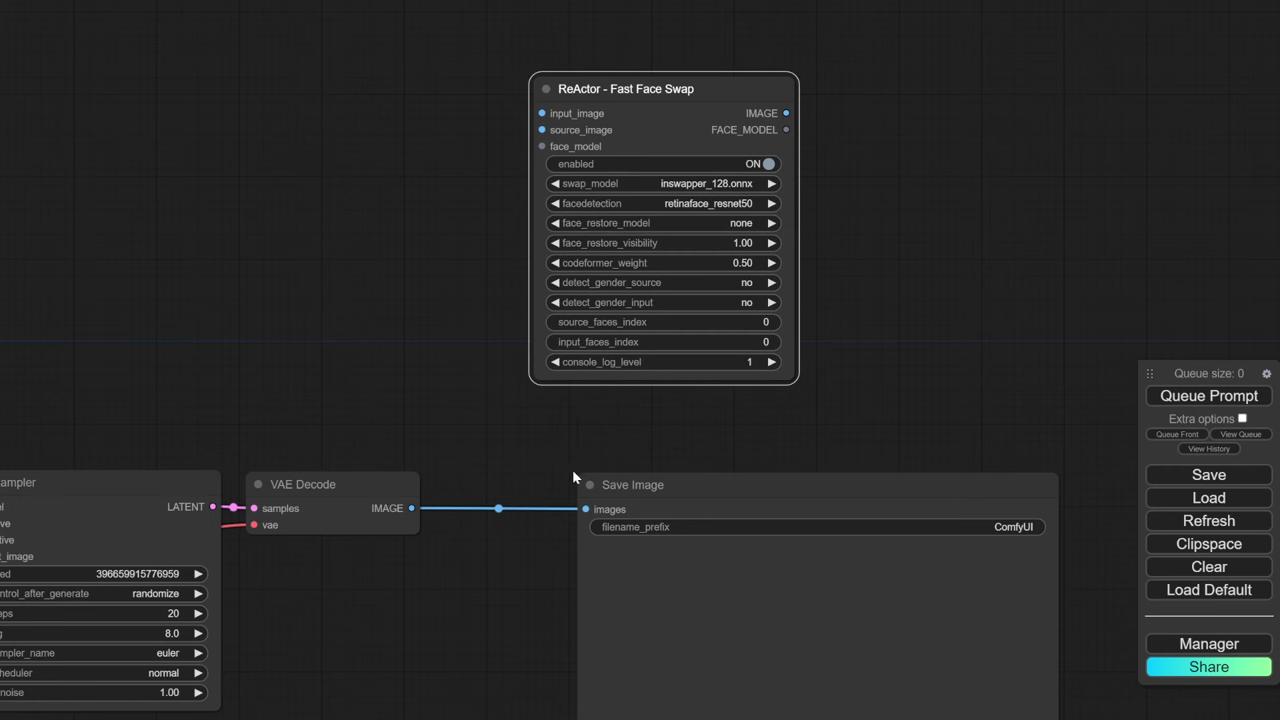
drag(584, 509, 563, 500)
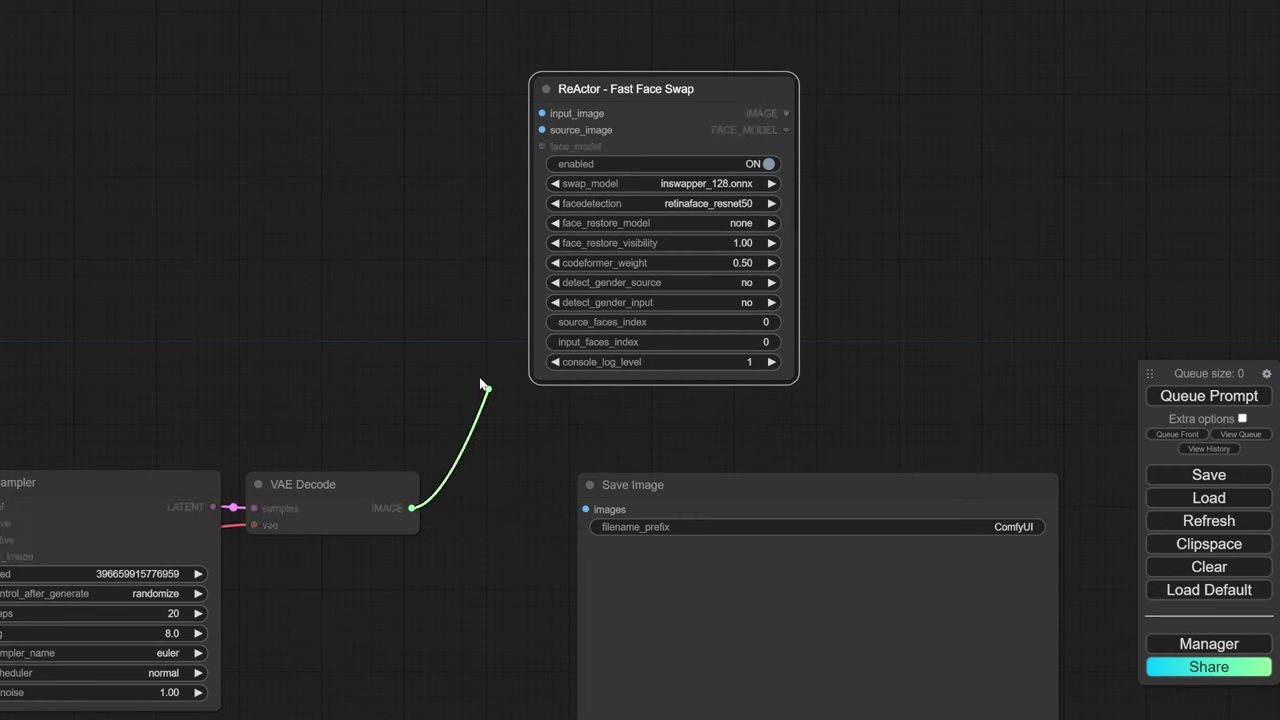
drag(459, 297, 540, 113)
- Add a Load Image node and upload a portrait photo as the source face
drag(152, 84, 360, 177)
right_click(360, 177)
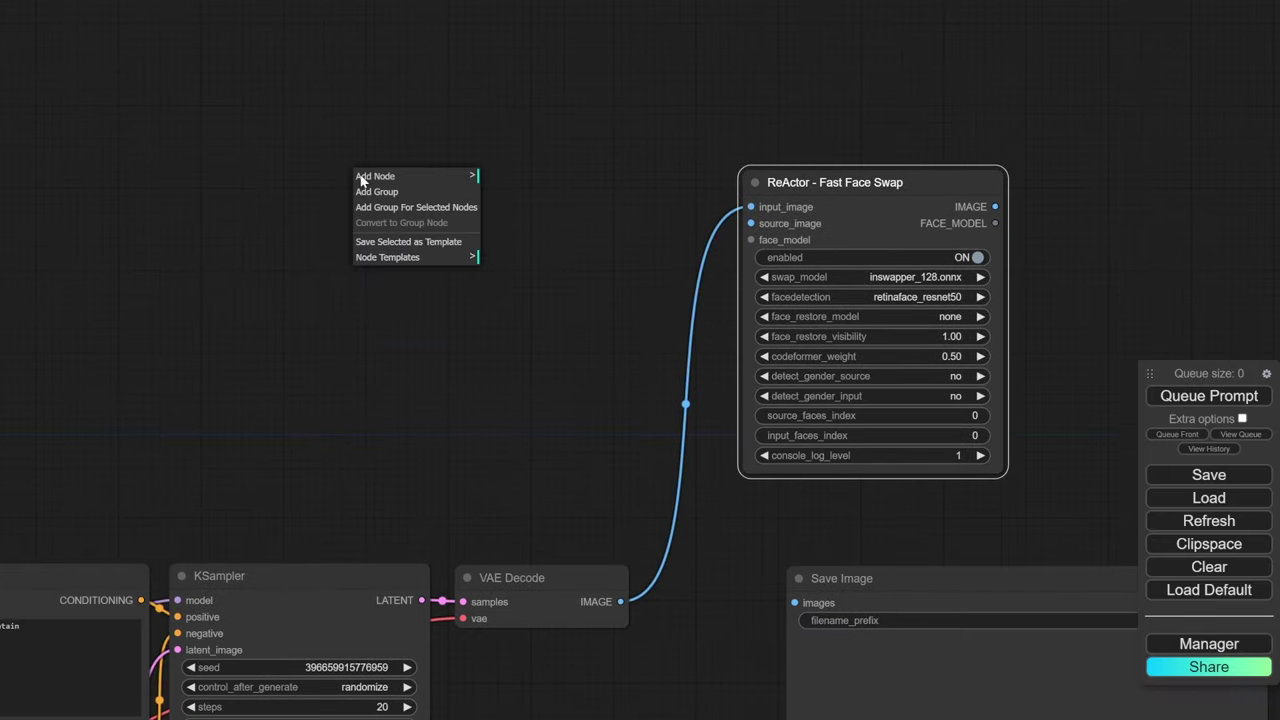
click(401, 178)
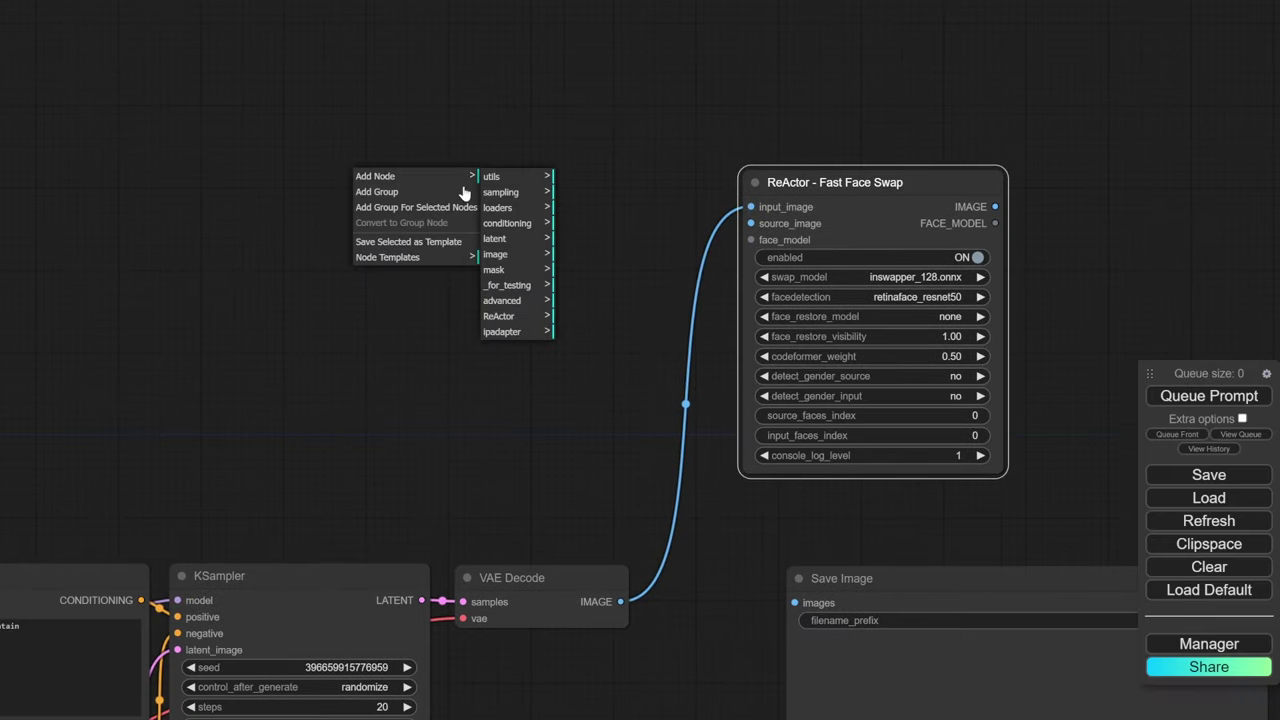
click(528, 262)
click(610, 301)
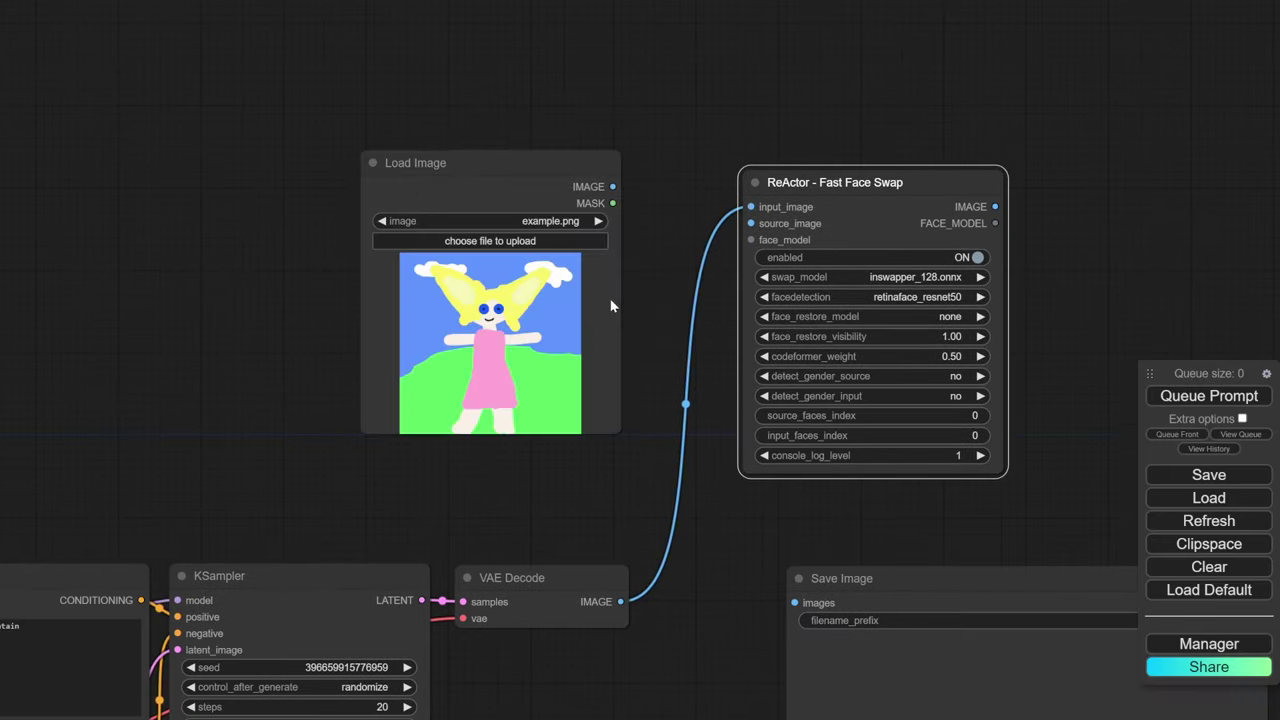
click(504, 244)
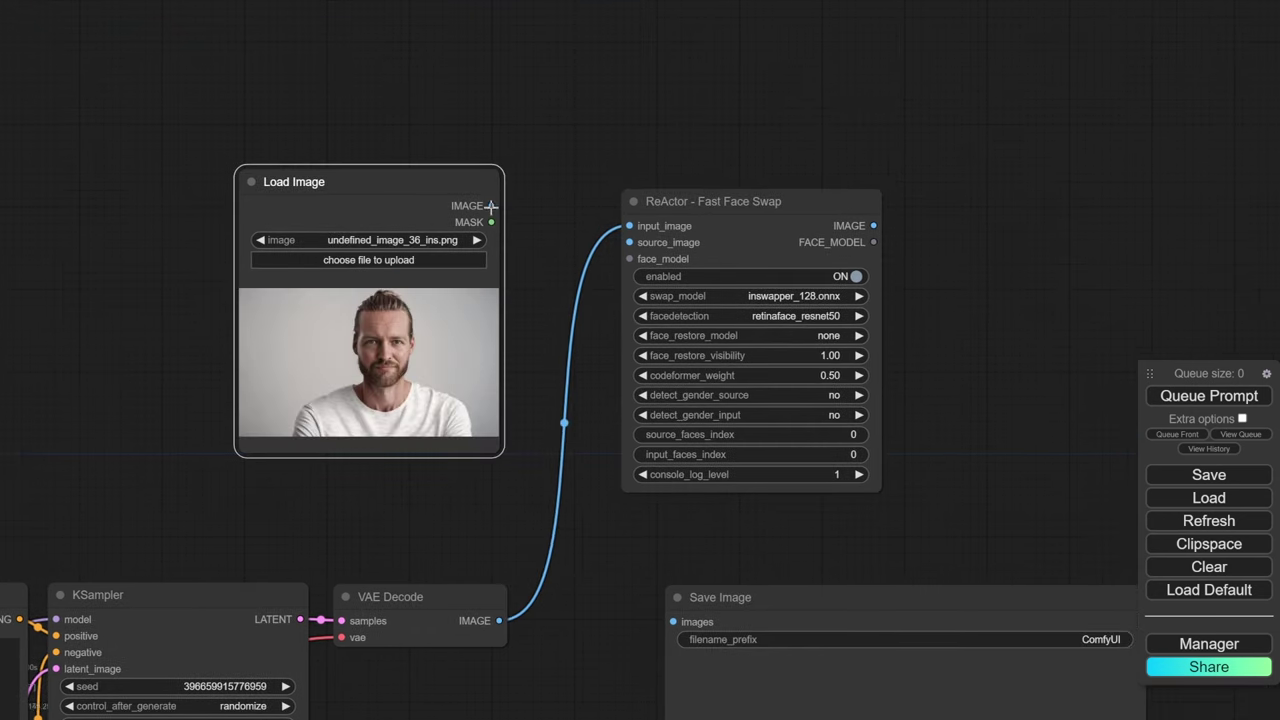
- Wire the portrait into ReActor's source_image and ReActor's IMAGE output into Save Image
drag(491, 206, 518, 218)
drag(629, 242, 630, 242)
drag(991, 397, 650, 317)
drag(390, 517, 716, 263)
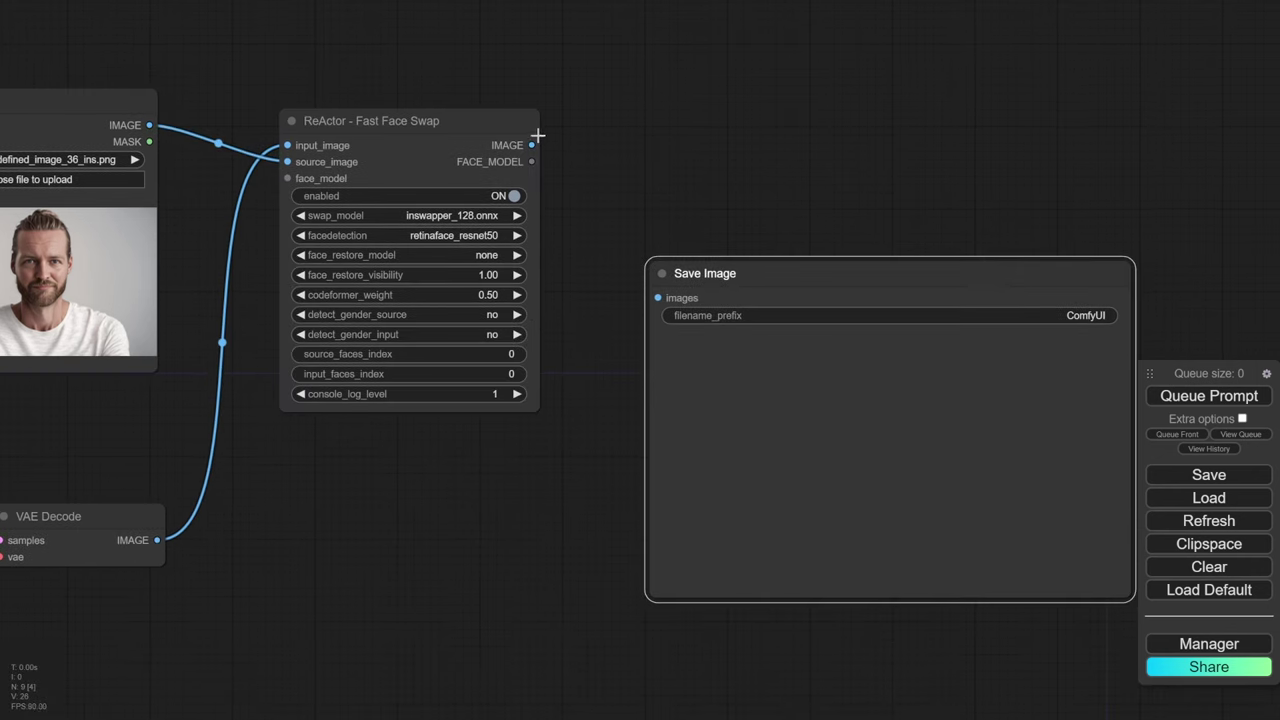
drag(650, 296, 656, 297)
- Replace the viking woman positive prompt with the man-with-hair-bun prompt
drag(276, 366, 1080, 248)
click(425, 393)
key(ctrl+a)
text(man with hair in a bun showing ipad to the screen)
drag(1015, 562, 565, 638)
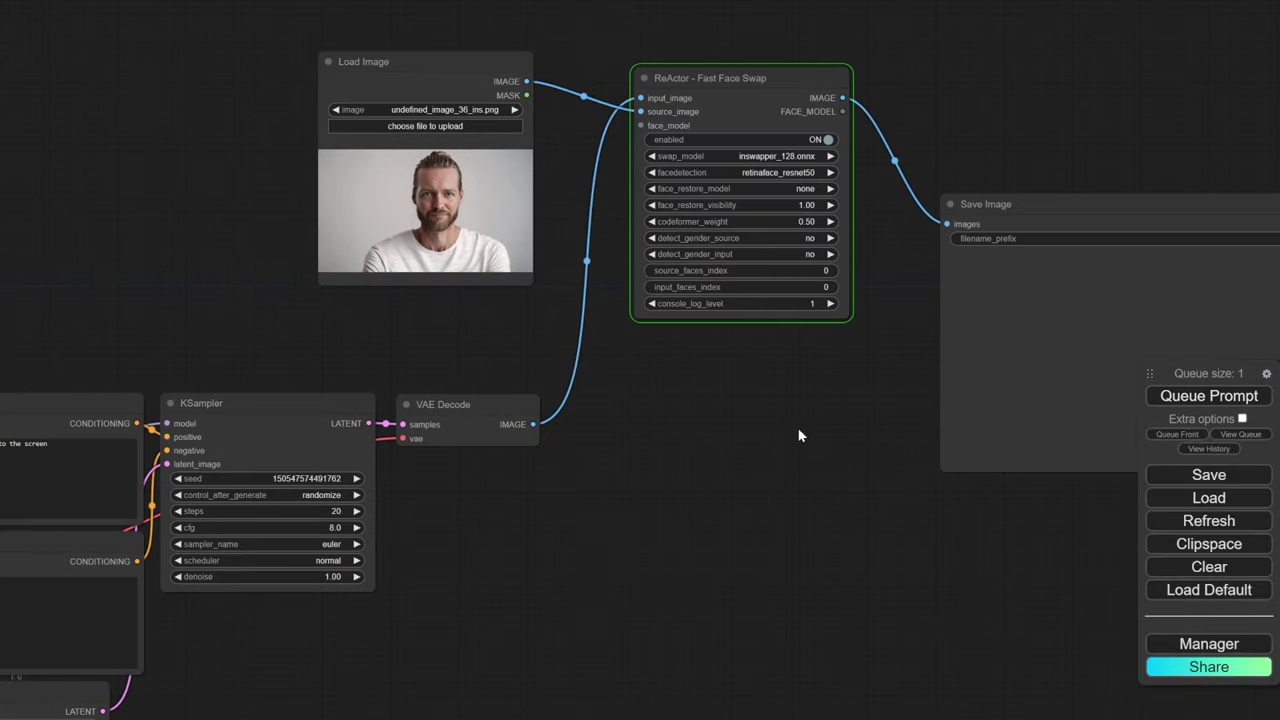
drag(797, 434, 663, 489)
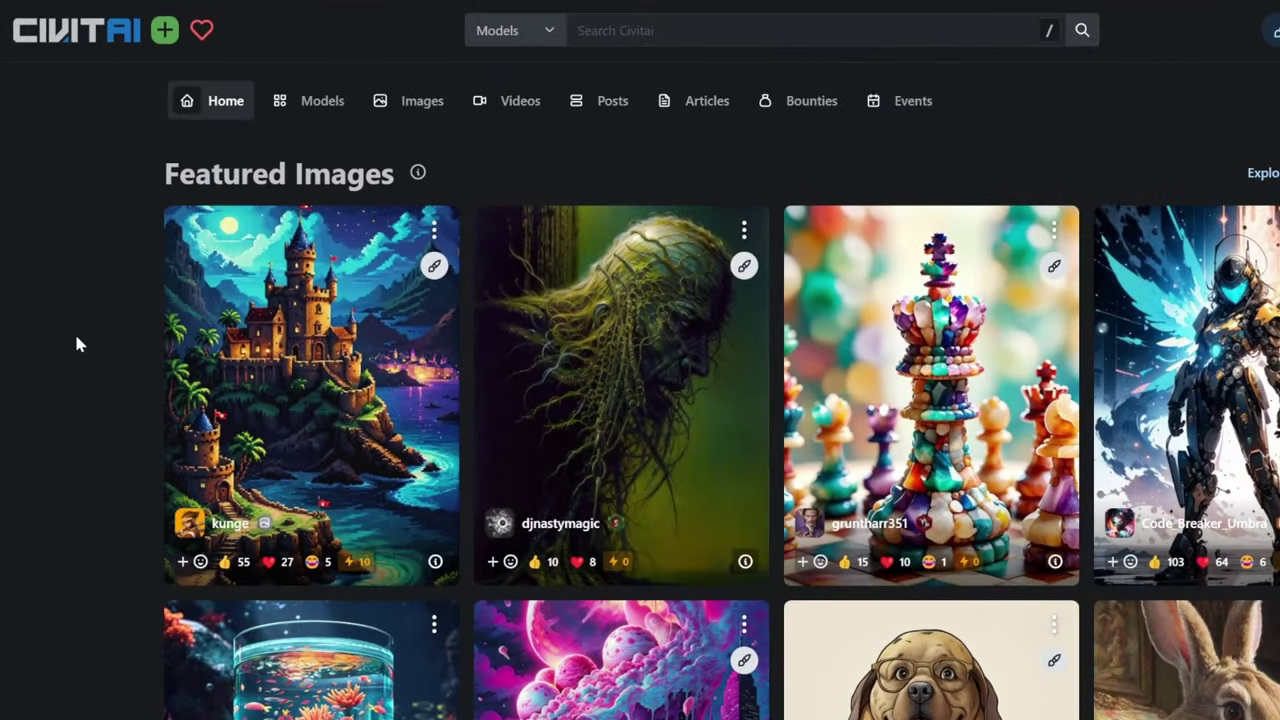
- Sort Civitai's Models listing by Most Downloaded and scroll through the checkpoint grid
scroll(76, 337, down, 1)
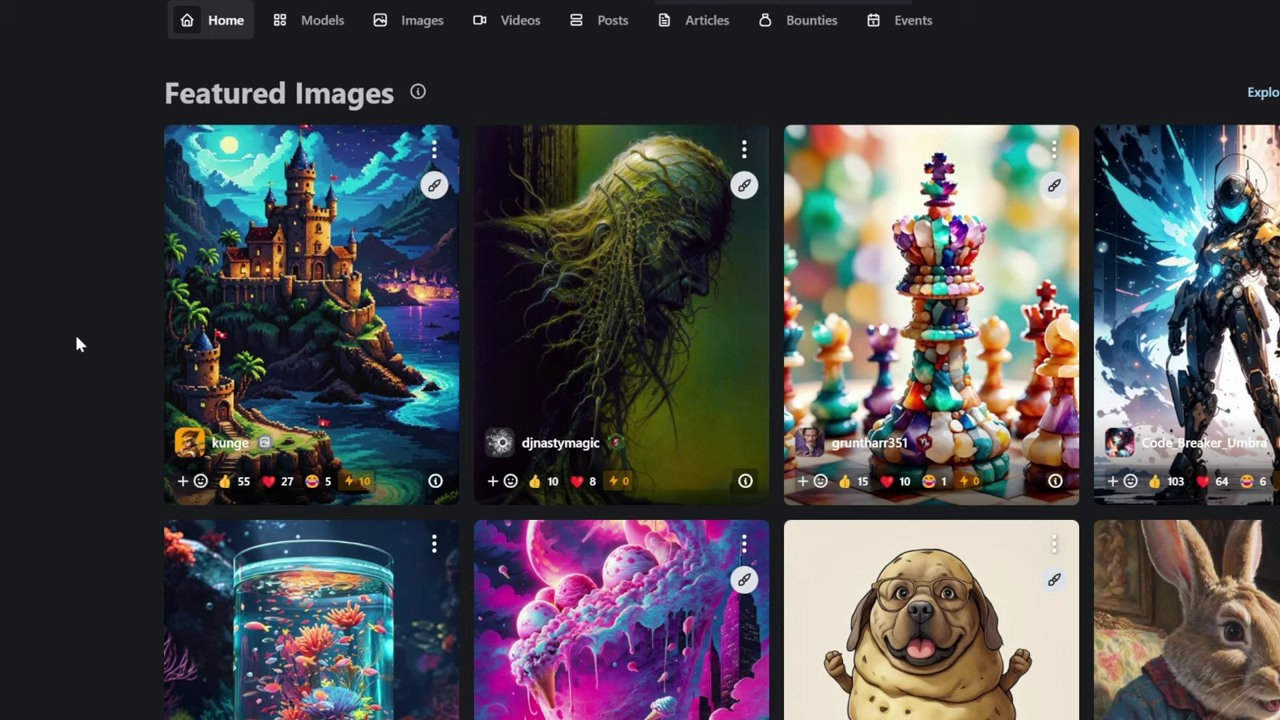
scroll(80, 350, down, 3)
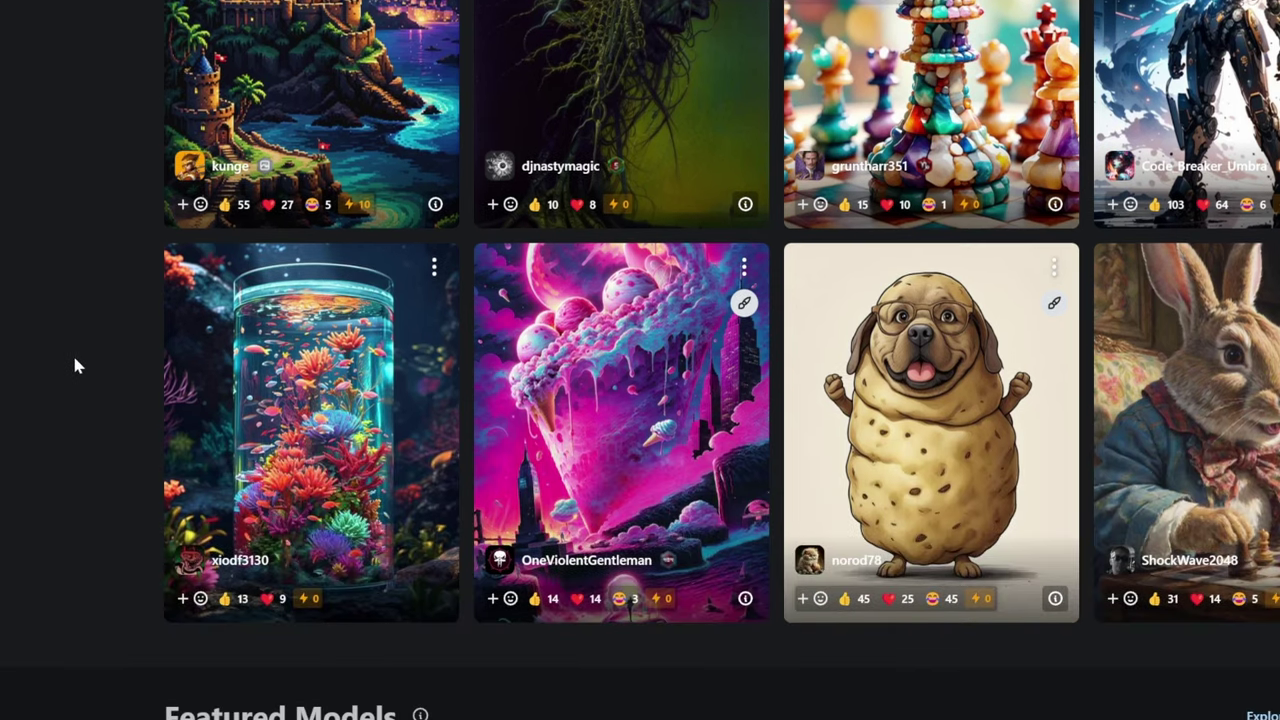
scroll(77, 364, down, 5)
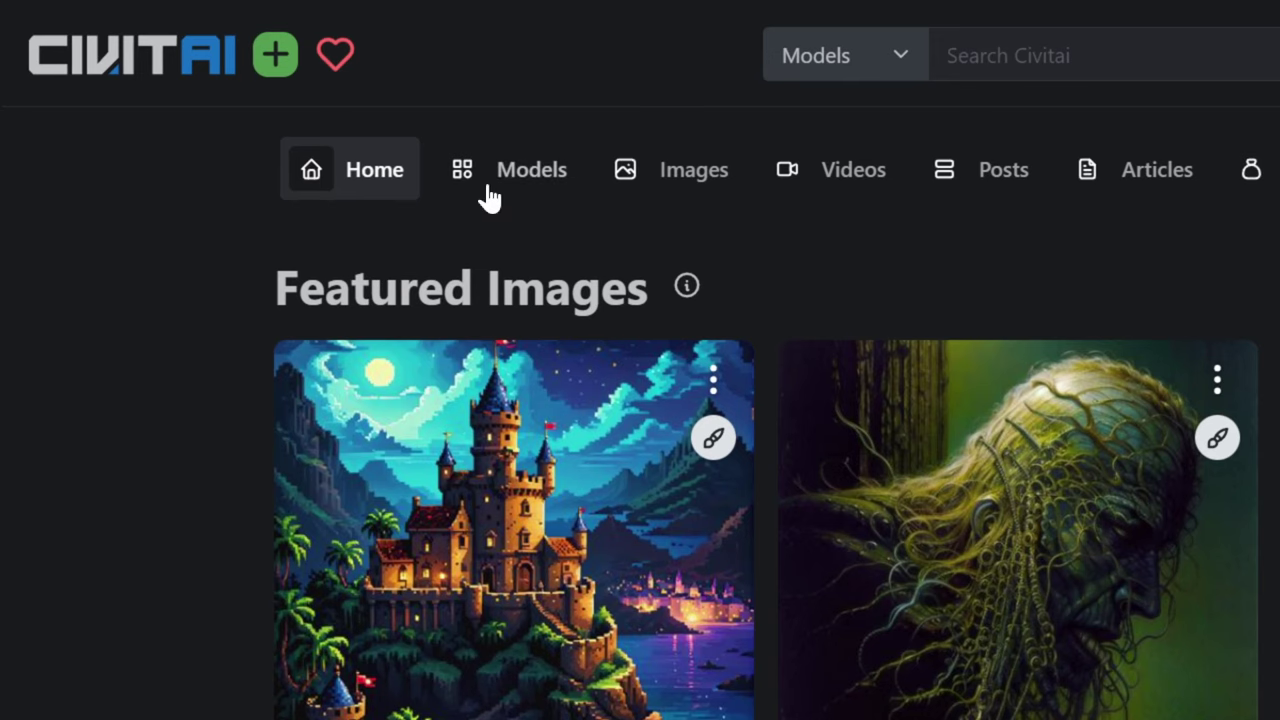
click(489, 195)
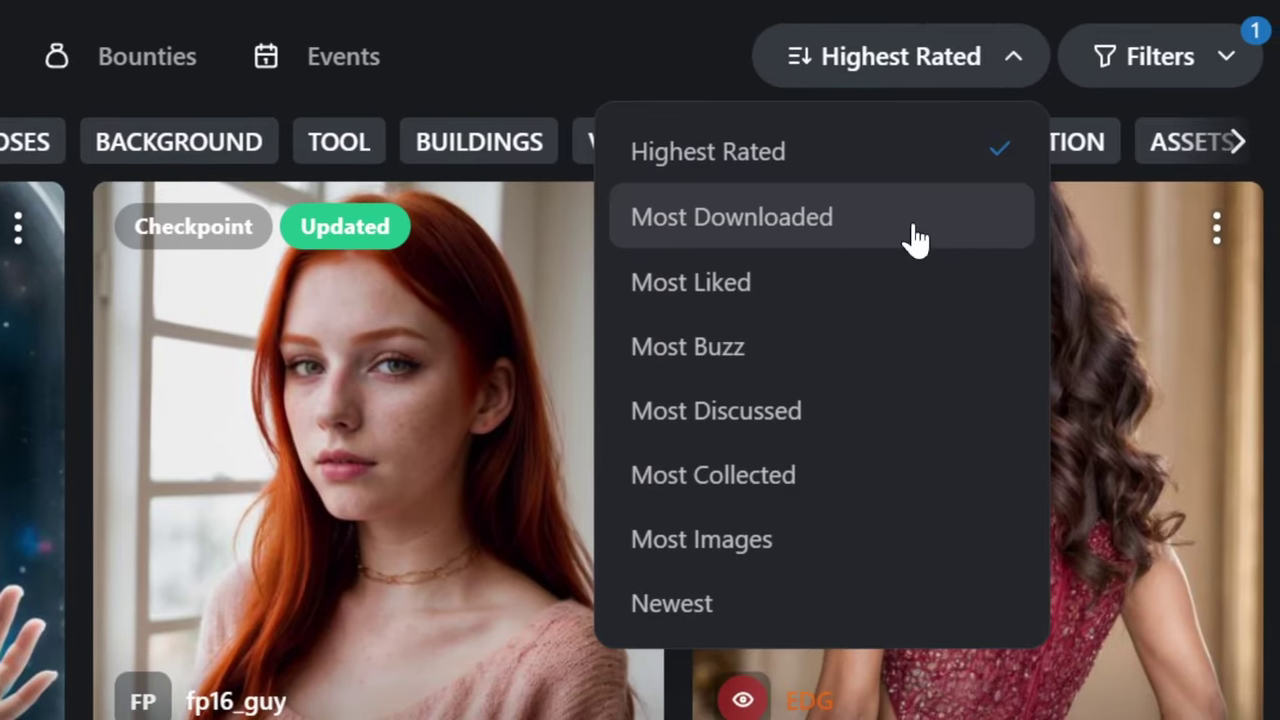
click(916, 225)
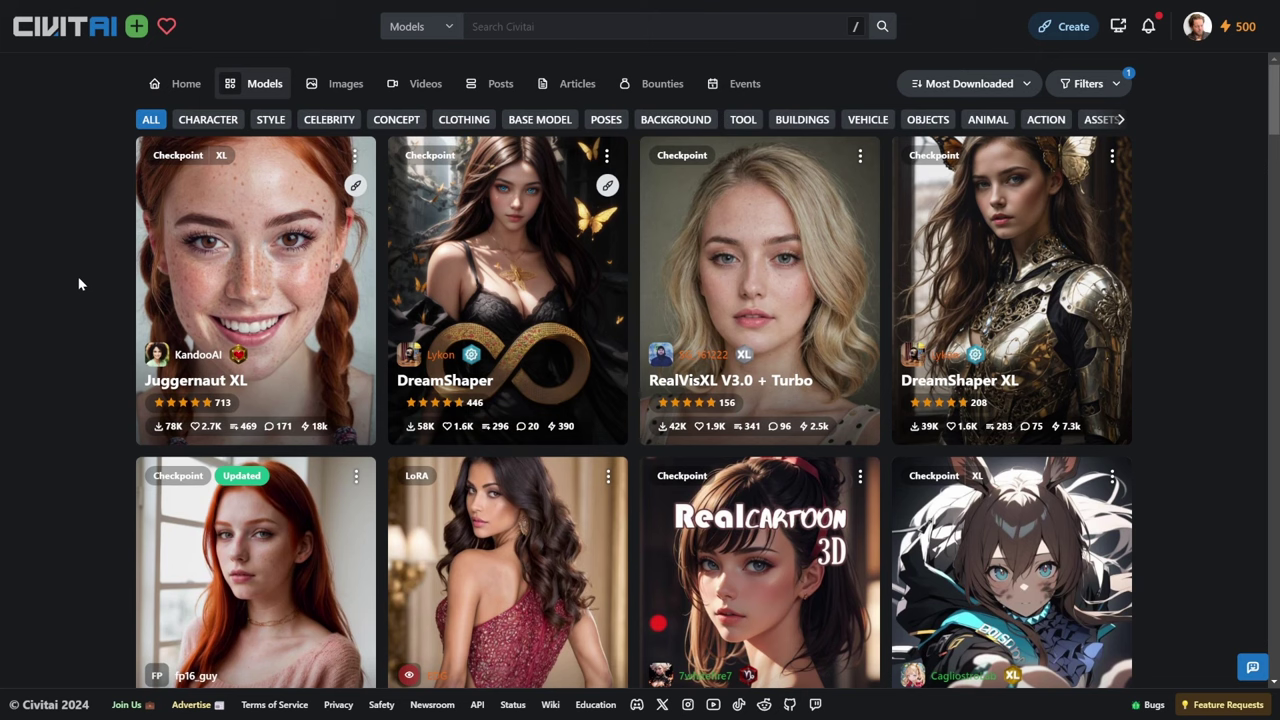
scroll(95, 392, down, 9)
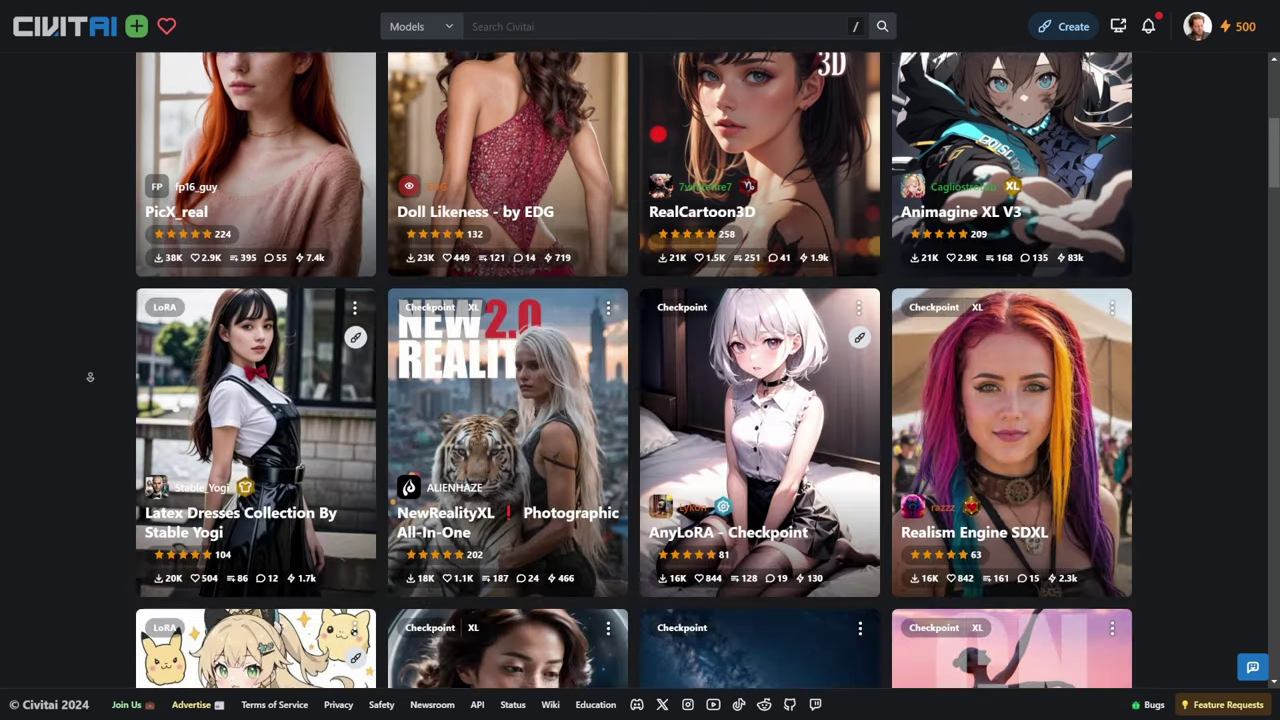
scroll(93, 381, down, 7)
scroll(88, 370, down, 3)
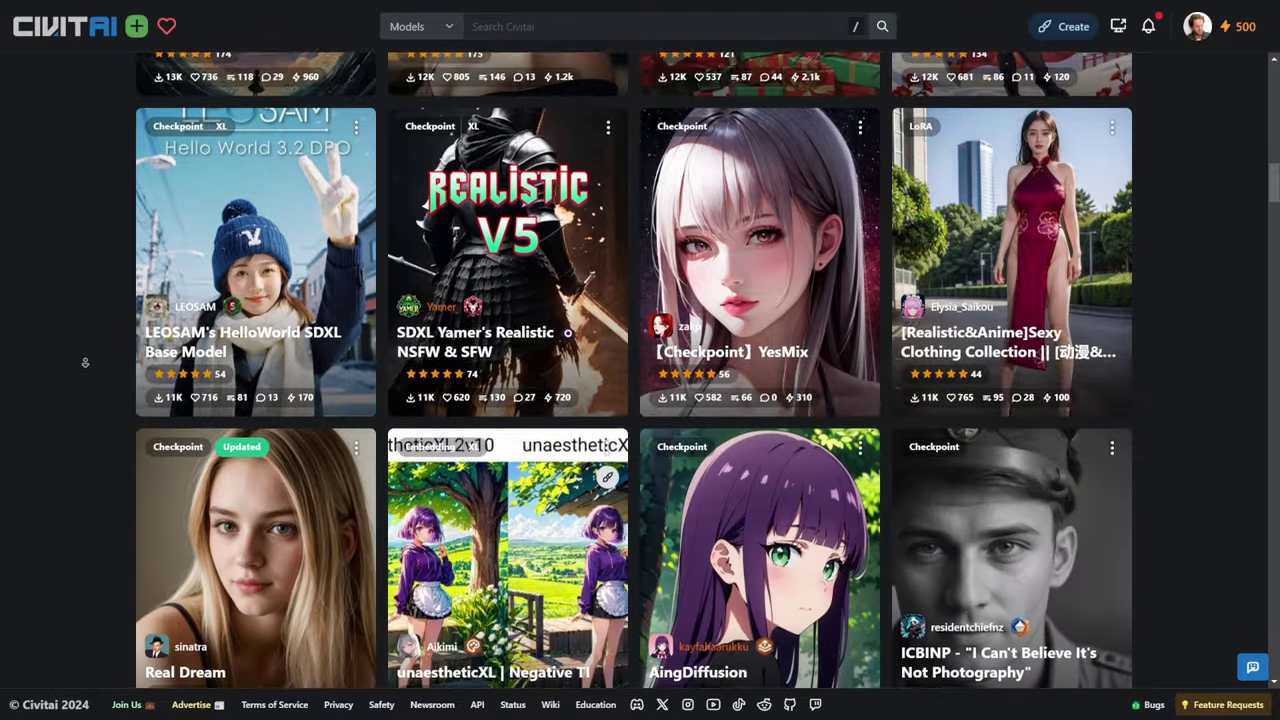
scroll(89, 354, down, 3)
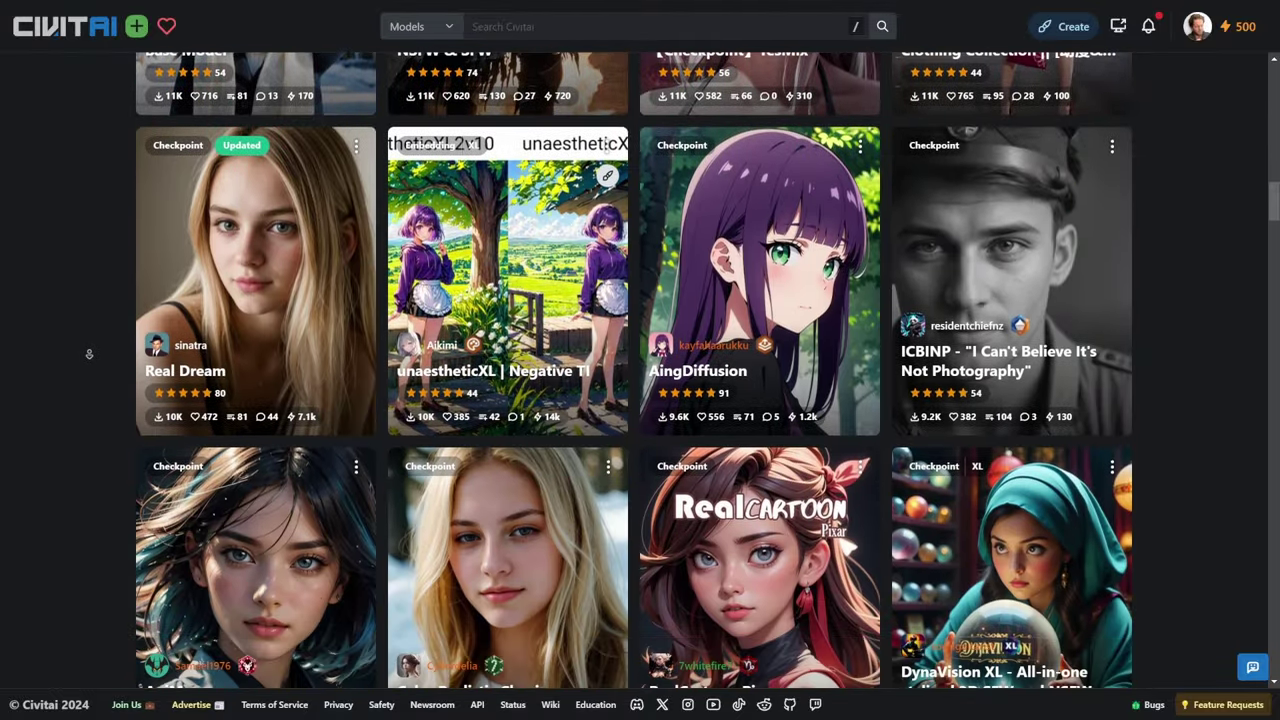
scroll(89, 354, down, 3)
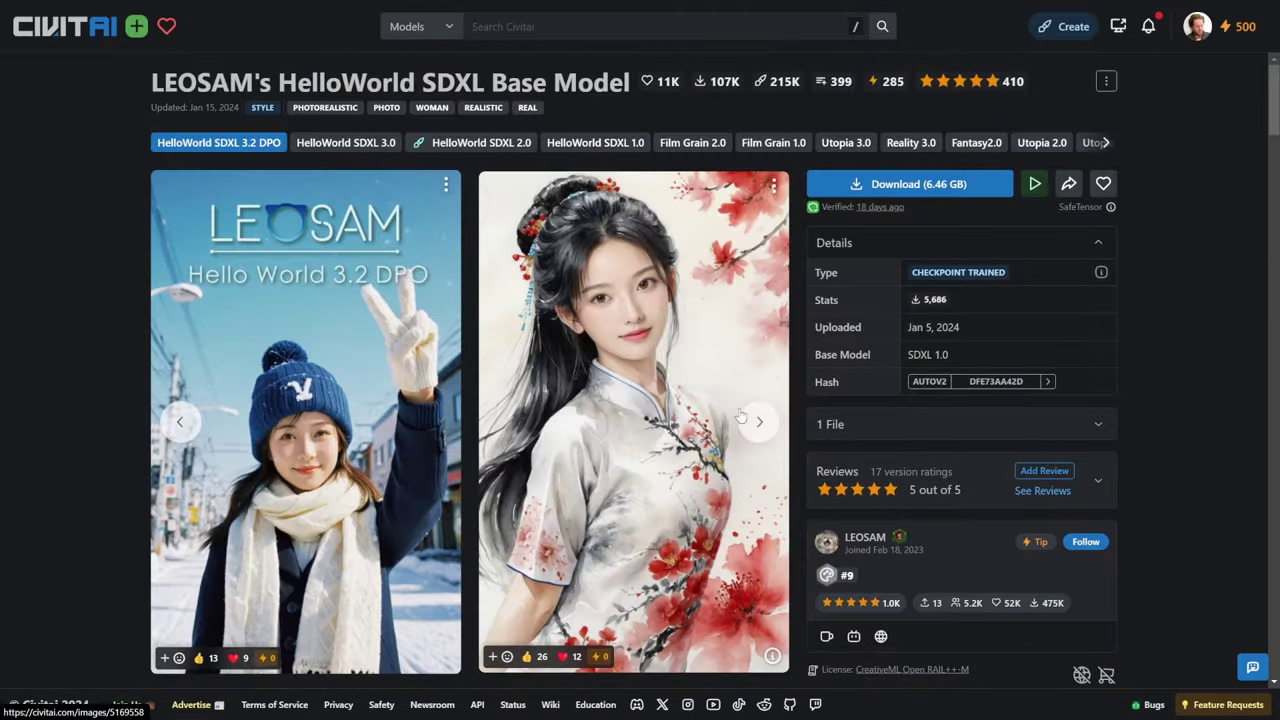
- Open the LEOSAM HelloWorld SDXL model page and launch it for generation on SeaArt
click(758, 422)
click(758, 422)
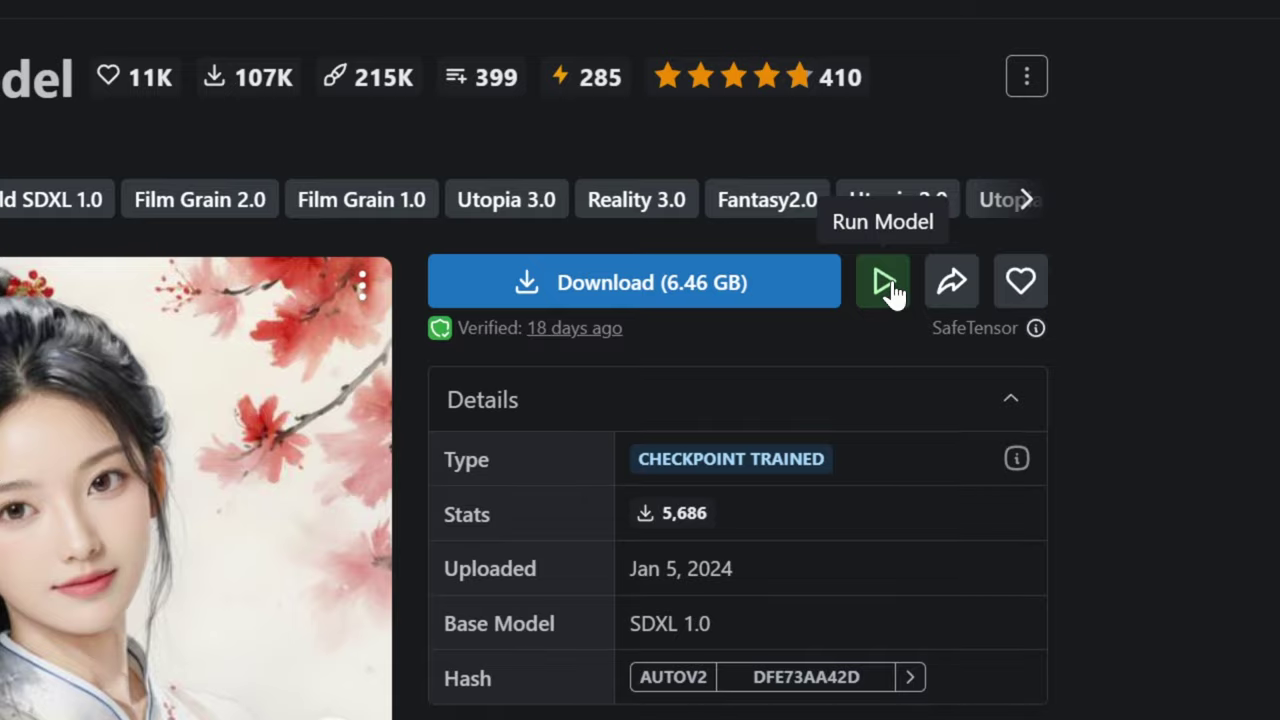
click(885, 285)
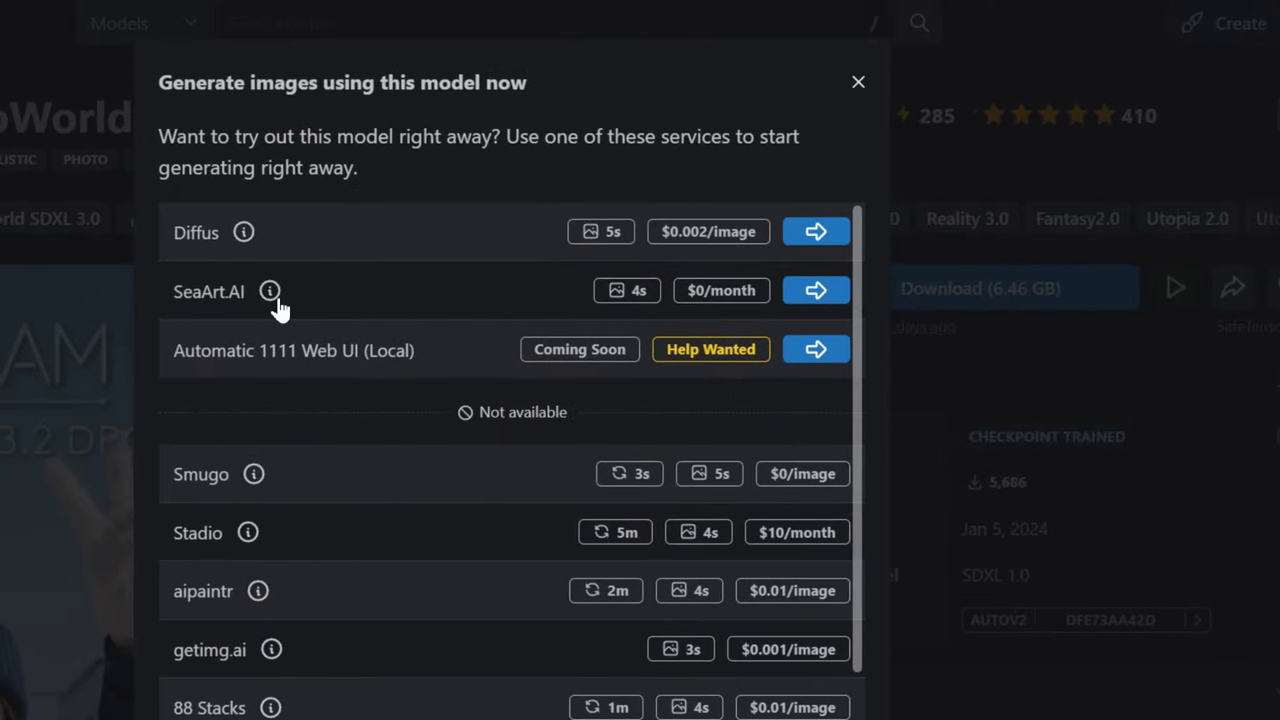
click(818, 292)
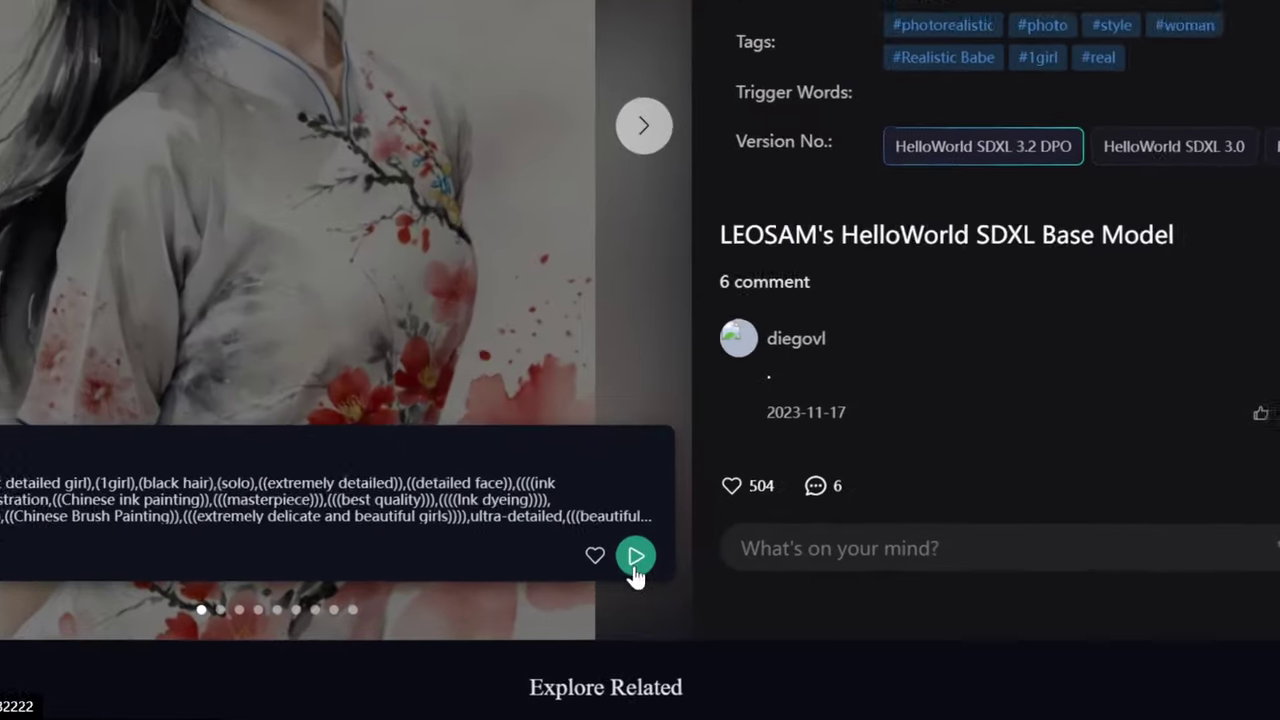
click(633, 546)
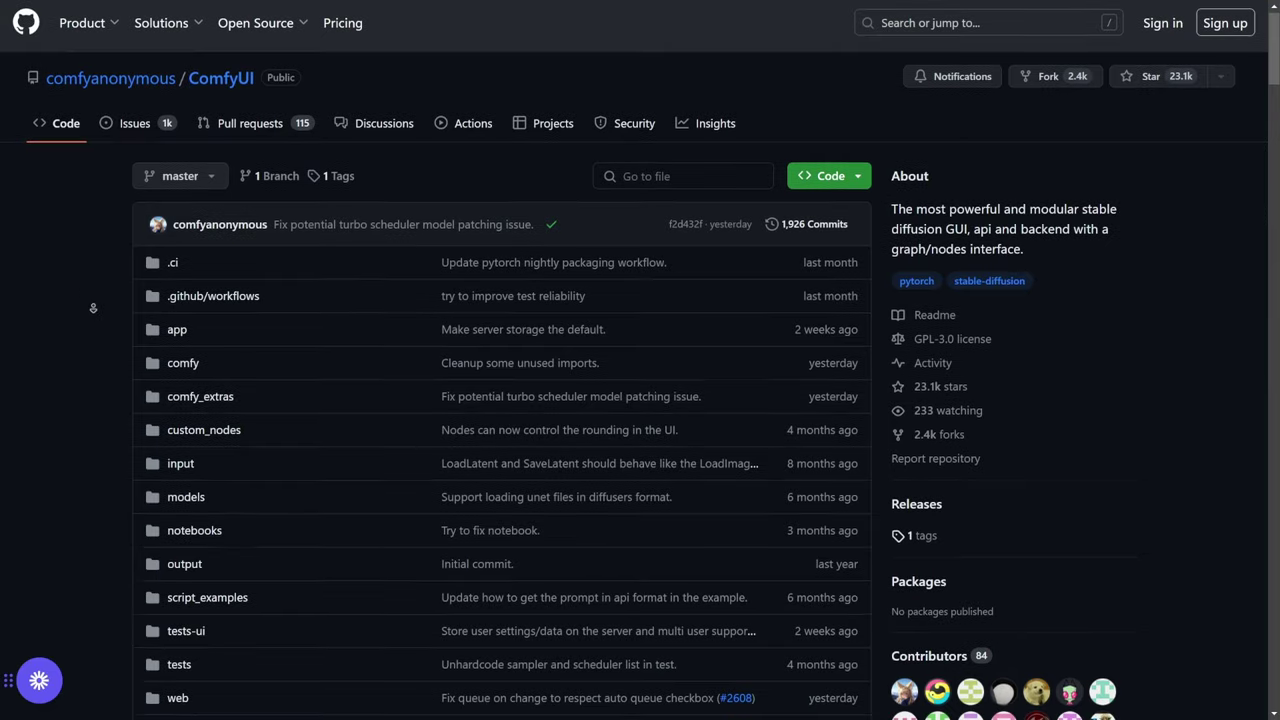
- Scroll through the ComfyUI GitHub file list and the Civitai models grid
scroll(92, 317, down, 3)
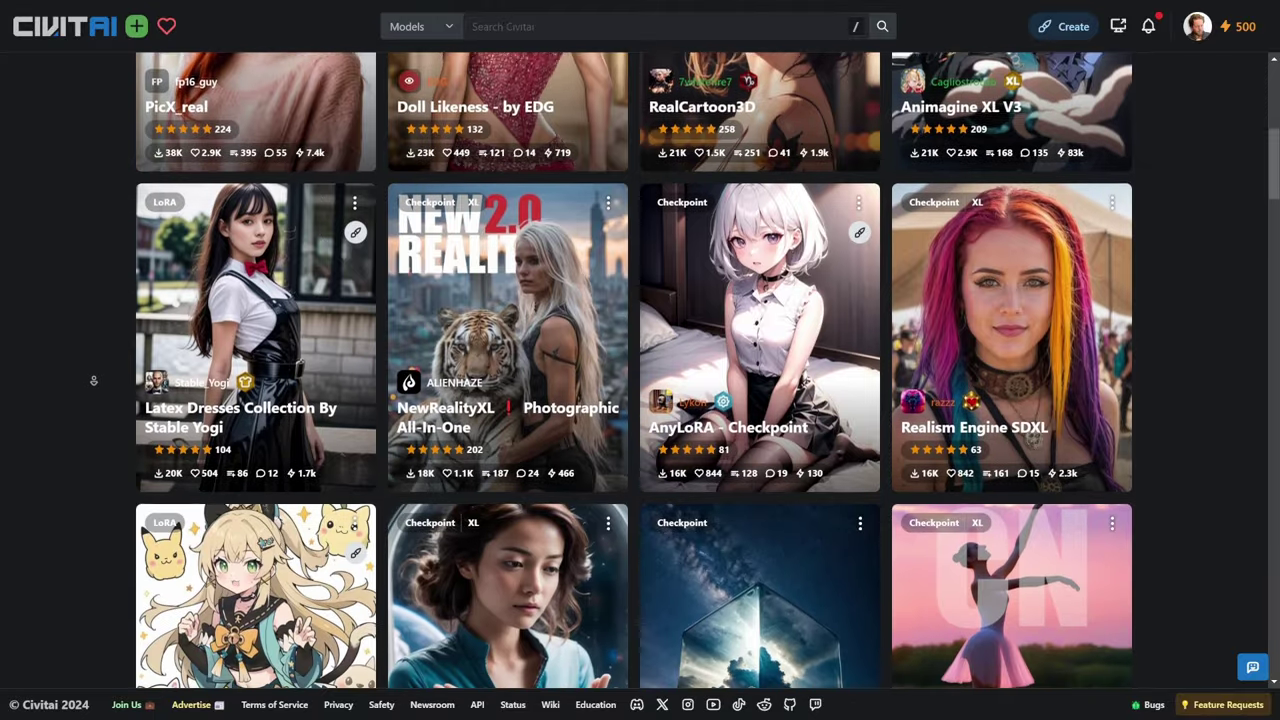
scroll(90, 380, down, 5)
scroll(92, 381, down, 5)
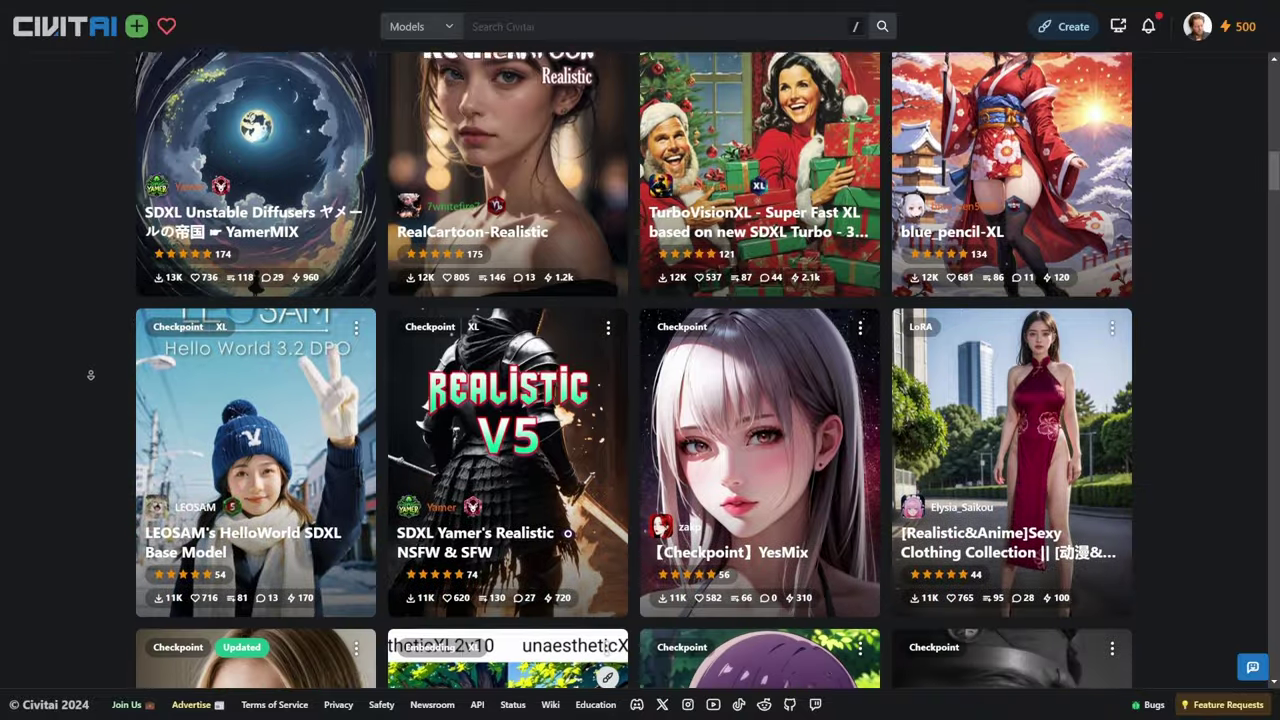